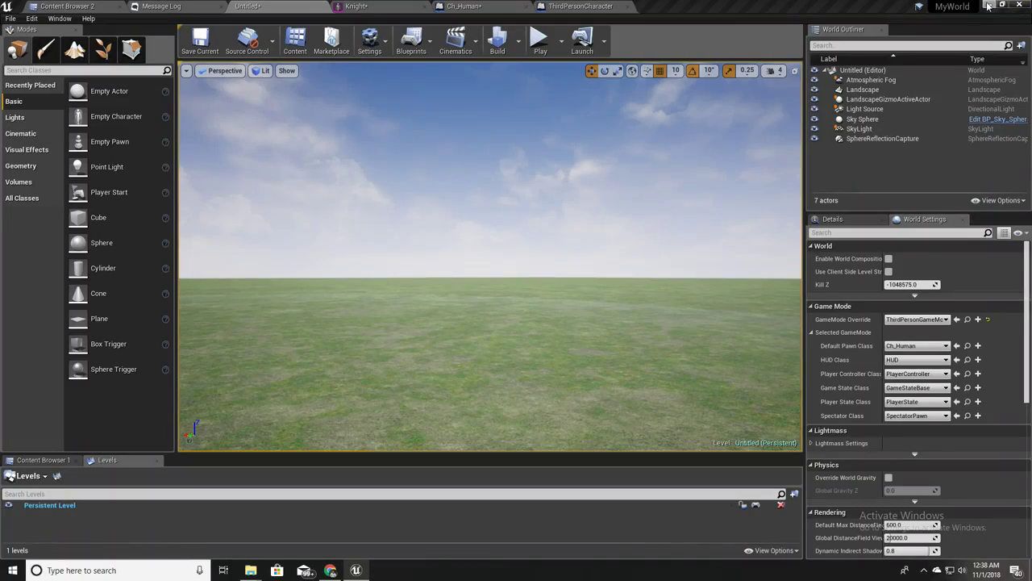
Minimize the MyWorld editor and close the Expression folder window to reach the desktop
{"action": "left_click", "coordinate": [989, 6]}
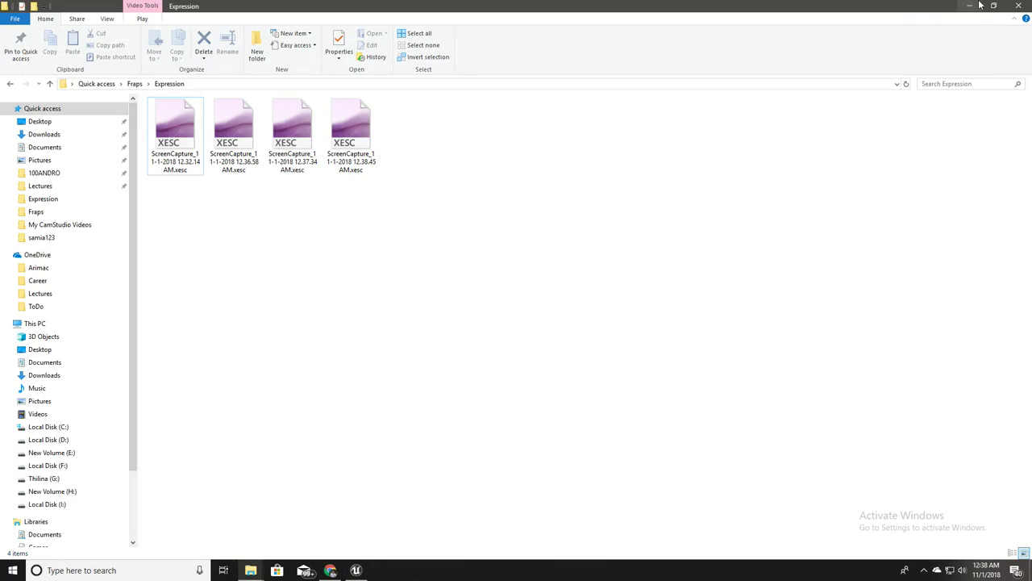
{"action": "left_click", "coordinate": [1018, 6]}
{"action": "left_click", "coordinate": [1018, 6]}
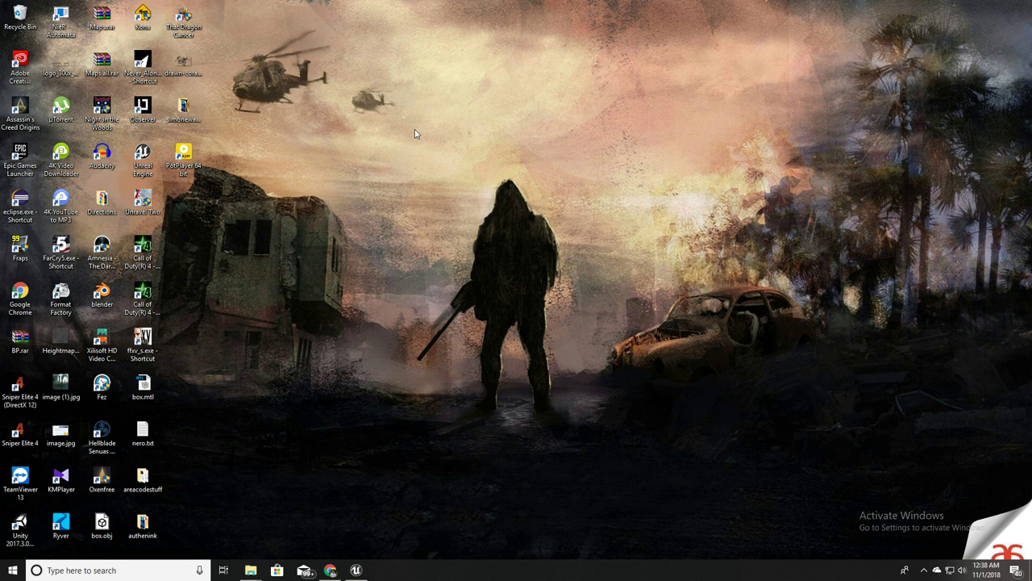
Switch to Chrome and look over the open world games image results and the Mixamo idle animations page
{"action": "left_click", "coordinate": [330, 570]}
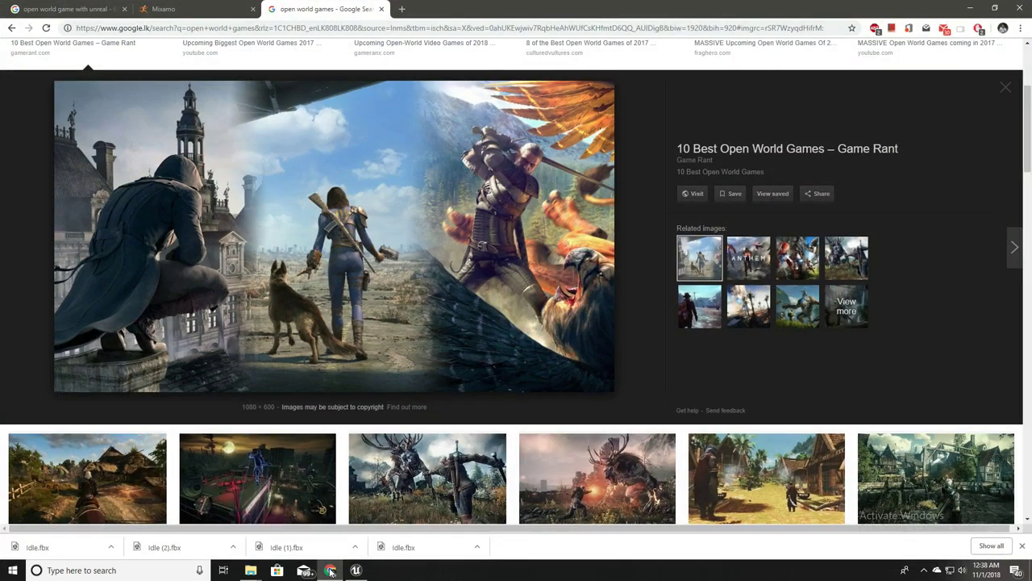
{"action": "scroll", "coordinate": [417, 268], "scroll_direction": "up", "scroll_amount": 3}
{"action": "scroll", "coordinate": [419, 272], "scroll_direction": "down", "scroll_amount": 4}
{"action": "scroll", "coordinate": [418, 279], "scroll_direction": "up", "scroll_amount": 2}
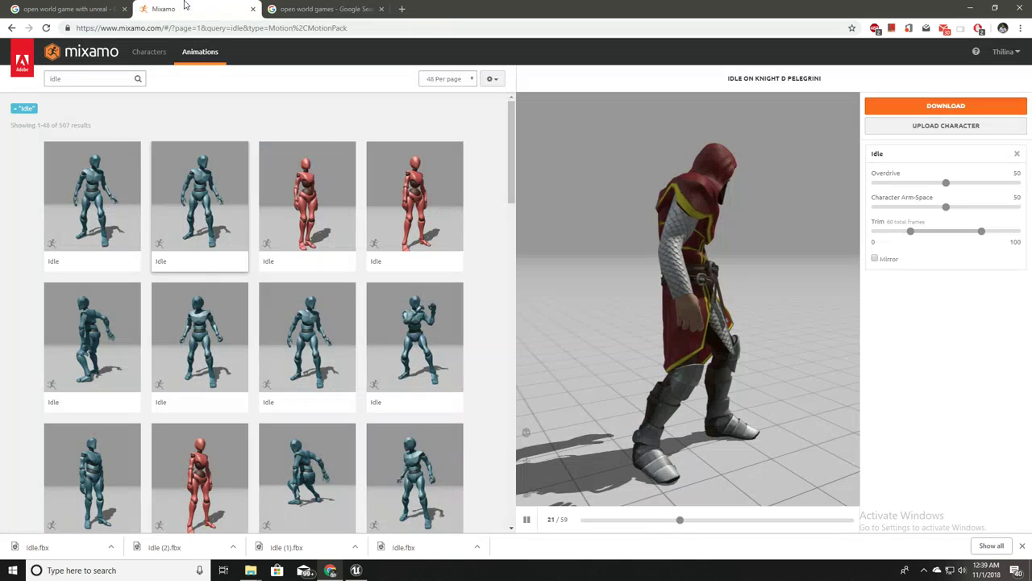
{"action": "left_click", "coordinate": [182, 8]}
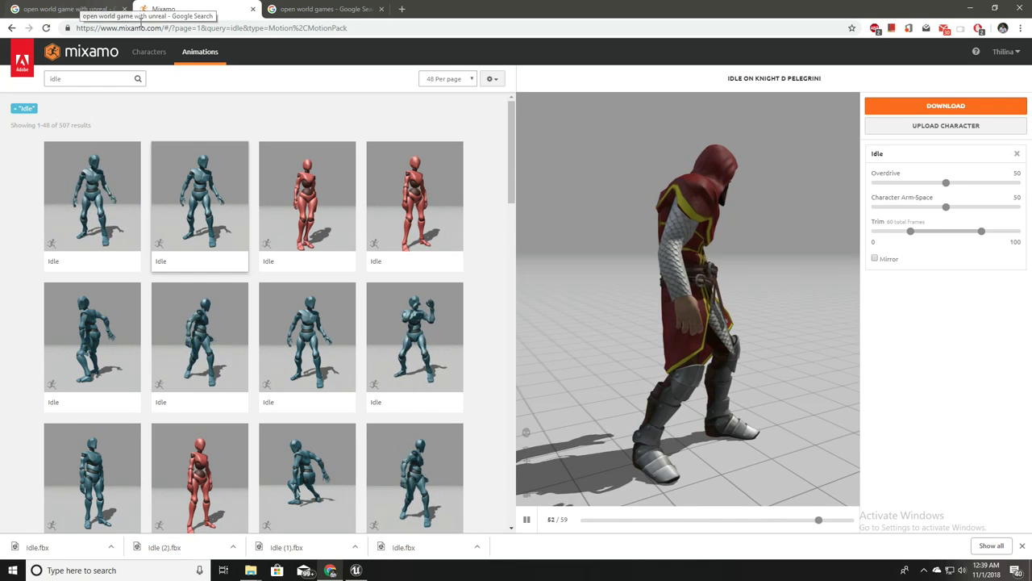
{"action": "left_click", "coordinate": [971, 8]}
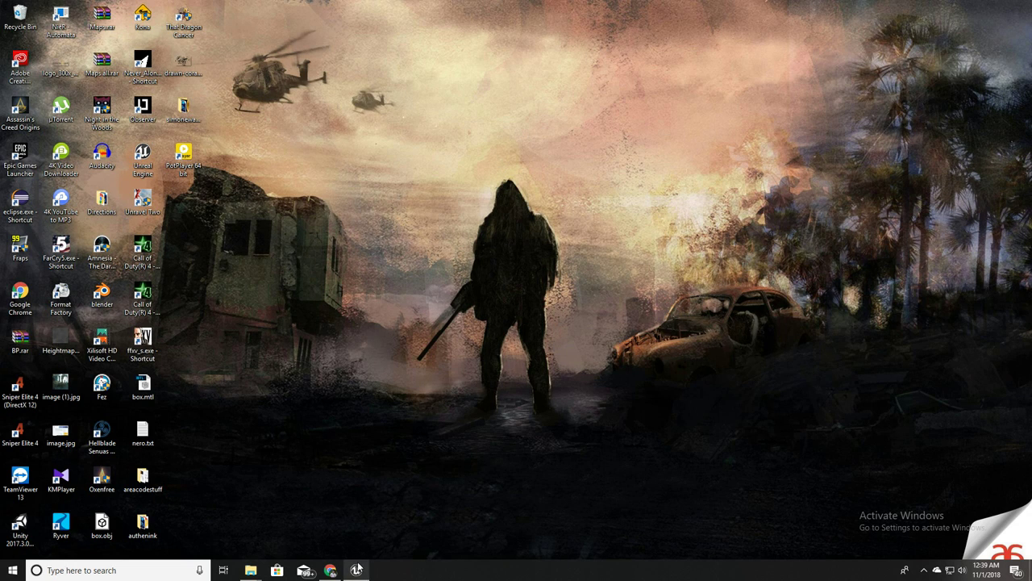
Bring up the Unreal Project Browser and show the settings for a new project
{"action": "mouse_move", "coordinate": [357, 567]}
{"action": "right_click", "coordinate": [355, 570]}
{"action": "left_click", "coordinate": [322, 535]}
{"action": "left_click", "coordinate": [562, 384]}
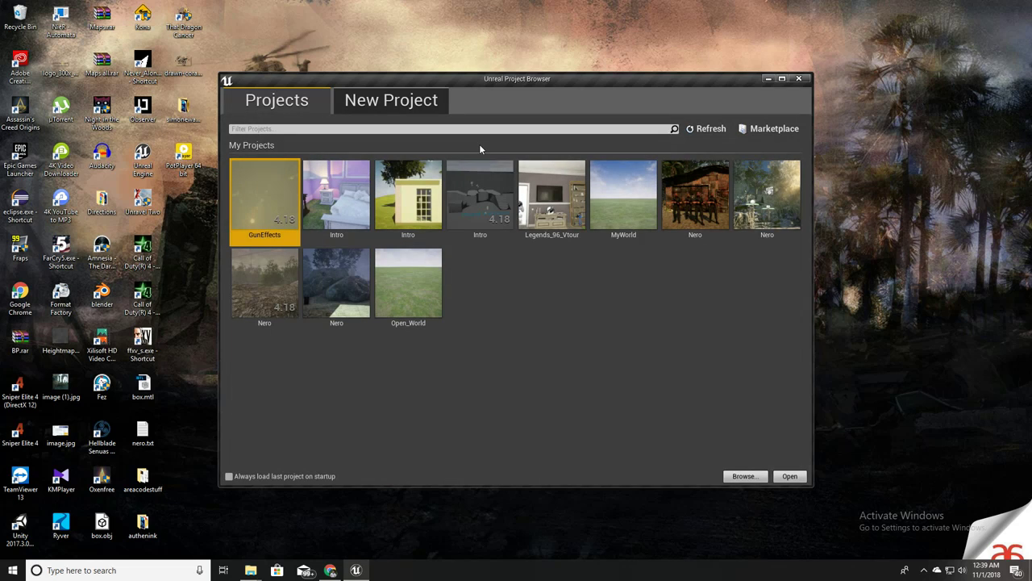
{"action": "left_click", "coordinate": [395, 101]}
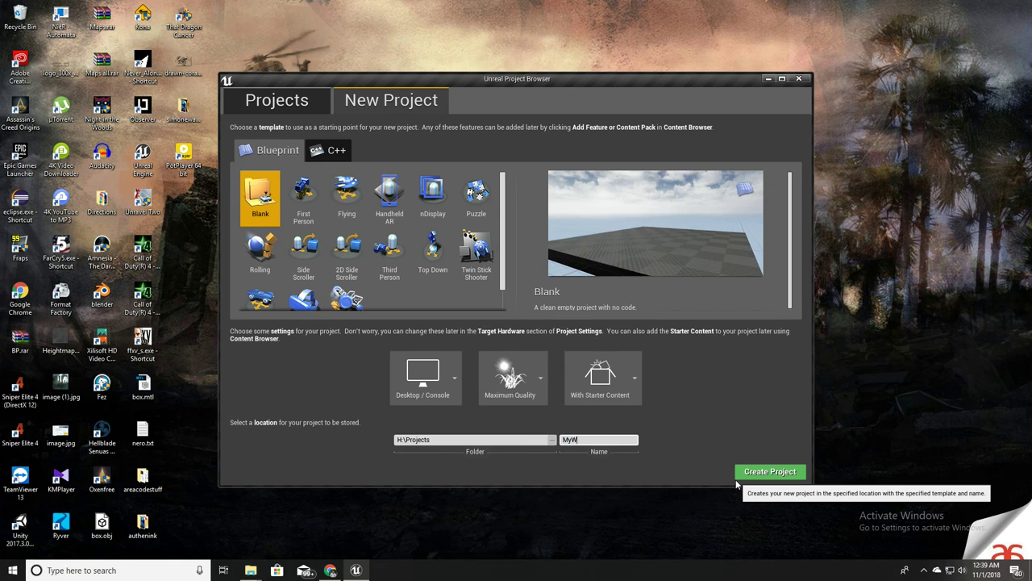
Try to name the new project MyWorld
{"action": "key", "text": "BackSpace"}
{"action": "key", "text": "BackSpace"}
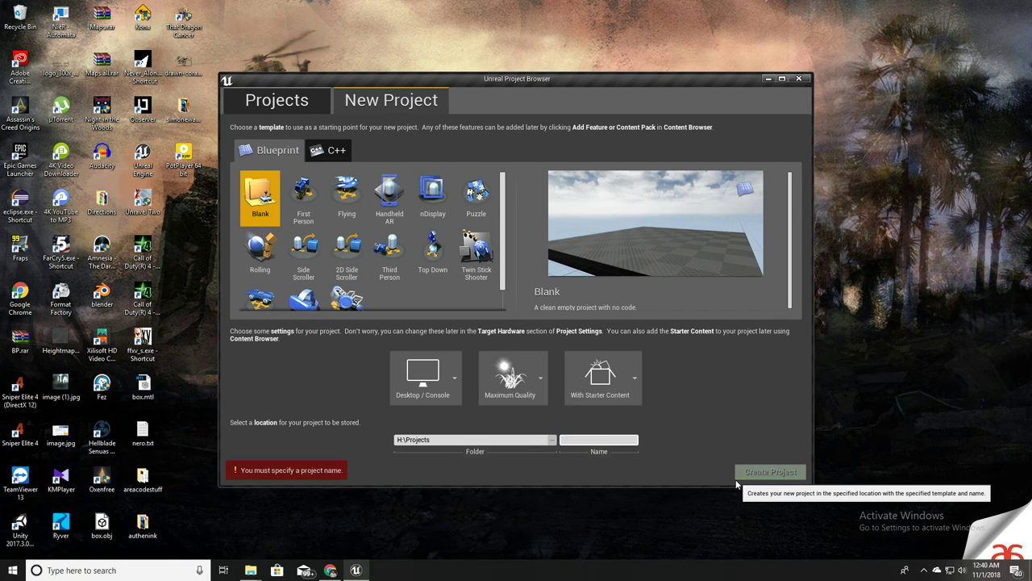
{"action": "type", "text": "My"}
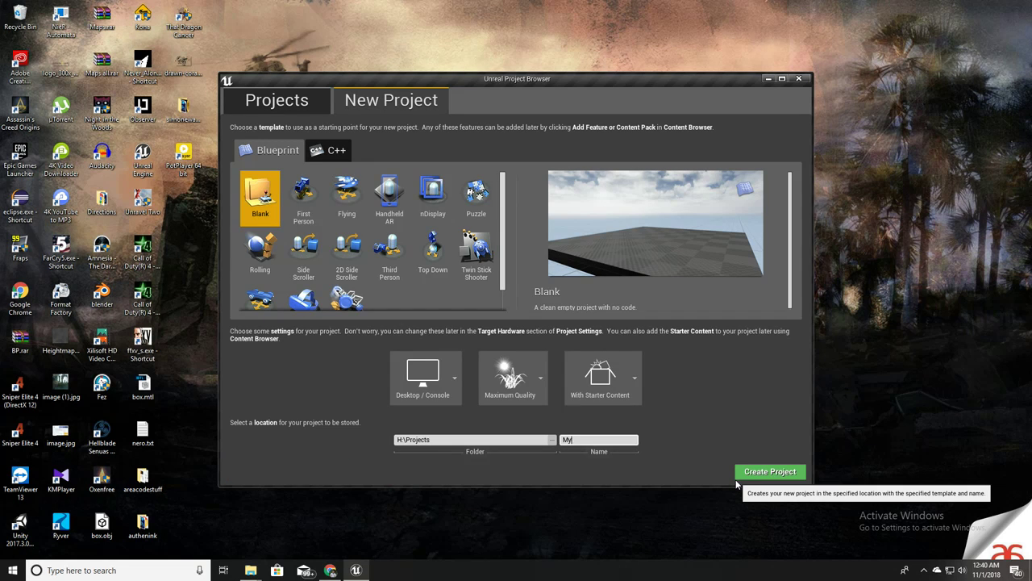
{"action": "type", "text": "World"}
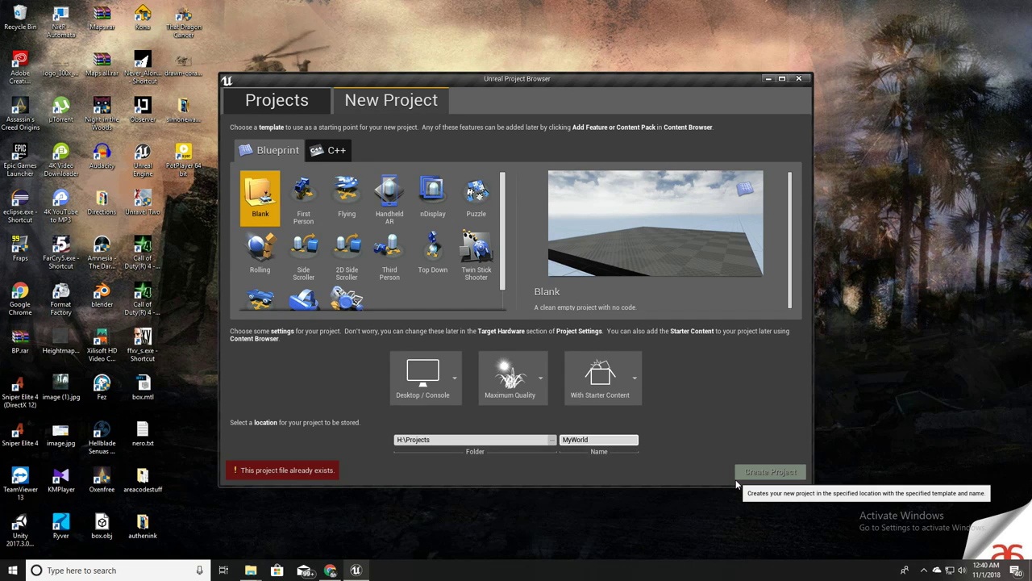
Create a project named World in H:\Projects from the Third Person Blueprint template, with starter content
{"action": "double_click", "coordinate": [600, 440]}
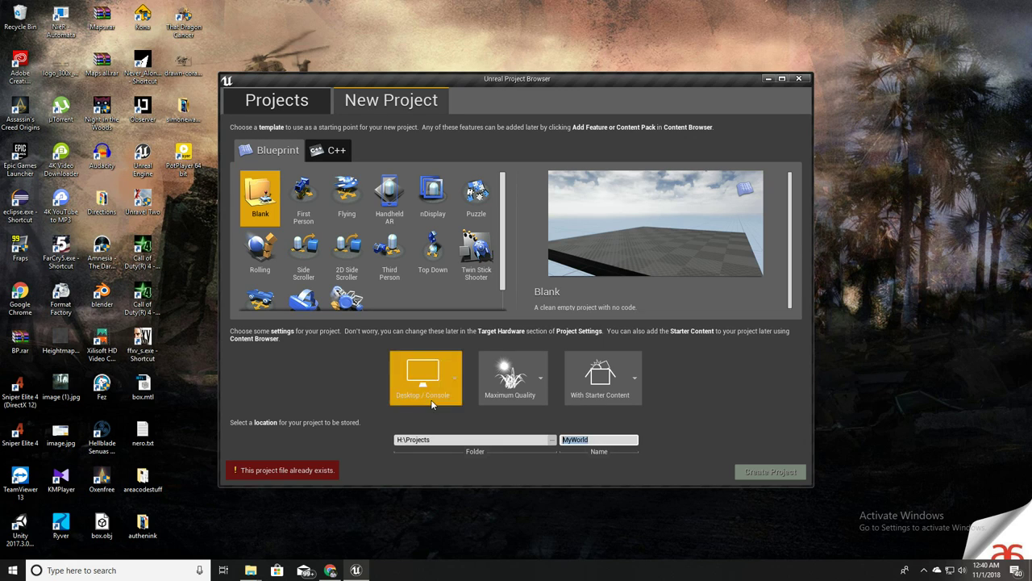
{"action": "type", "text": "Wo"}
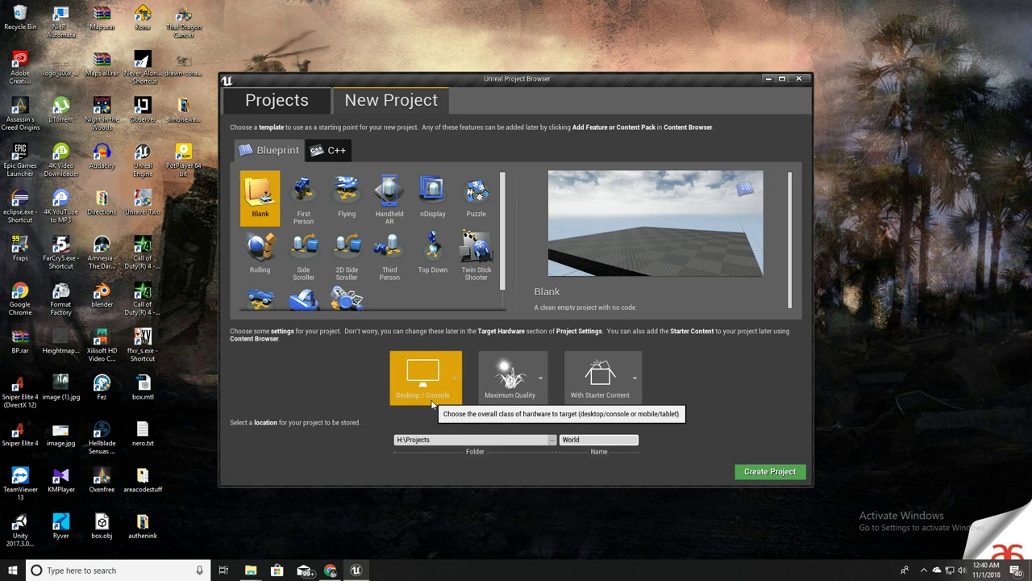
{"action": "left_click", "coordinate": [392, 257]}
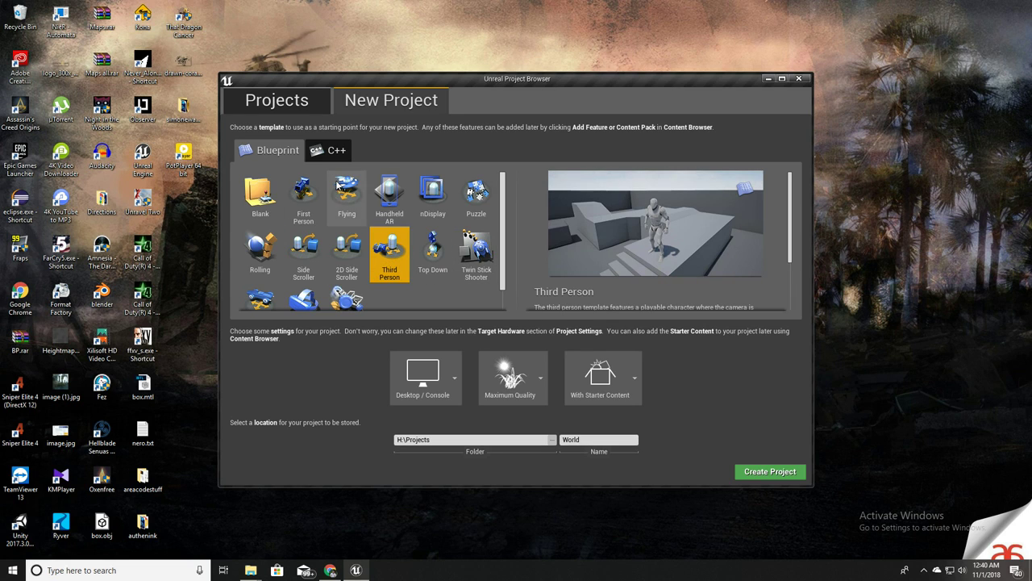
{"action": "scroll", "coordinate": [487, 250], "scroll_direction": "down", "scroll_amount": 1}
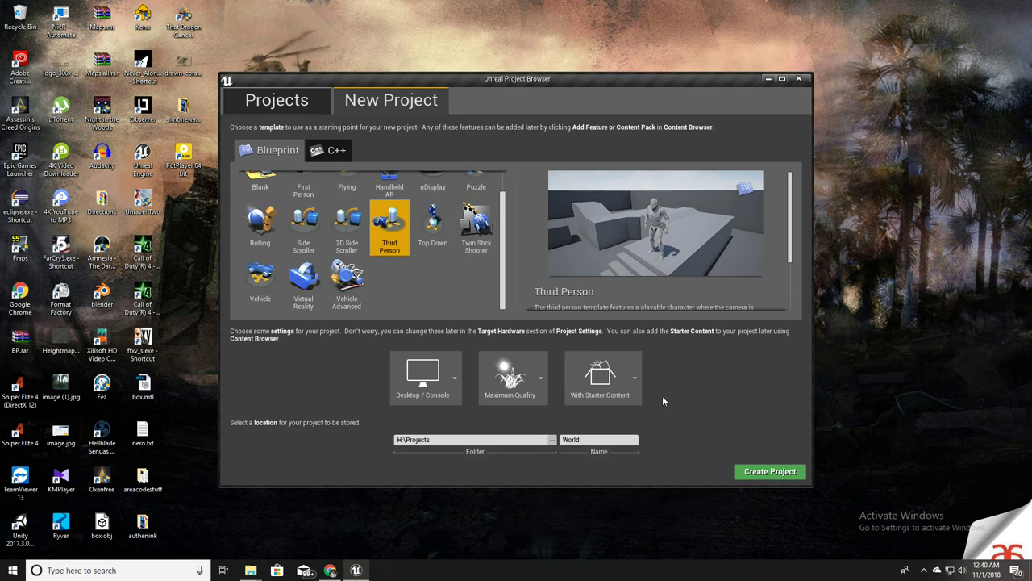
{"action": "left_click", "coordinate": [601, 377]}
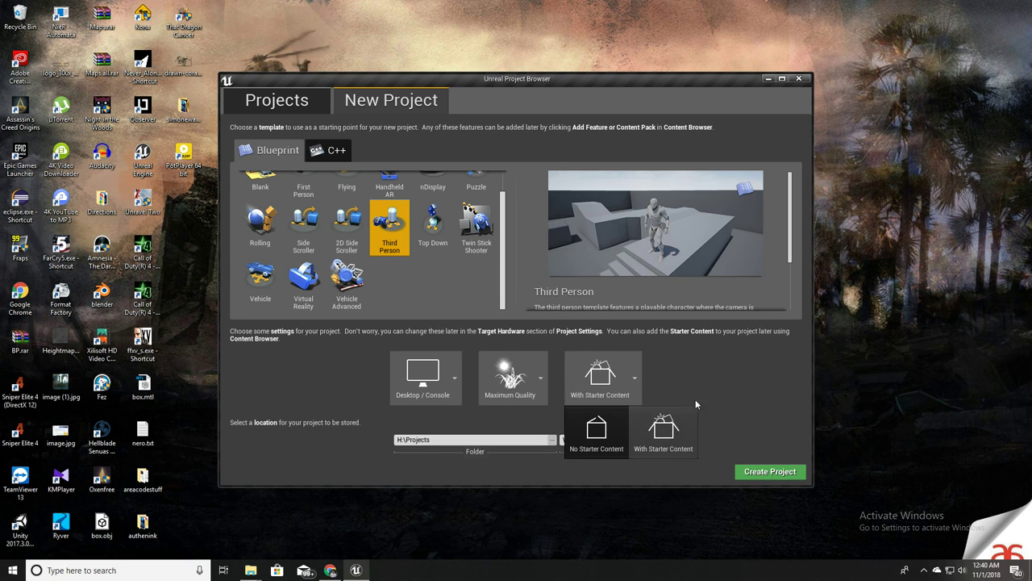
{"action": "left_click", "coordinate": [700, 391]}
{"action": "scroll", "coordinate": [492, 242], "scroll_direction": "up", "scroll_amount": 1}
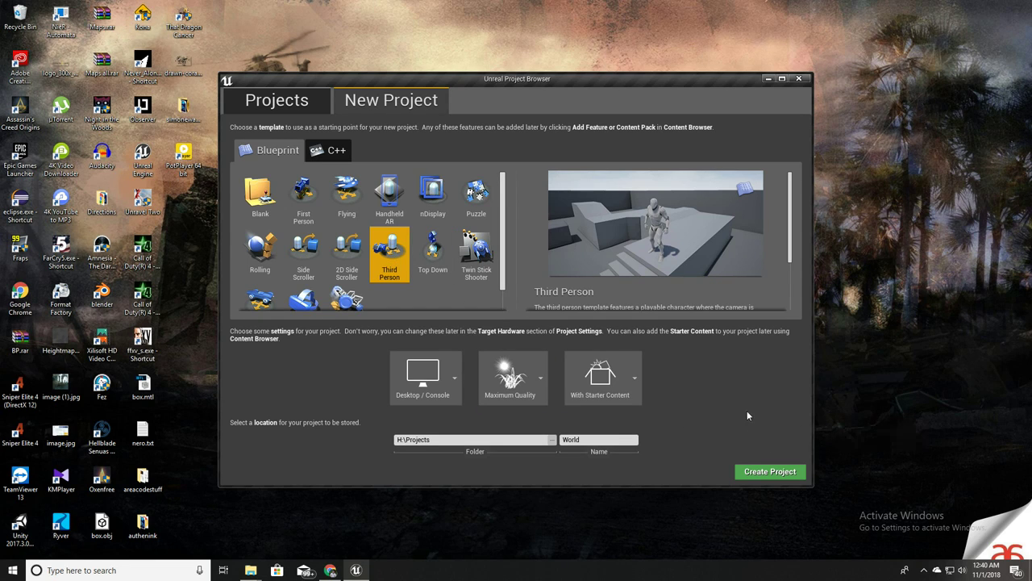
{"action": "left_click", "coordinate": [770, 476]}
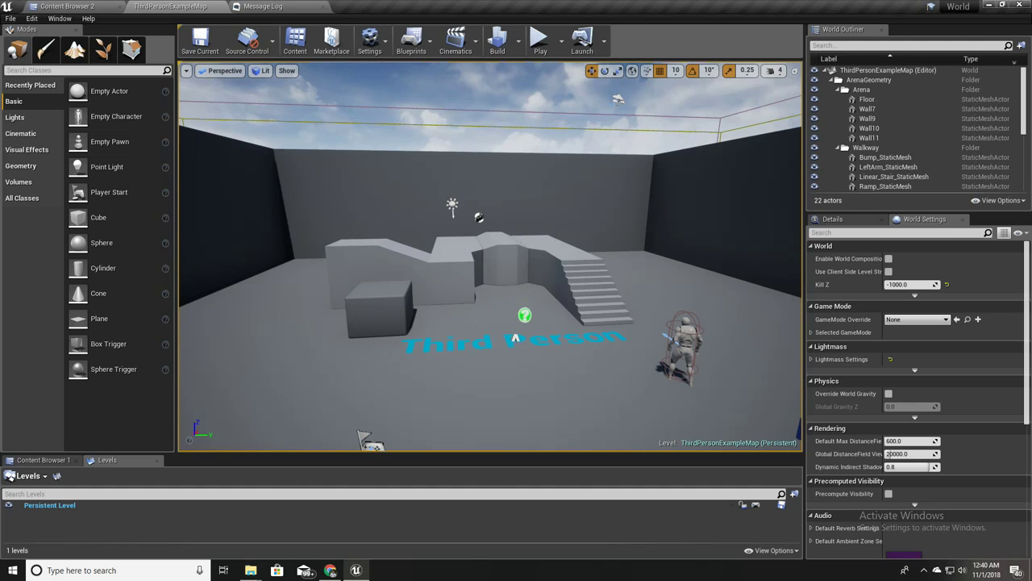
Play-test the Third Person example map by running the character around, and stop the play session
{"action": "mouse_move", "coordinate": [538, 233]}
{"action": "right_mouse_down"}
{"action": "mouse_move", "coordinate": [412, 165]}
{"action": "mouse_move", "coordinate": [438, 218]}
{"action": "mouse_move", "coordinate": [531, 247]}
{"action": "right_mouse_up"}
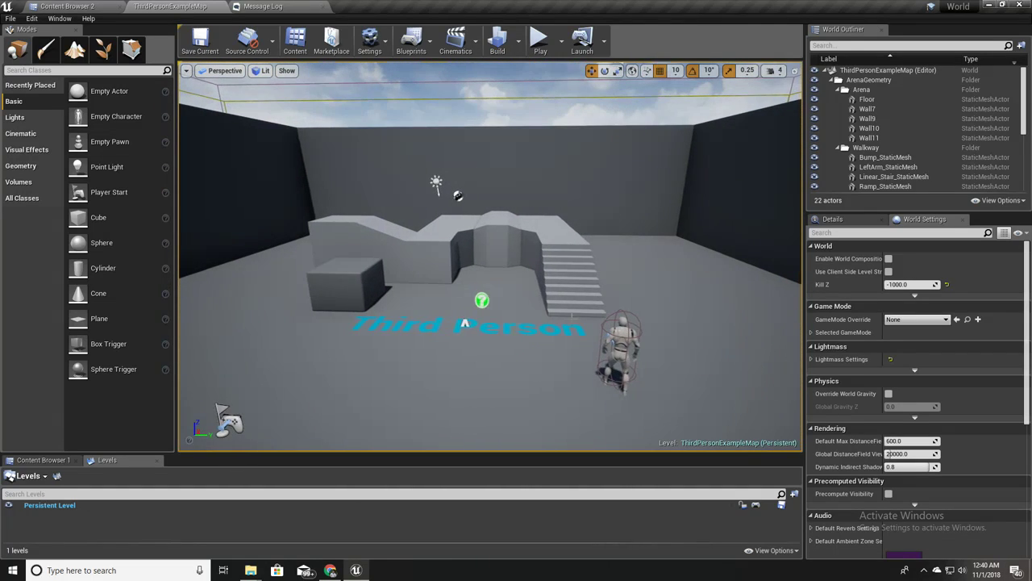
{"action": "left_click", "coordinate": [539, 40]}
{"action": "left_click", "coordinate": [497, 228]}
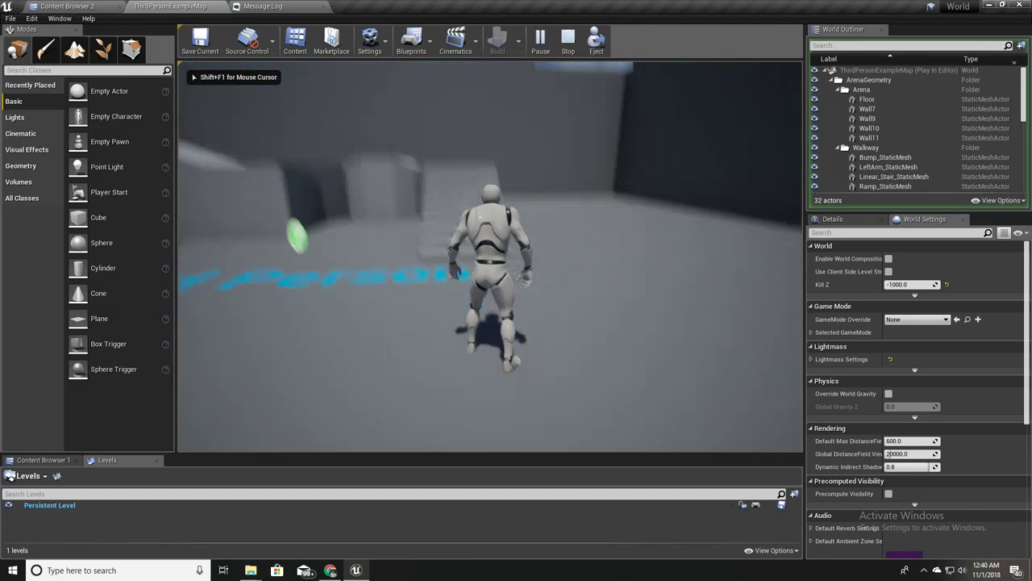
{"action": "key", "text": "w"}
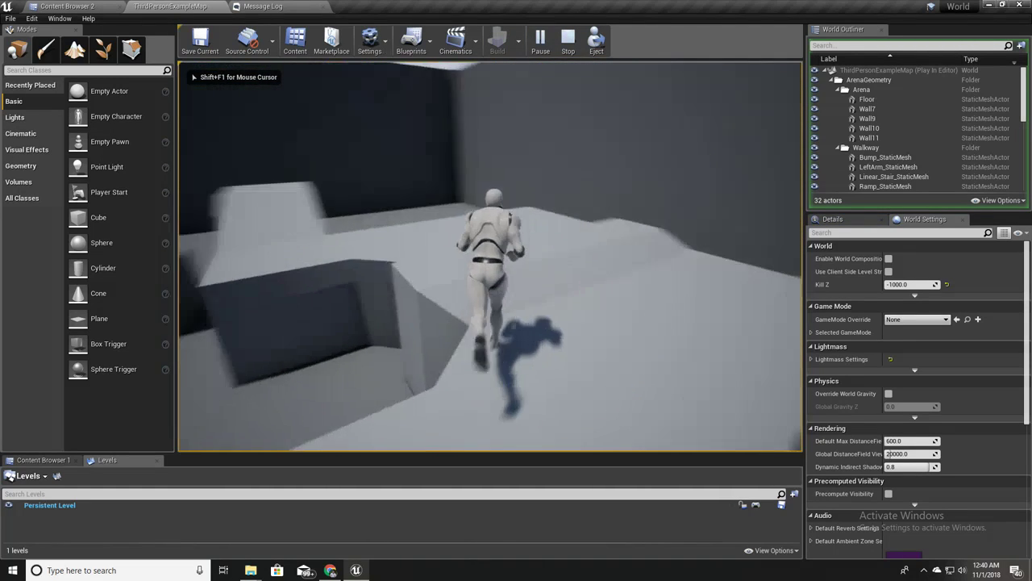
{"action": "key", "text": "Escape"}
{"action": "key", "text": "s"}
{"action": "right_click_drag", "start_coordinate": [497, 229], "coordinate": [379, 209]}
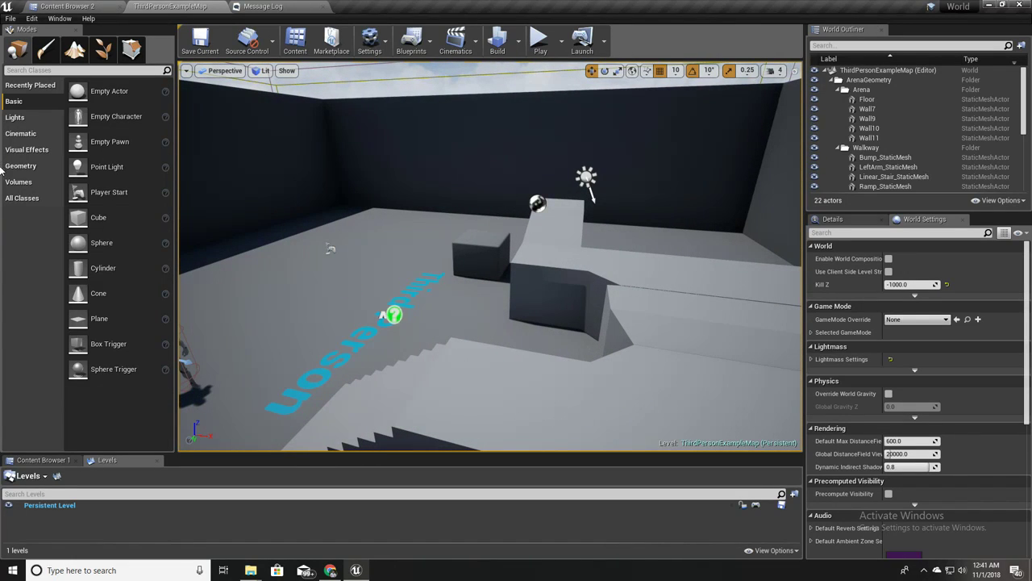
Create a new level from the default template
{"action": "left_click", "coordinate": [10, 18]}
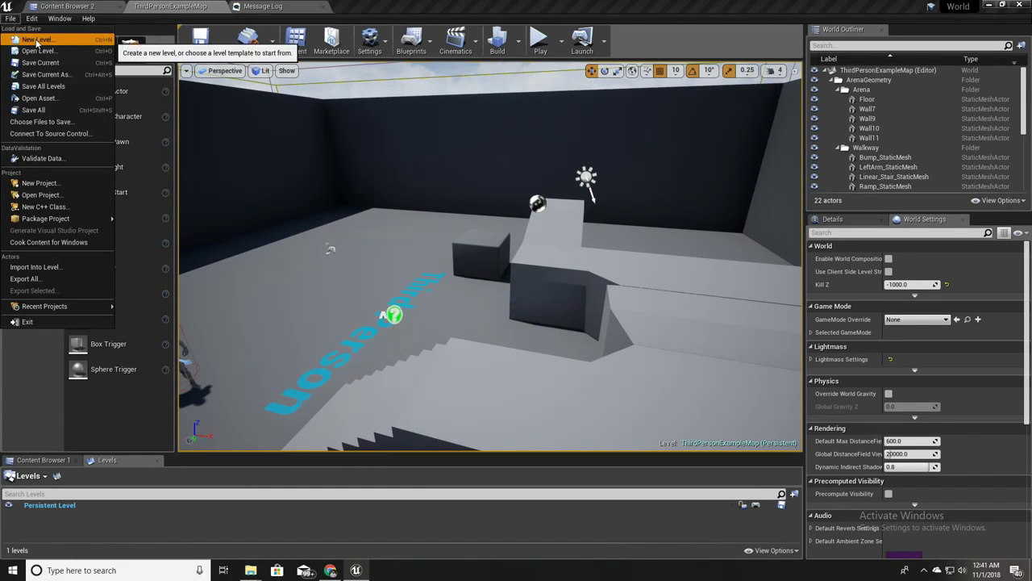
{"action": "left_click", "coordinate": [37, 37]}
{"action": "left_click", "coordinate": [425, 225]}
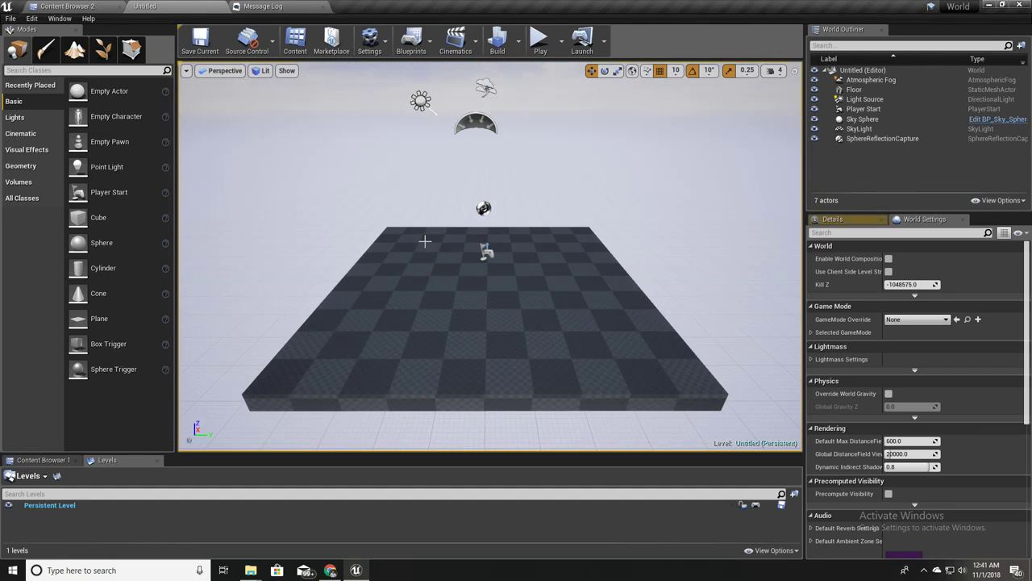
Delete the checkered floor mesh from the new level
{"action": "key", "text": "s"}
{"action": "right_click_drag", "start_coordinate": [465, 306], "coordinate": [468, 322]}
{"action": "key", "text": "w"}
{"action": "right_click_drag", "start_coordinate": [445, 276], "coordinate": [445, 276]}
{"action": "left_click", "coordinate": [444, 275]}
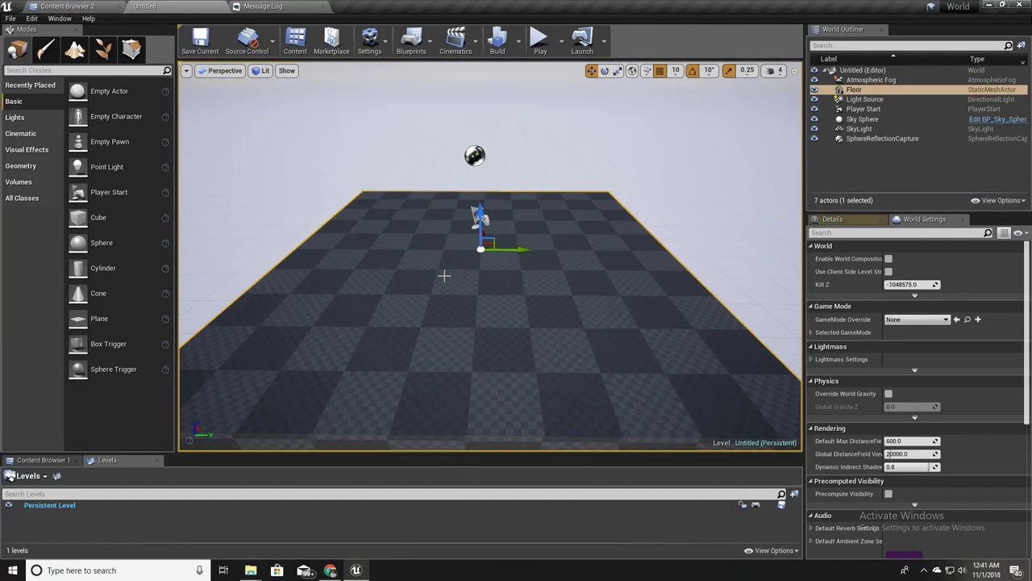
{"action": "key", "text": "Delete"}
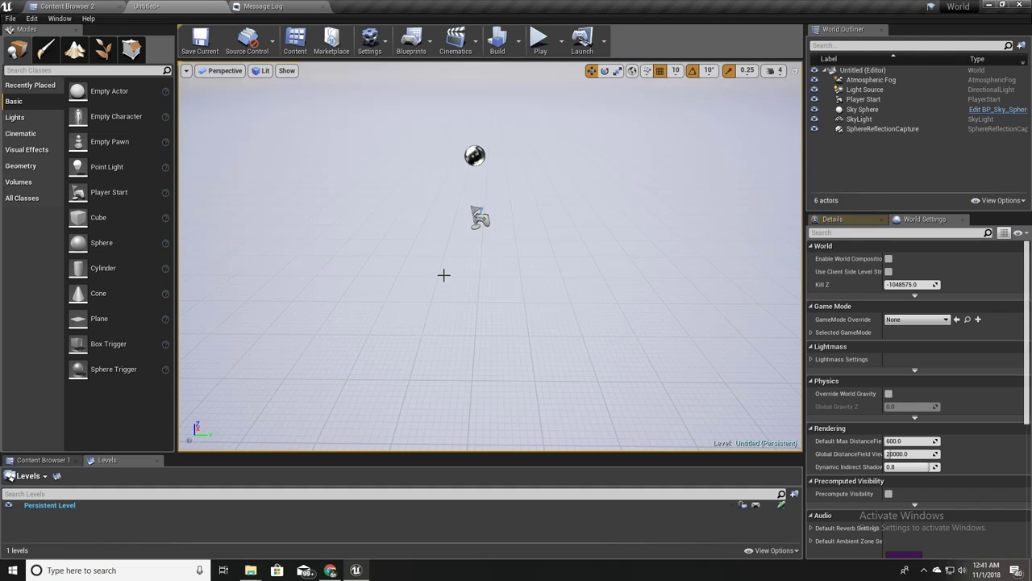
Create a landscape with 63x63 quad sections and 8 by 8 components, and return to actor placement mode
{"action": "left_click", "coordinate": [74, 50]}
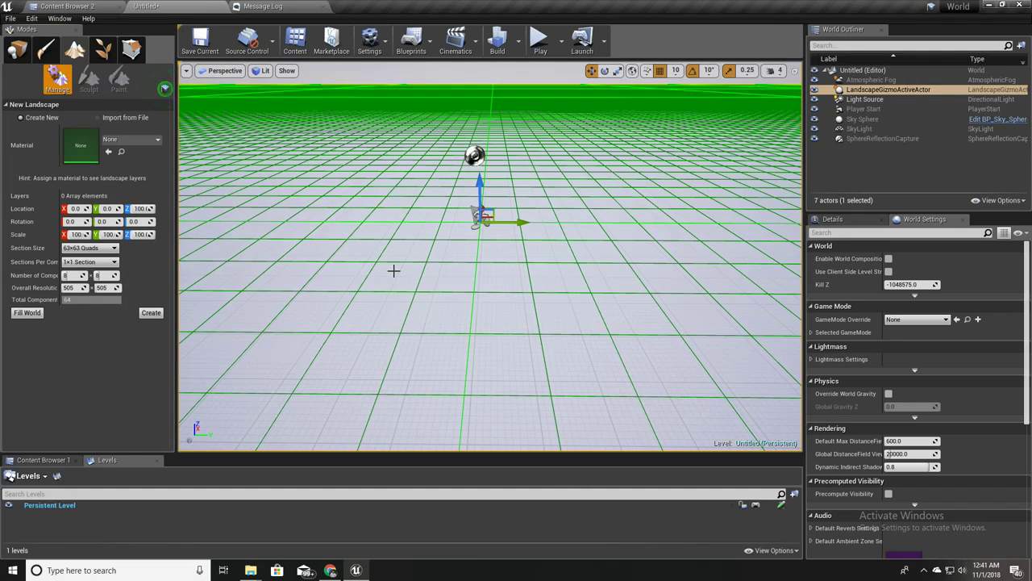
{"action": "right_click_drag", "start_coordinate": [264, 292], "coordinate": [320, 271]}
{"action": "key", "text": "w"}
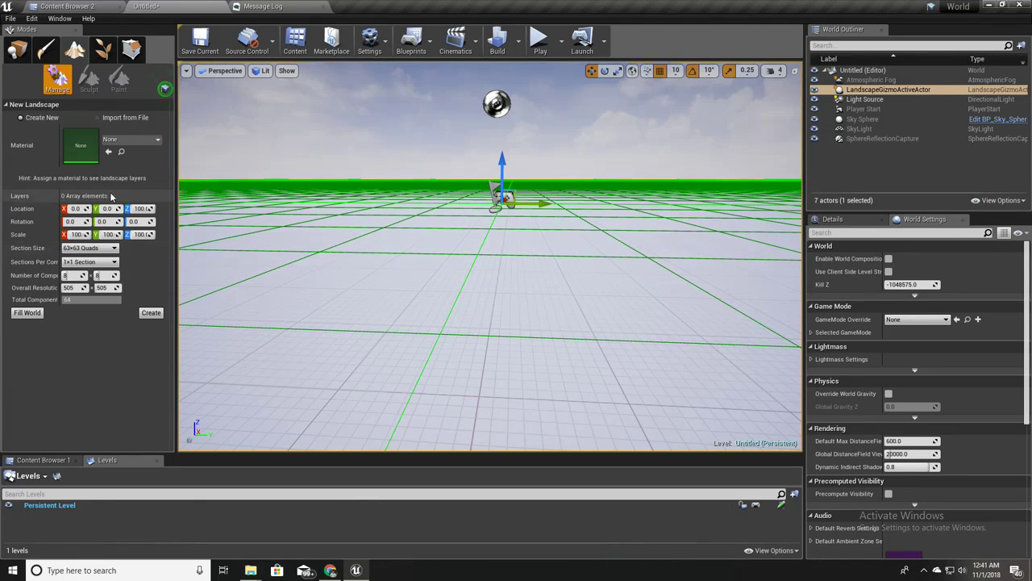
{"action": "left_click", "coordinate": [152, 313]}
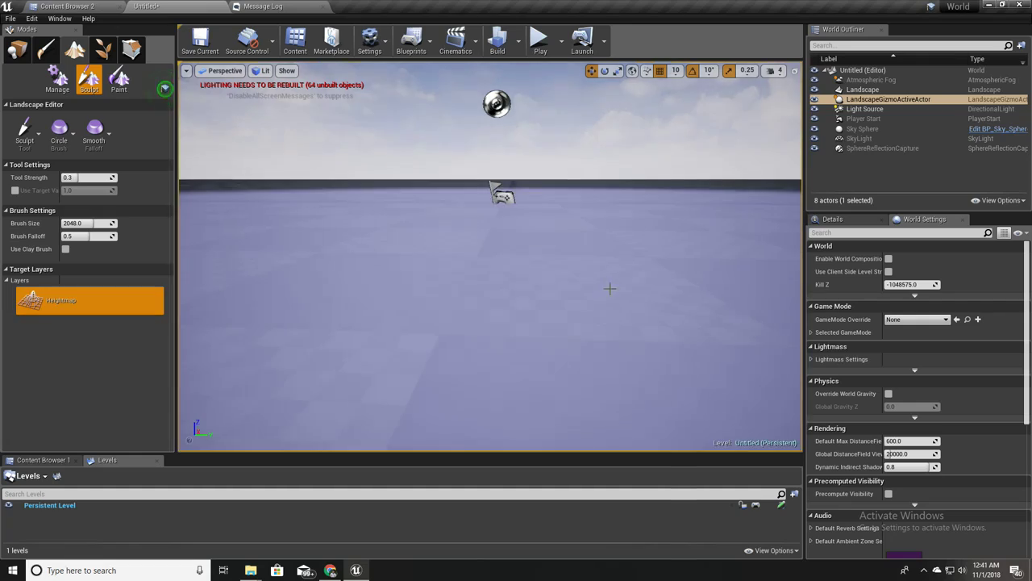
{"action": "mouse_move", "coordinate": [611, 288]}
{"action": "right_mouse_down"}
{"action": "mouse_move", "coordinate": [592, 270]}
{"action": "mouse_move", "coordinate": [615, 293]}
{"action": "right_mouse_up"}
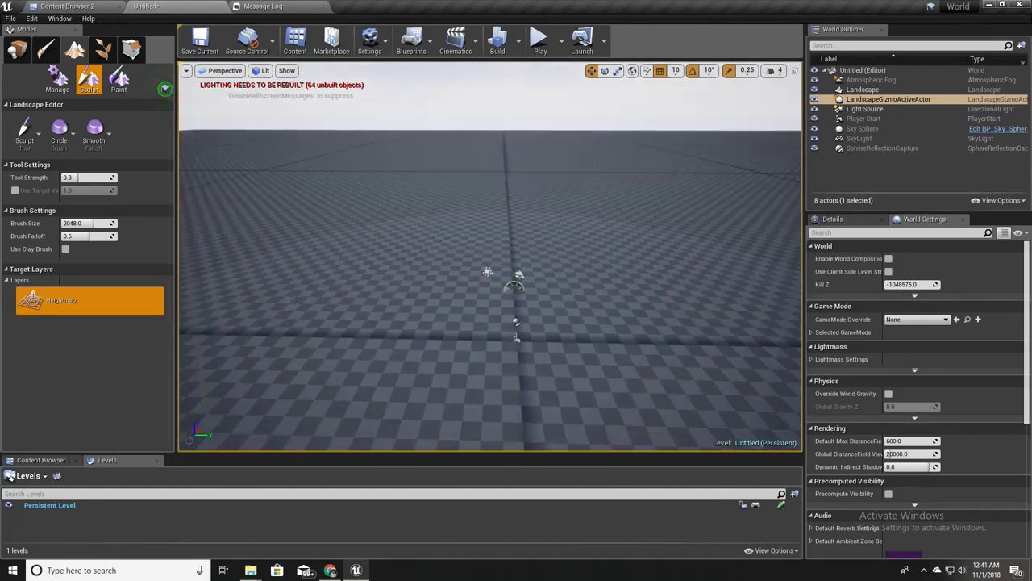
{"action": "left_click", "coordinate": [17, 50]}
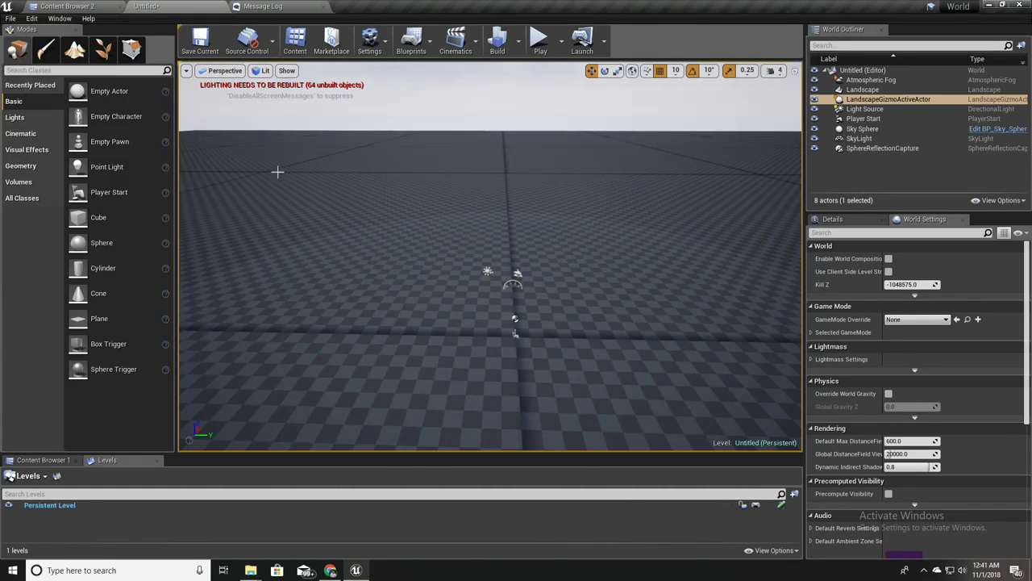
Assign the M_Ground_Grass material to the landscape as its Landscape Material
{"action": "mouse_move", "coordinate": [276, 170]}
{"action": "right_mouse_down"}
{"action": "mouse_move", "coordinate": [257, 171]}
{"action": "mouse_move", "coordinate": [256, 154]}
{"action": "mouse_move", "coordinate": [272, 154]}
{"action": "mouse_move", "coordinate": [226, 142]}
{"action": "right_mouse_up"}
{"action": "key", "text": "w"}
{"action": "mouse_move", "coordinate": [578, 360]}
{"action": "right_mouse_down"}
{"action": "mouse_move", "coordinate": [578, 344]}
{"action": "mouse_move", "coordinate": [595, 359]}
{"action": "right_mouse_up"}
{"action": "key", "text": "w"}
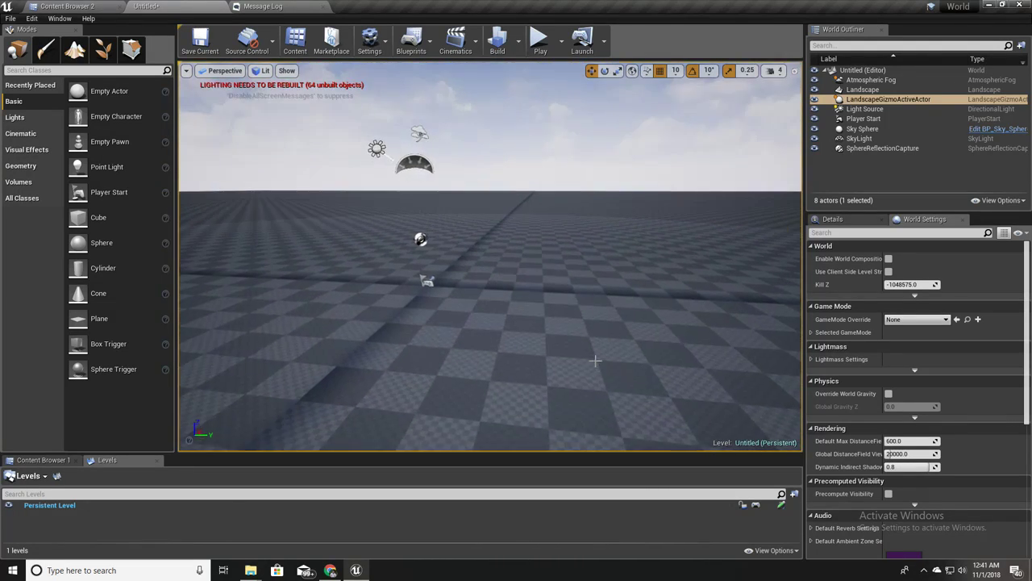
{"action": "left_click", "coordinate": [594, 360]}
{"action": "left_click", "coordinate": [857, 219]}
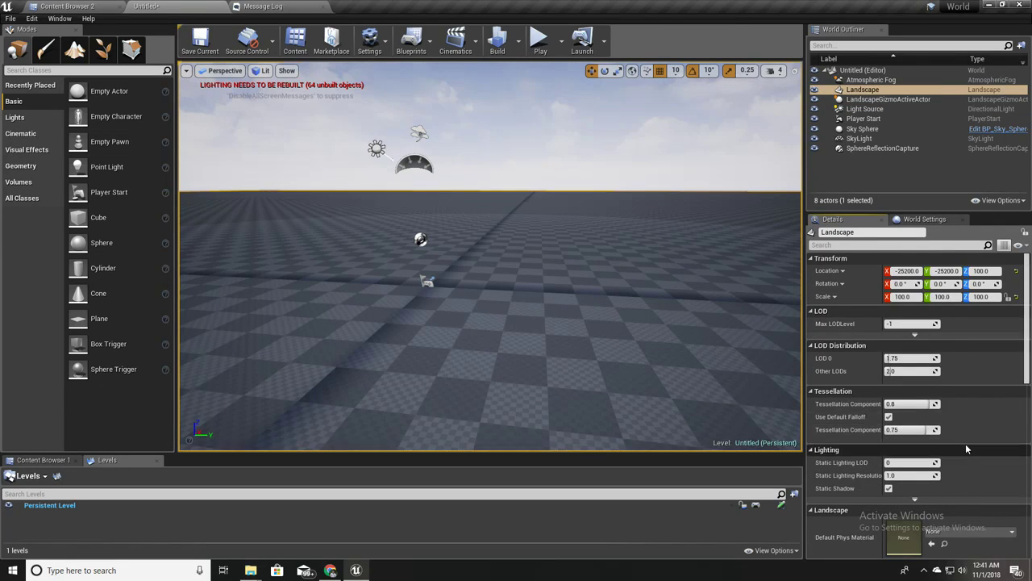
{"action": "scroll", "coordinate": [953, 437], "scroll_direction": "down", "scroll_amount": 10}
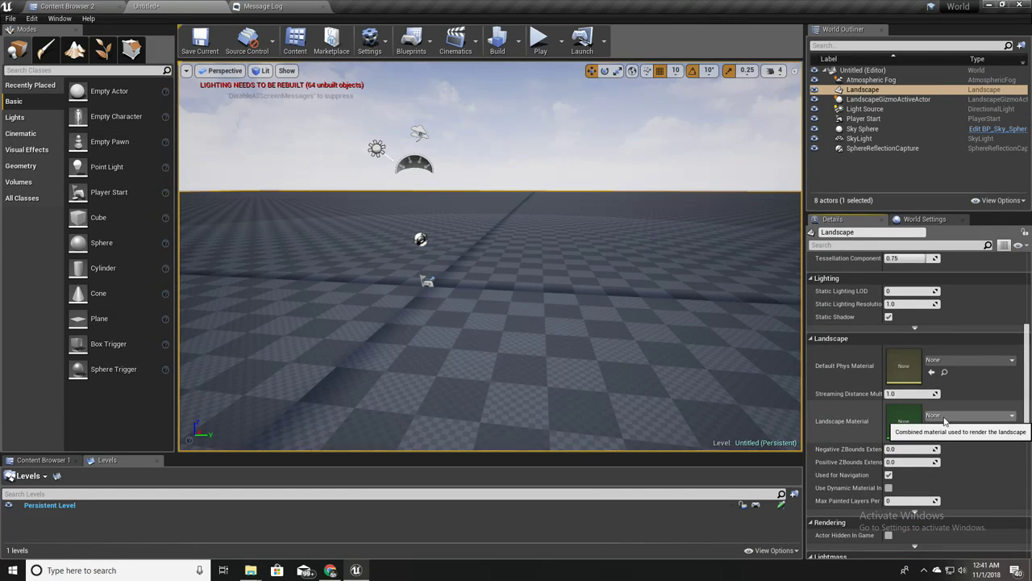
{"action": "left_click", "coordinate": [945, 418]}
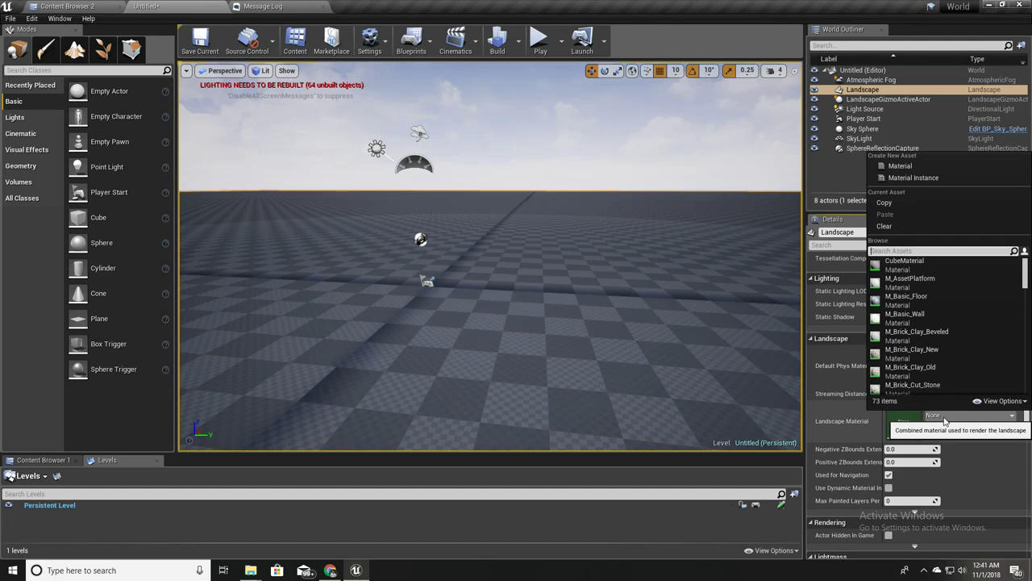
{"action": "type", "text": "grass"}
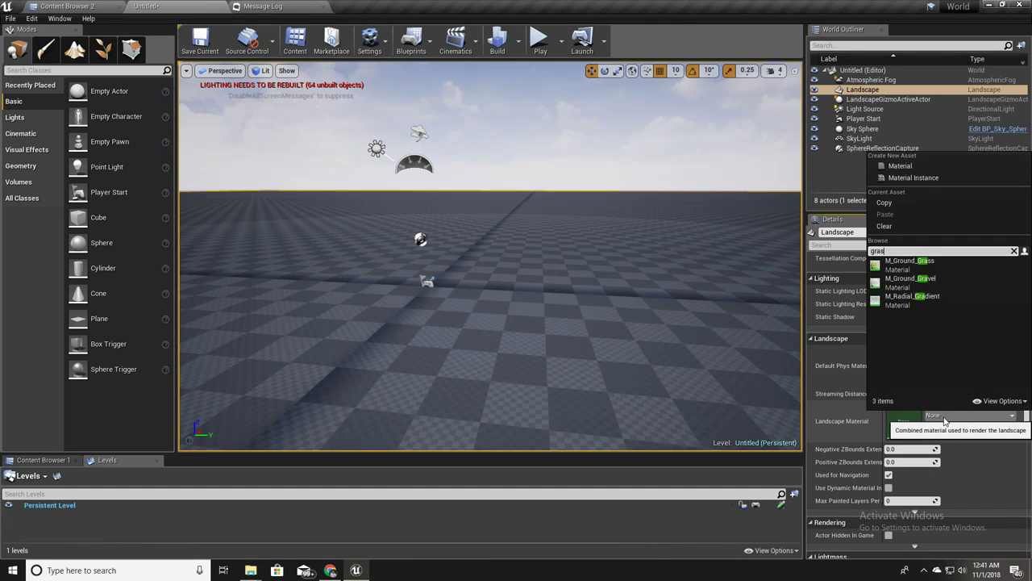
{"action": "left_click", "coordinate": [906, 271]}
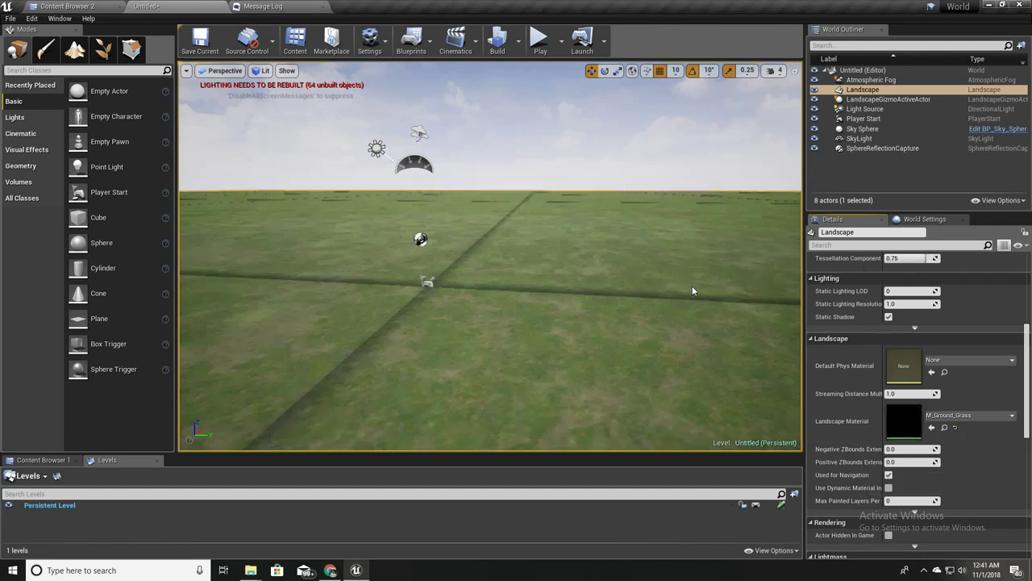
Delete the Player Start actor from the level
{"action": "right_click_drag", "start_coordinate": [532, 287], "coordinate": [497, 355]}
{"action": "key", "text": "w"}
{"action": "key", "text": "w"}
{"action": "right_click_drag", "start_coordinate": [483, 295], "coordinate": [492, 242]}
{"action": "left_click", "coordinate": [483, 292]}
{"action": "key", "text": "s"}
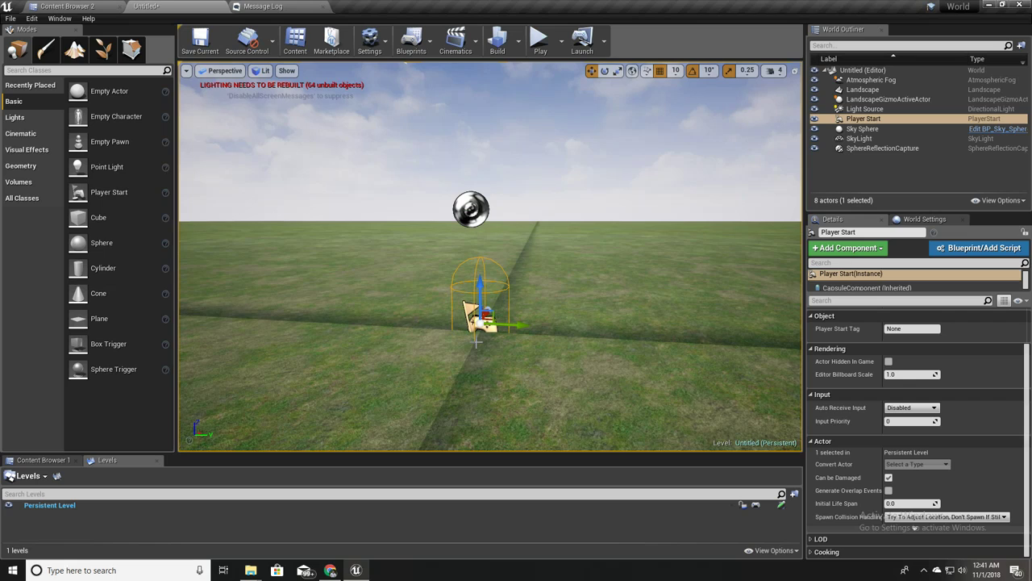
{"action": "key", "text": "Delete"}
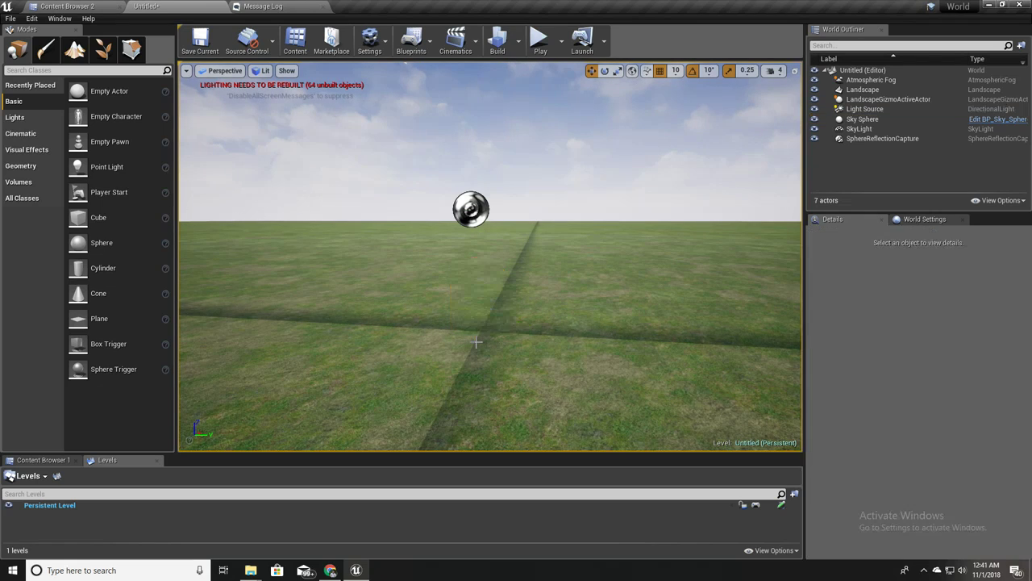
Play-test the grass landscape by running the character across it, and stop the play session
{"action": "right_click_drag", "start_coordinate": [475, 342], "coordinate": [460, 385]}
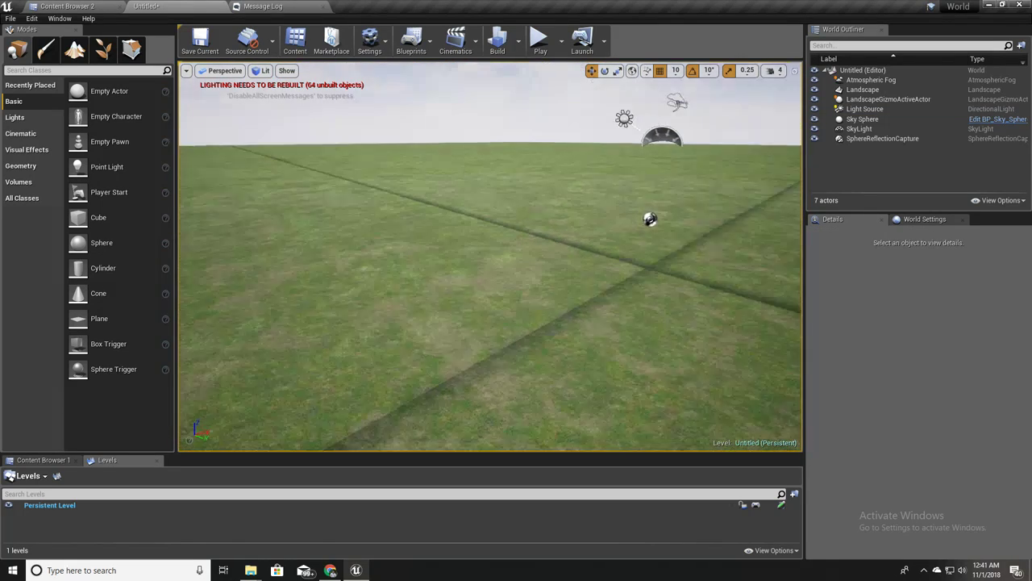
{"action": "left_click", "coordinate": [539, 50]}
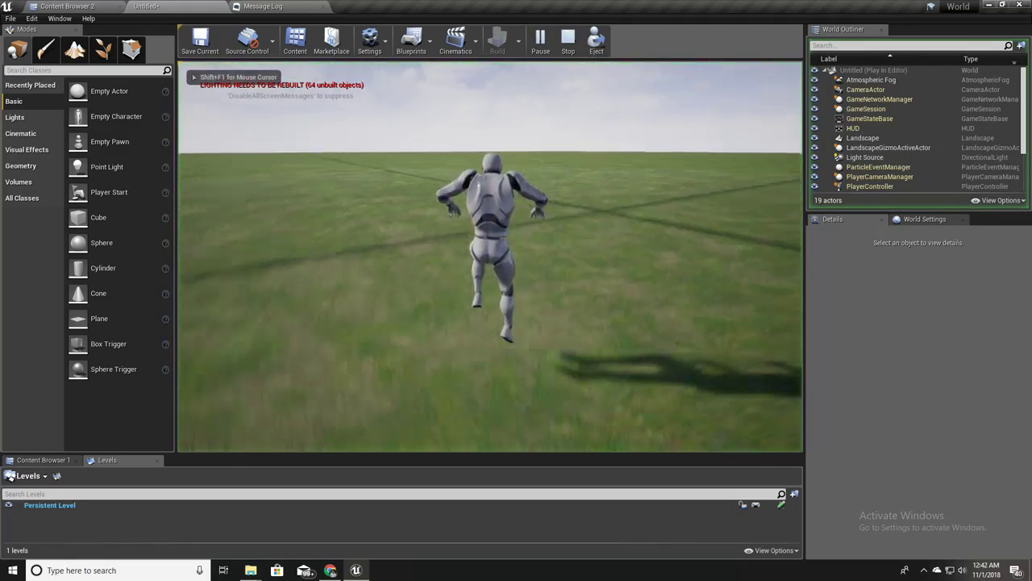
{"action": "key", "text": "w"}
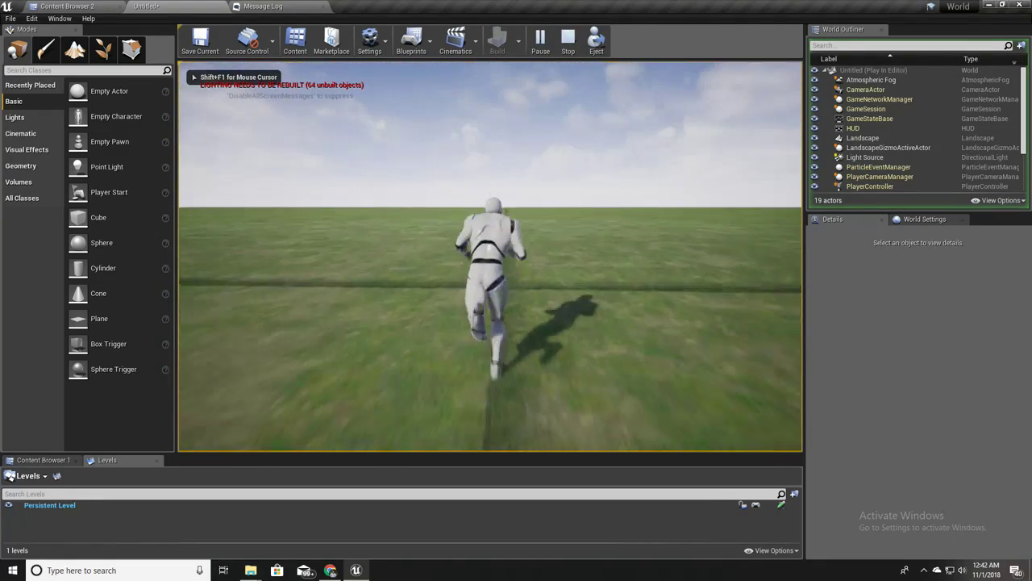
{"action": "key", "text": "w"}
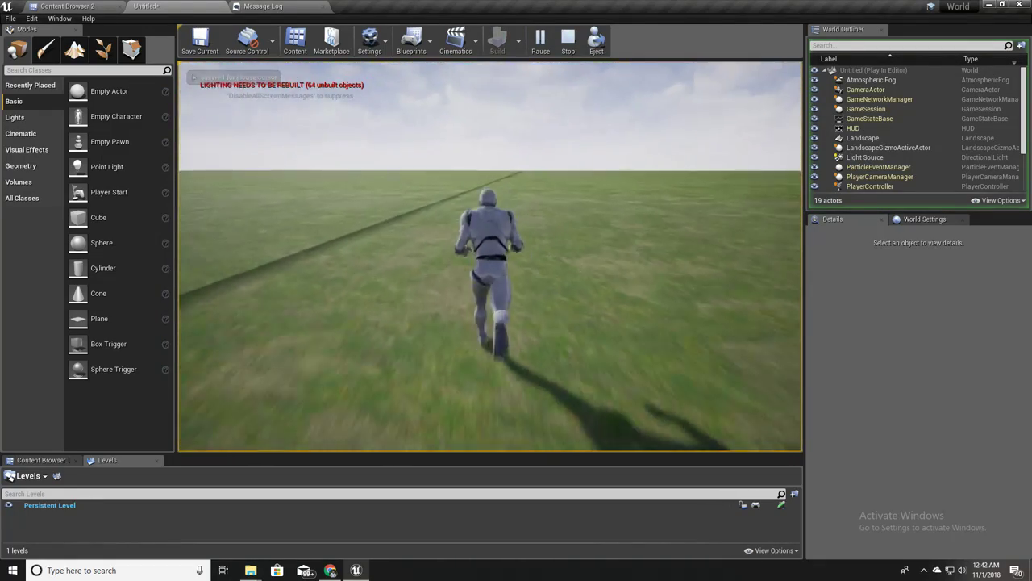
{"action": "key", "text": "w"}
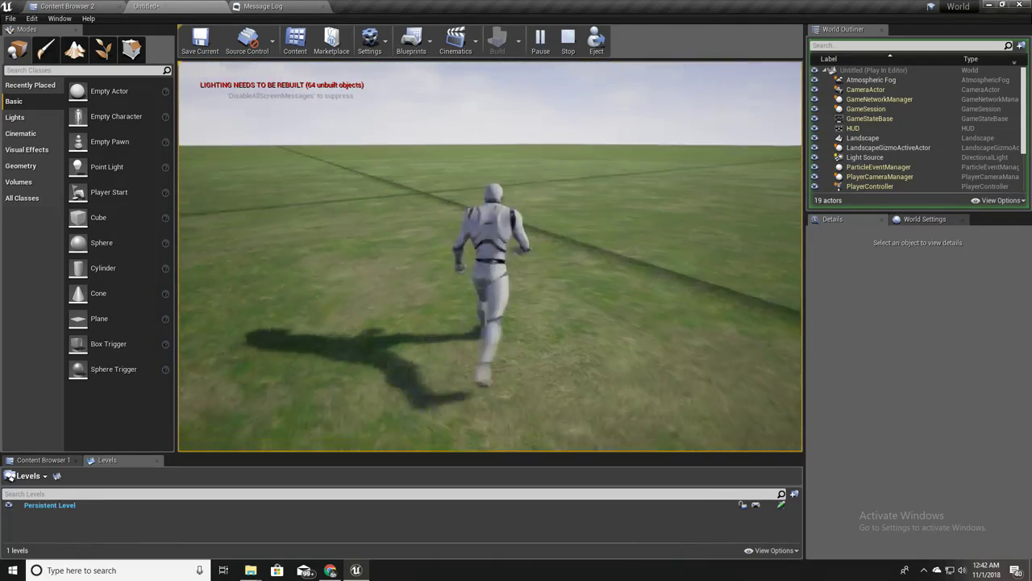
{"action": "key", "text": "Escape"}
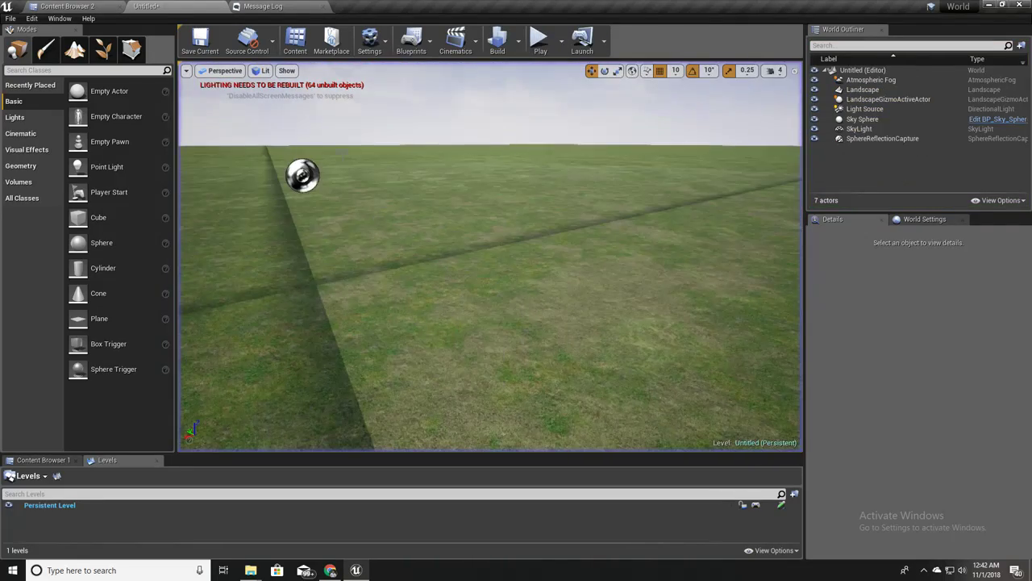
Set the mobility of the Light Source directional light to Movable
{"action": "right_click_drag", "start_coordinate": [490, 255], "coordinate": [371, 238]}
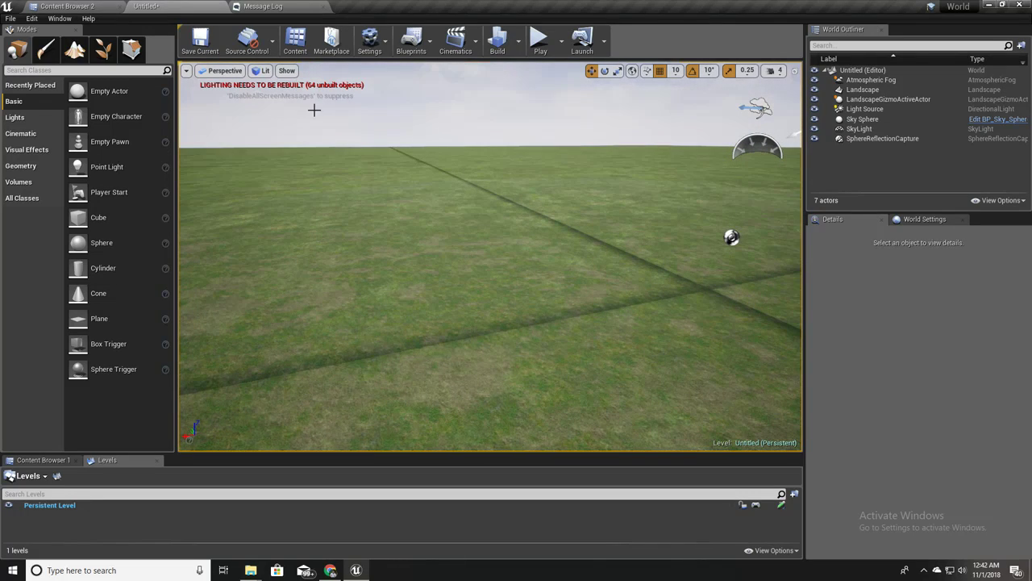
{"action": "double_click", "coordinate": [865, 109]}
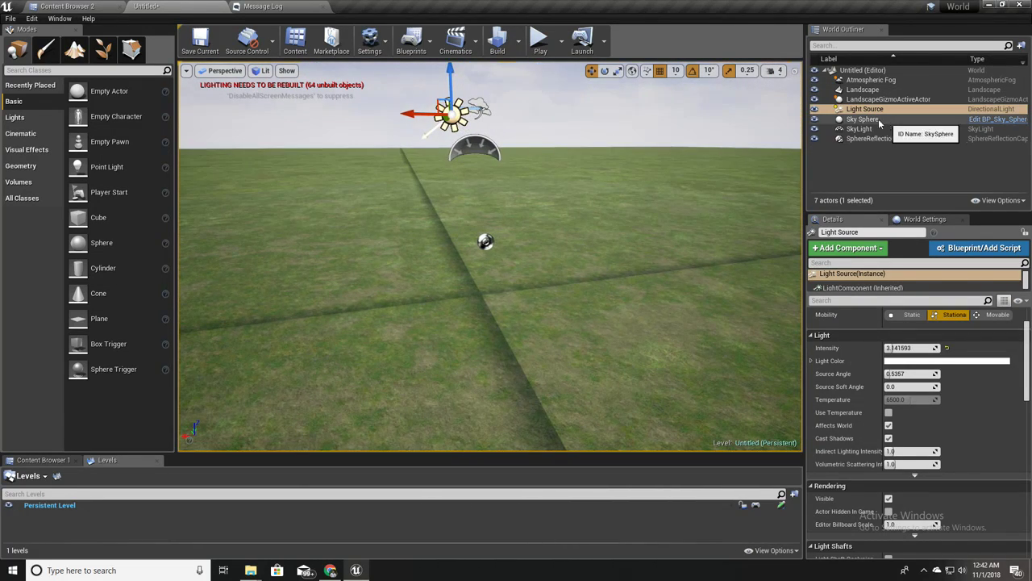
{"action": "right_click_drag", "start_coordinate": [565, 242], "coordinate": [455, 226]}
{"action": "key", "text": "e"}
{"action": "key", "text": "d"}
{"action": "key", "text": "q"}
{"action": "right_click_drag", "start_coordinate": [477, 259], "coordinate": [460, 248]}
{"action": "key", "text": "q"}
{"action": "key", "text": "e"}
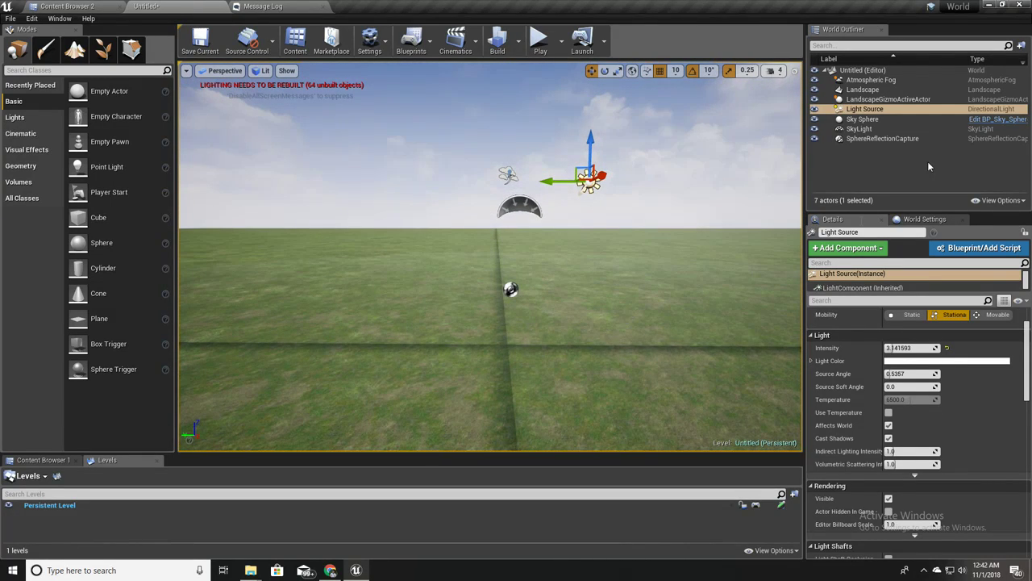
{"action": "left_click", "coordinate": [864, 109]}
{"action": "left_click", "coordinate": [853, 109]}
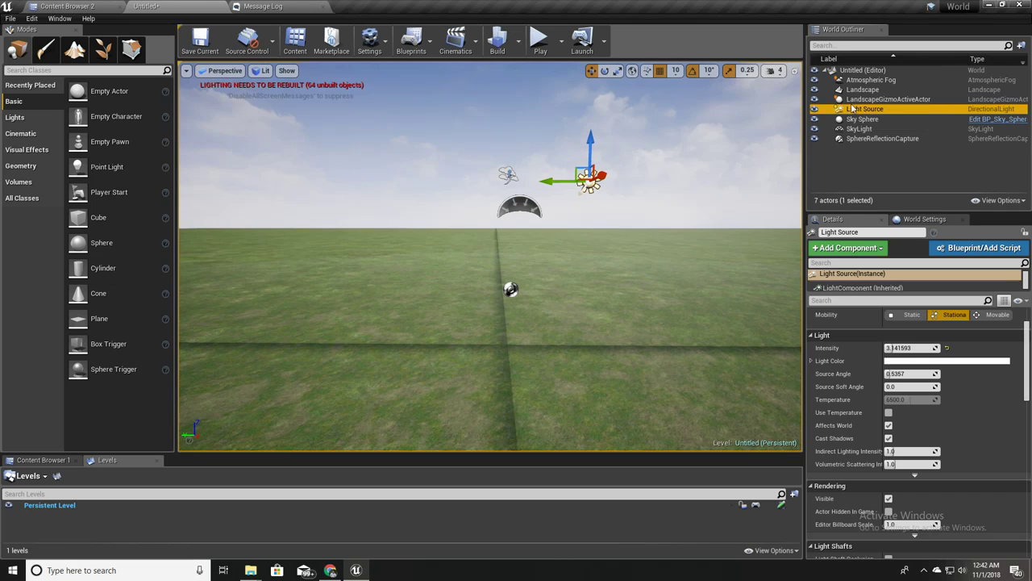
{"action": "right_click_drag", "start_coordinate": [579, 276], "coordinate": [576, 268]}
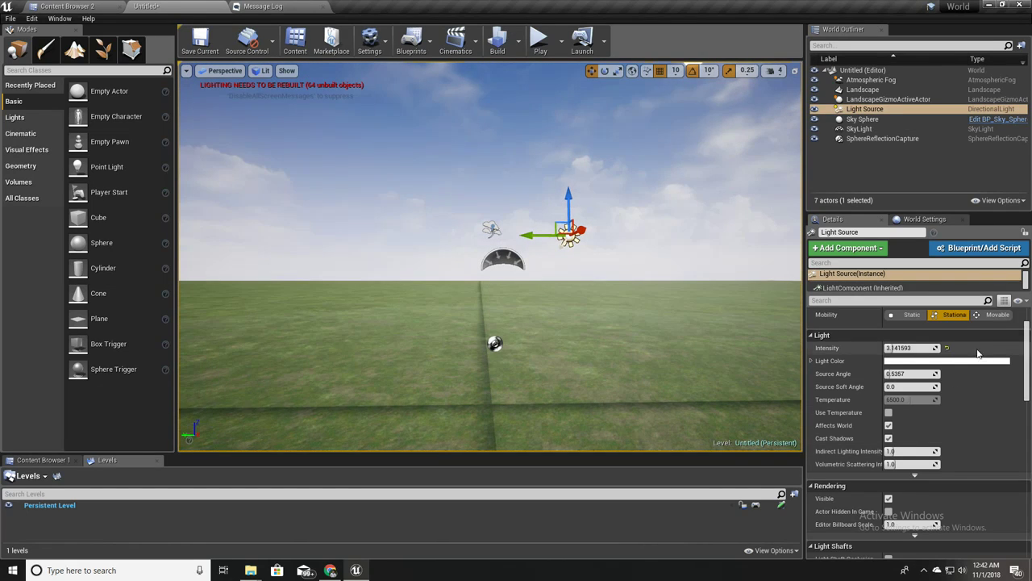
{"action": "left_click", "coordinate": [996, 315]}
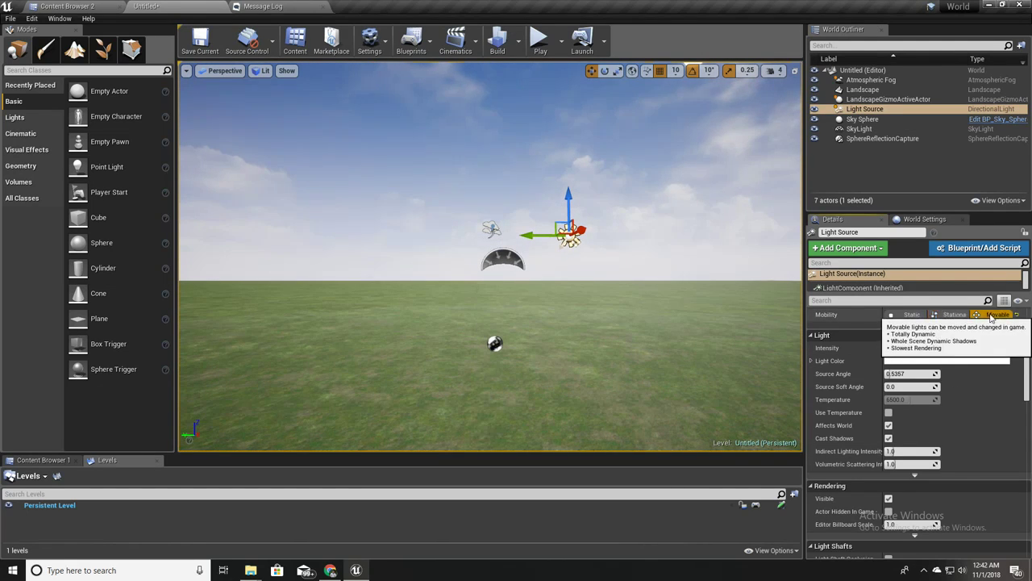
Set the SkyLight's mobility to Movable
{"action": "left_click", "coordinate": [862, 120]}
{"action": "left_click", "coordinate": [861, 129]}
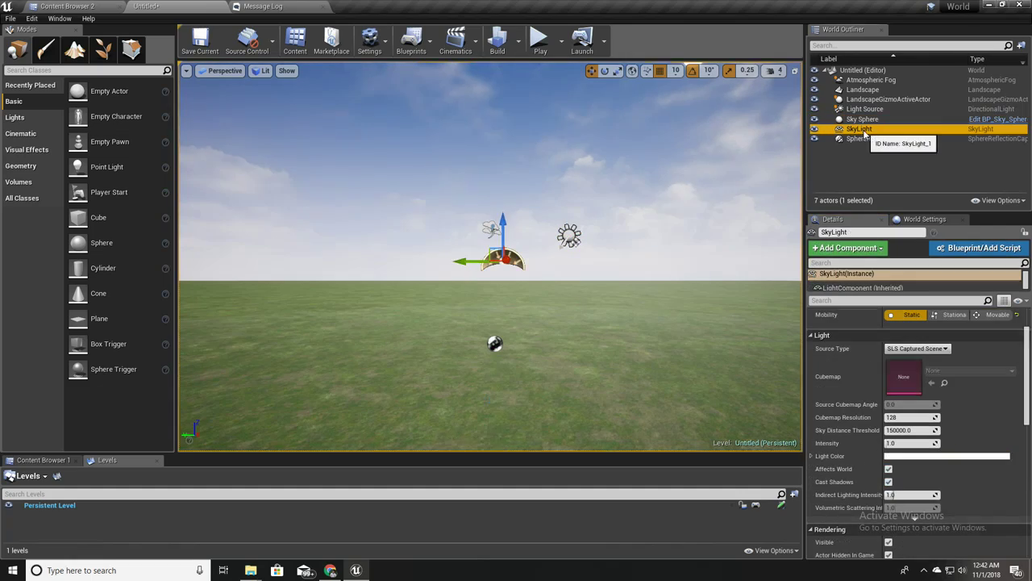
{"action": "left_click", "coordinate": [996, 314]}
Play-test the level with the movable lights, running the character around and checking its shadow, and stop the play session
{"action": "right_click_drag", "start_coordinate": [613, 323], "coordinate": [637, 320]}
{"action": "scroll", "coordinate": [637, 319], "scroll_direction": "down", "scroll_amount": 3}
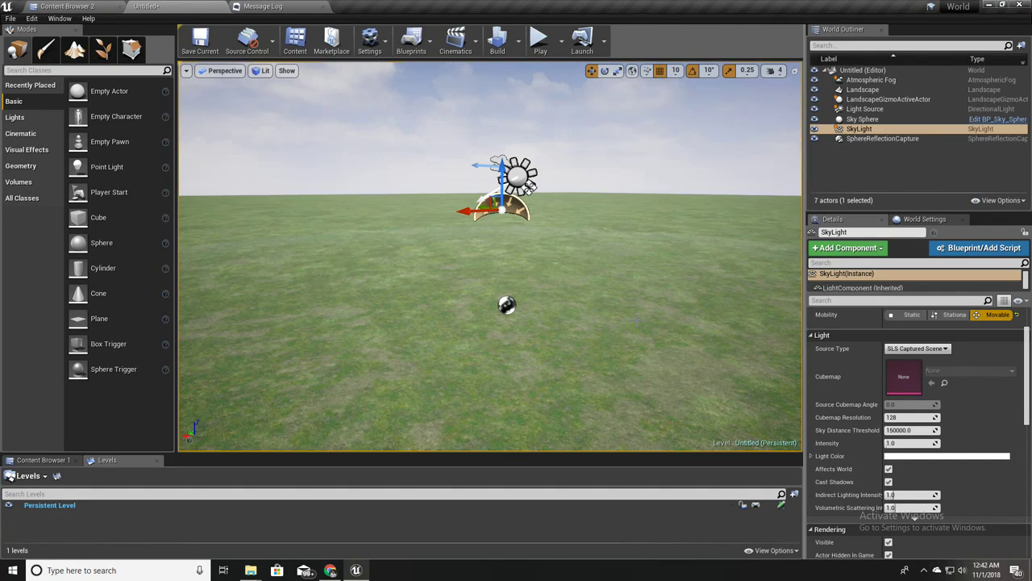
{"action": "key", "text": "alt+p"}
{"action": "key", "text": "w"}
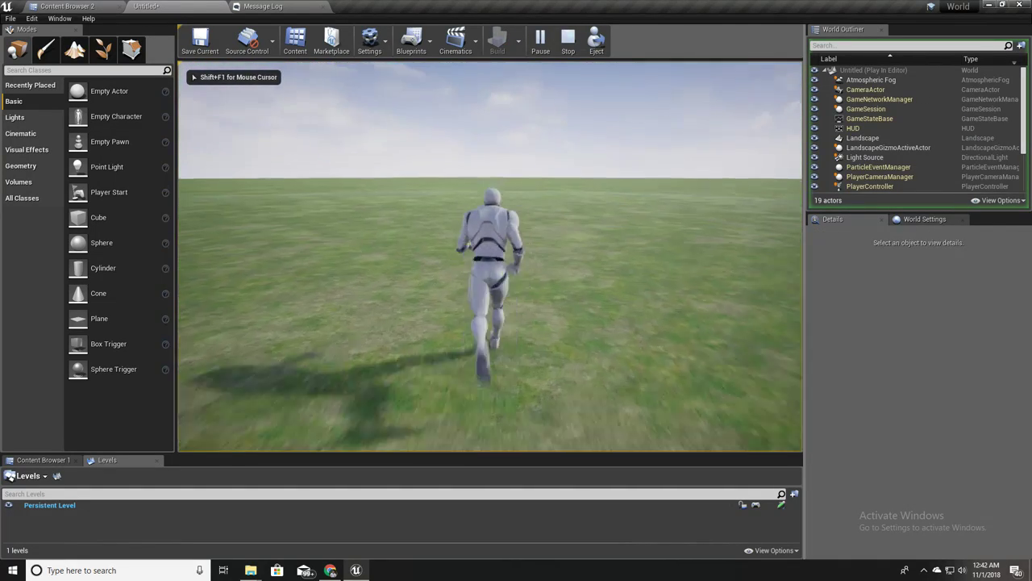
{"action": "mouse_move", "coordinate": [490, 257]}
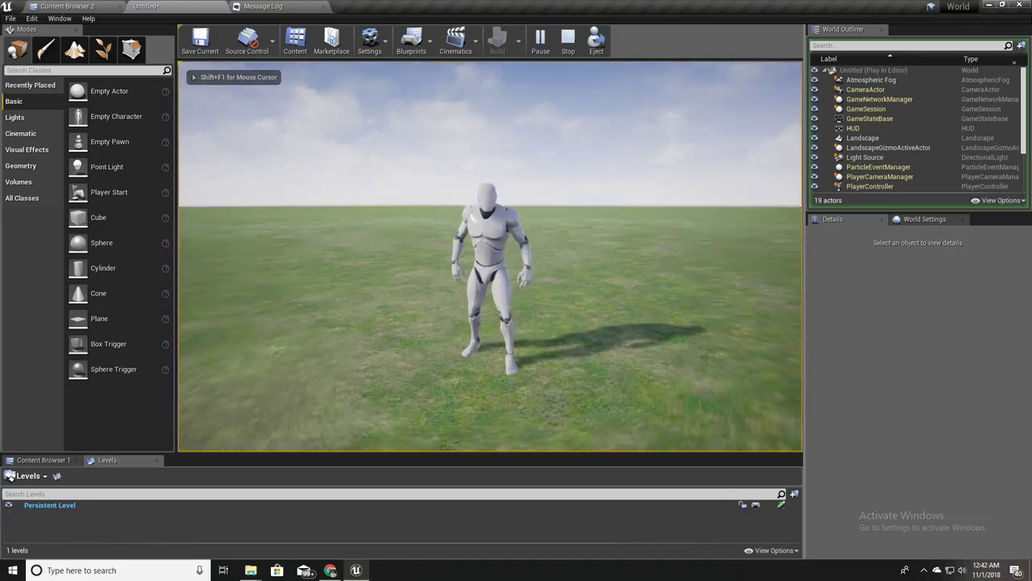
{"action": "key", "text": "w"}
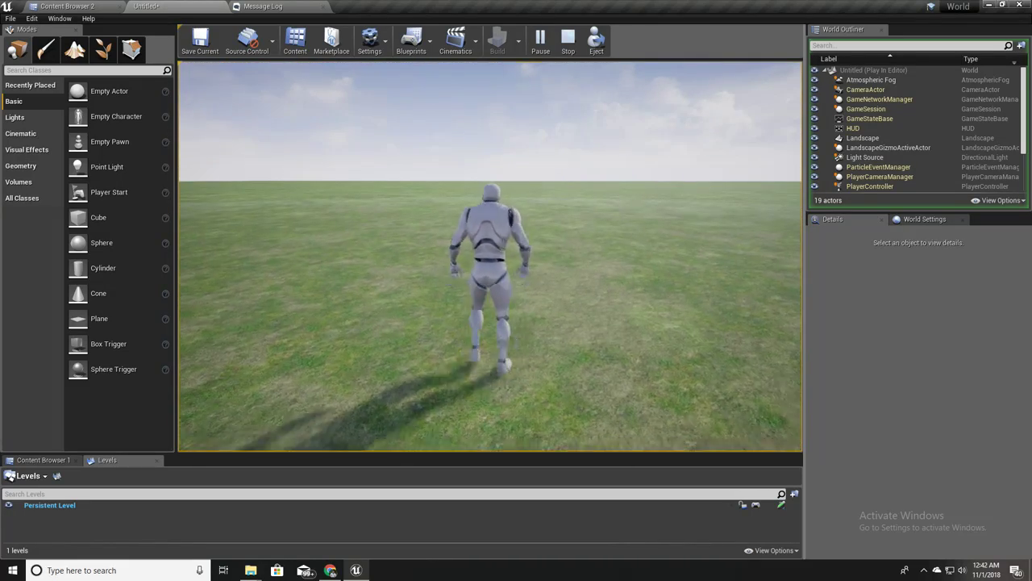
{"action": "key", "text": "w"}
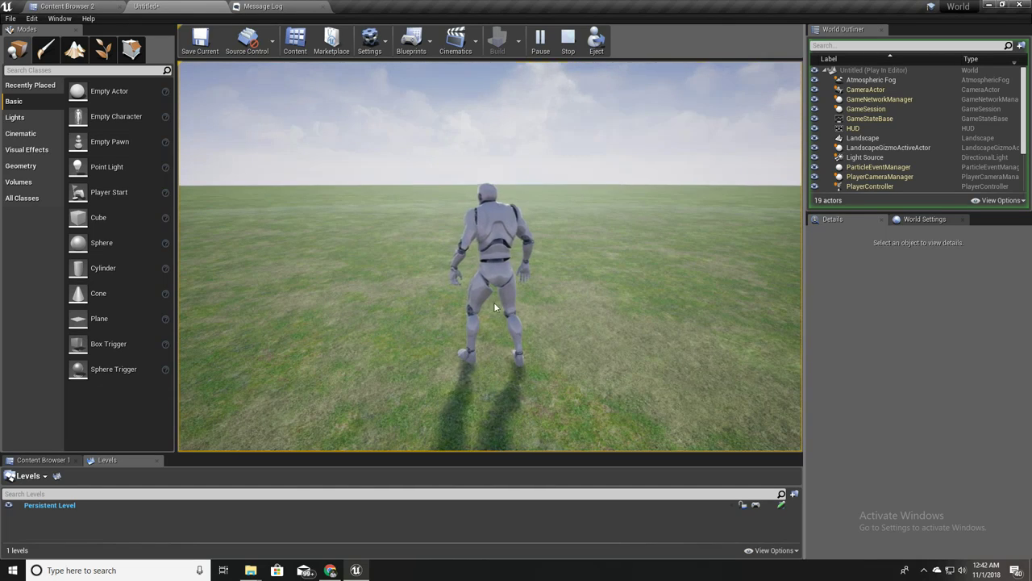
{"action": "key", "text": "Escape"}
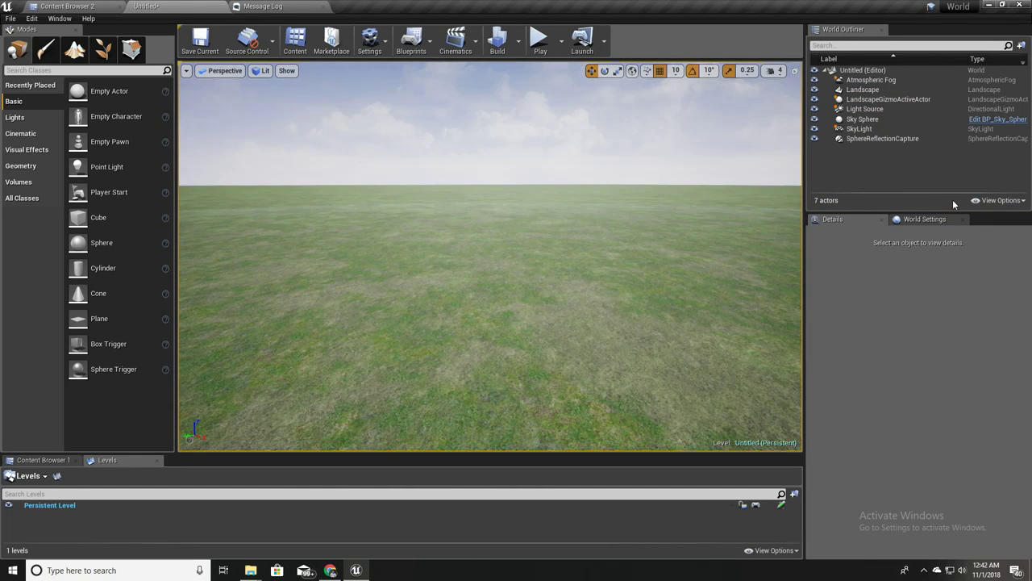
Switch to the Mixamo page in Chrome, show its characters and clear the "idle" search filter
{"action": "right_click_drag", "start_coordinate": [612, 215], "coordinate": [548, 215]}
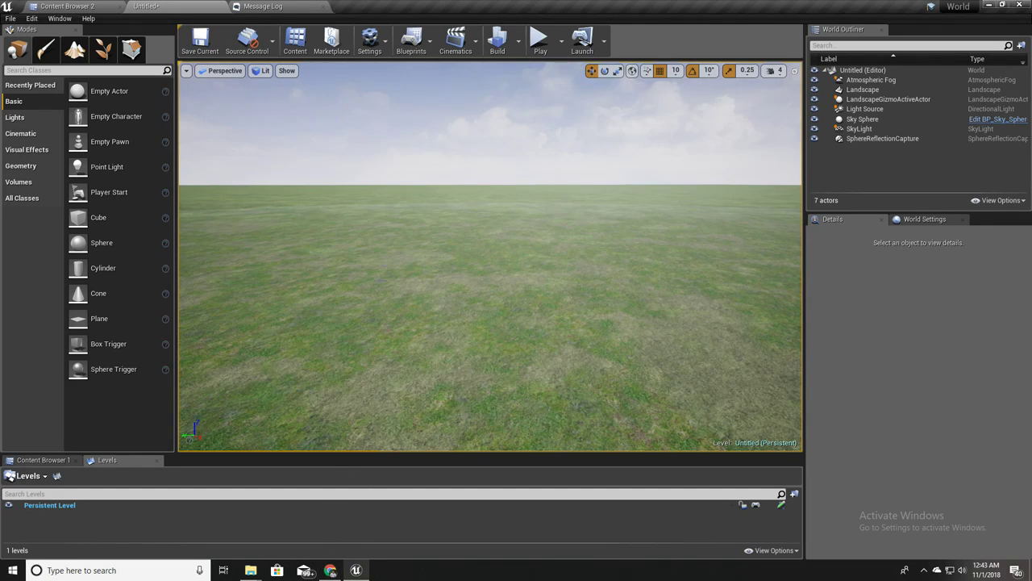
{"action": "left_click", "coordinate": [330, 570]}
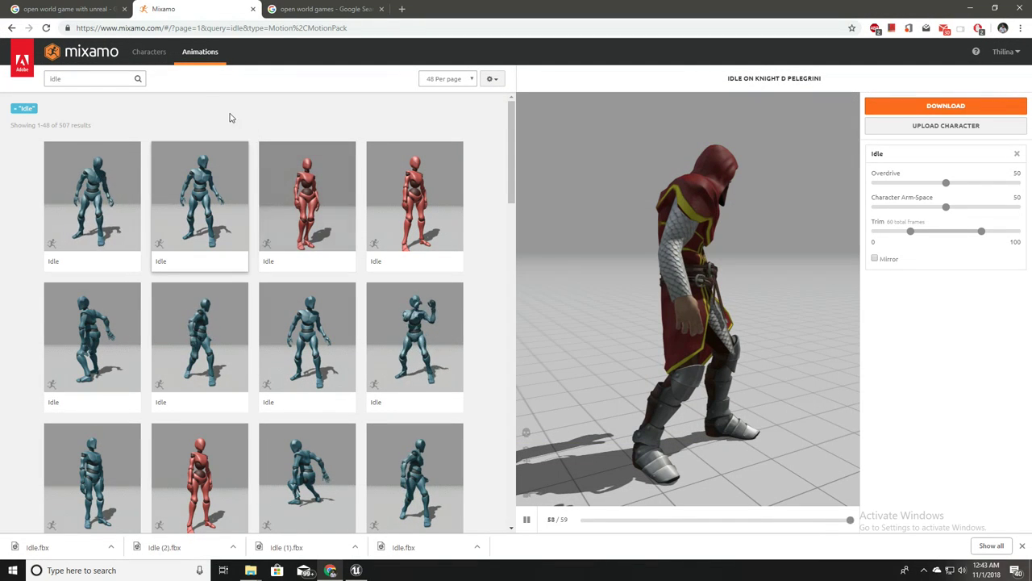
{"action": "left_click", "coordinate": [141, 53]}
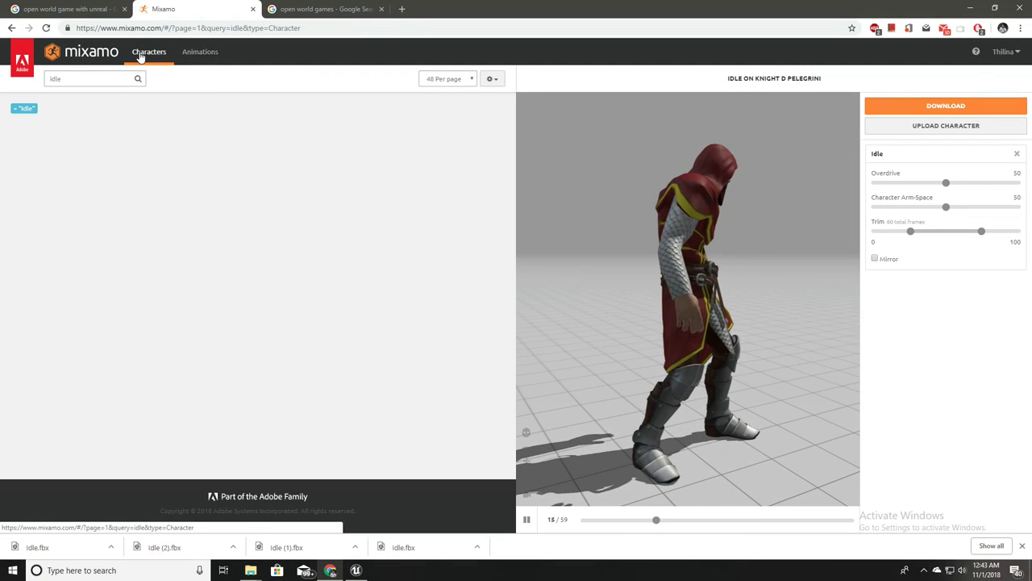
{"action": "double_click", "coordinate": [97, 78]}
{"action": "key", "text": "BackSpace"}
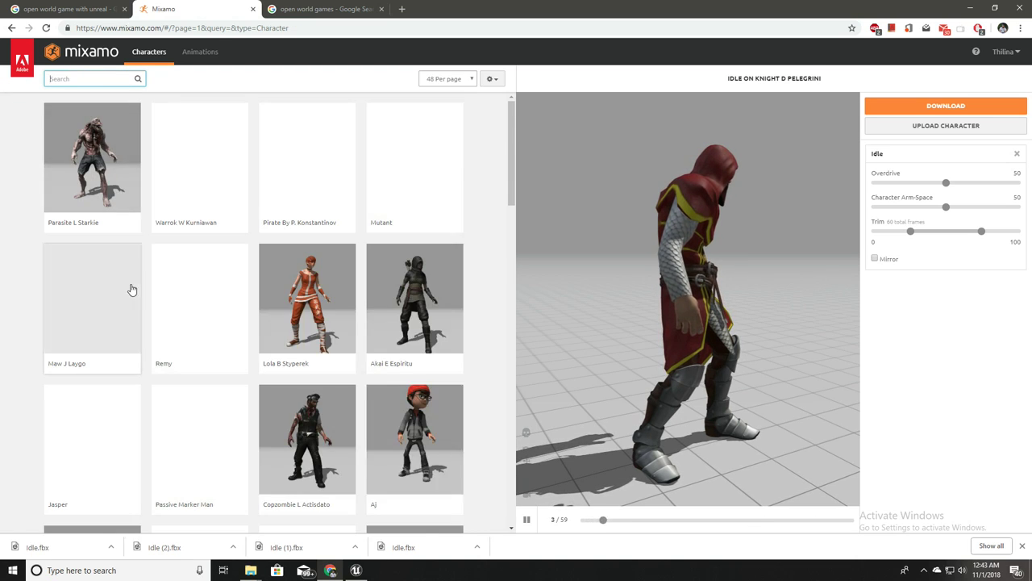
Find and select the Knight D Pelegrini character in the Mixamo character list
{"action": "scroll", "coordinate": [135, 289], "scroll_direction": "down", "scroll_amount": 10}
{"action": "scroll", "coordinate": [139, 286], "scroll_direction": "down", "scroll_amount": 4}
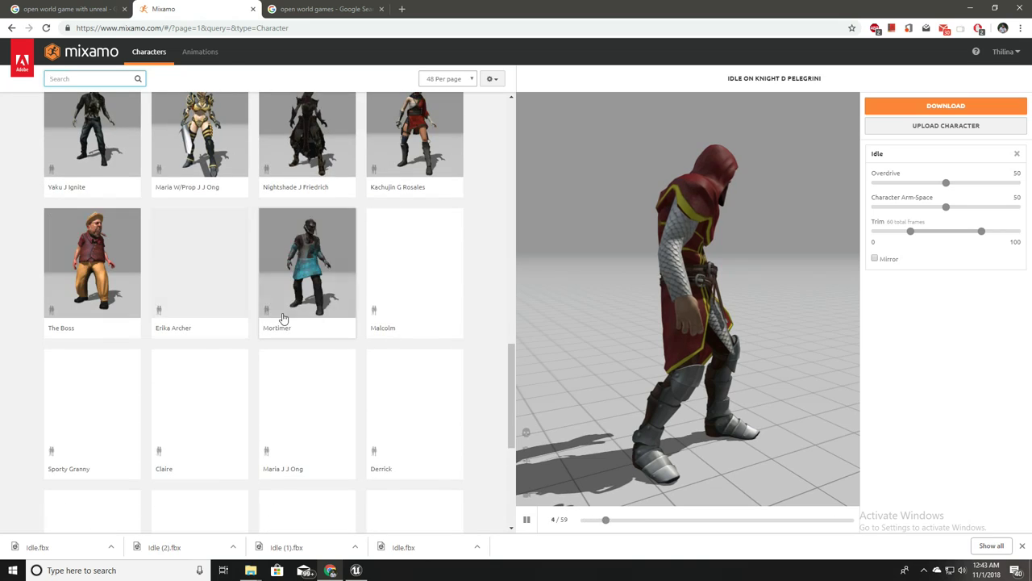
{"action": "scroll", "coordinate": [153, 307], "scroll_direction": "down", "scroll_amount": 5}
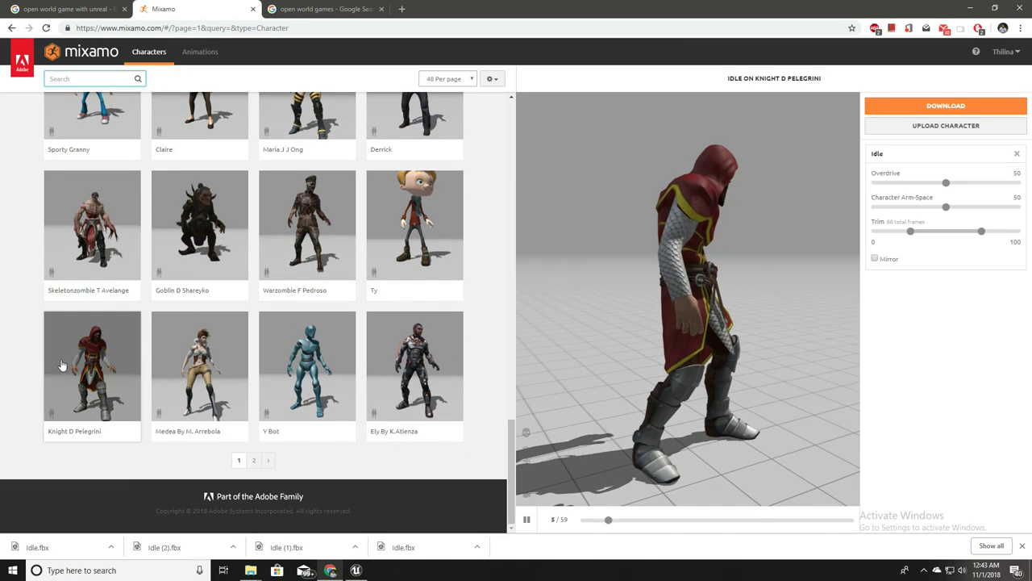
{"action": "left_click", "coordinate": [59, 359]}
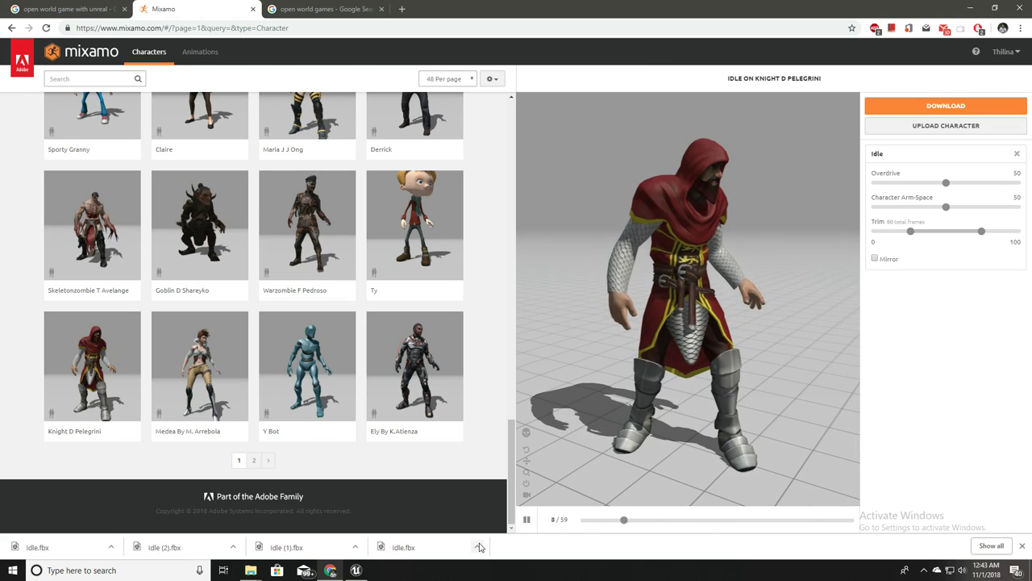
Download the knight character in FBX format with the skin option set to With Skin
{"action": "left_click", "coordinate": [923, 109]}
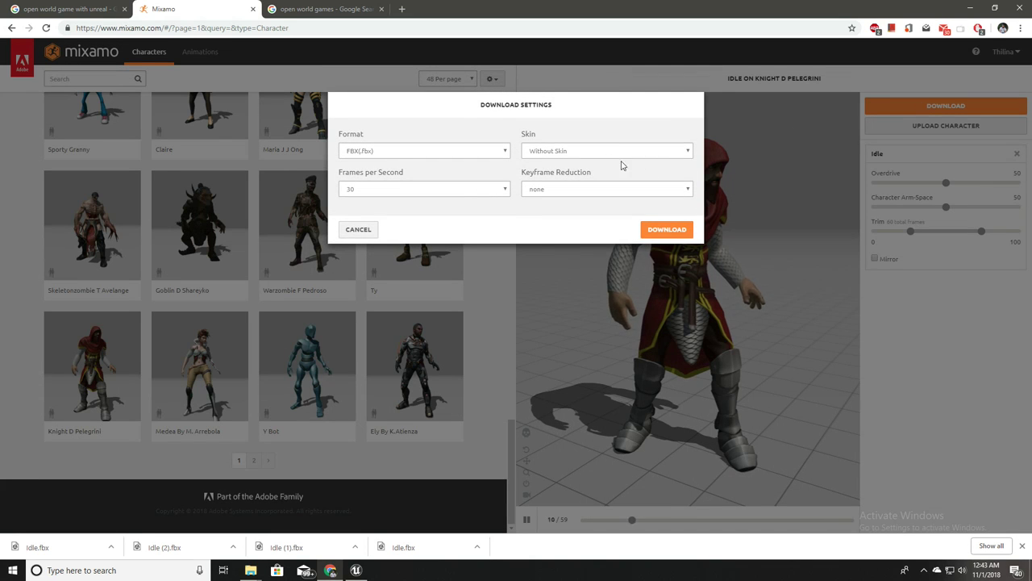
{"action": "left_click", "coordinate": [563, 153]}
{"action": "left_click", "coordinate": [555, 163]}
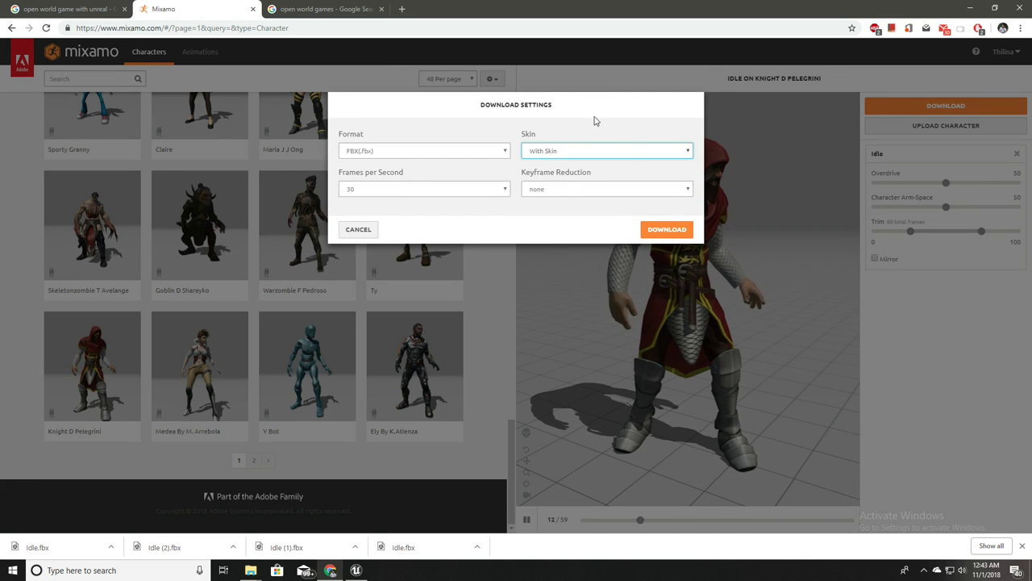
{"action": "left_click", "coordinate": [655, 230]}
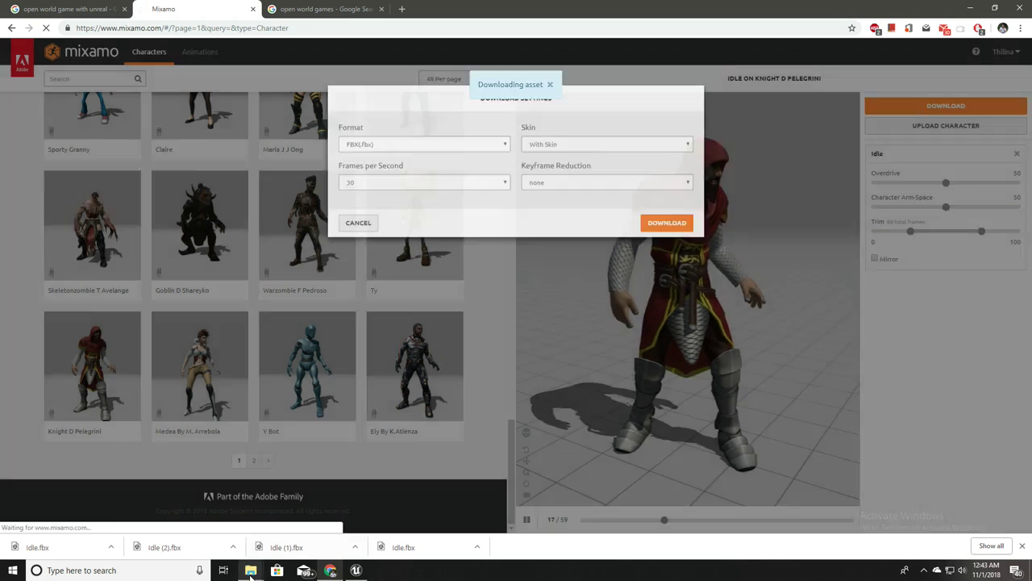
{"action": "left_click", "coordinate": [251, 571]}
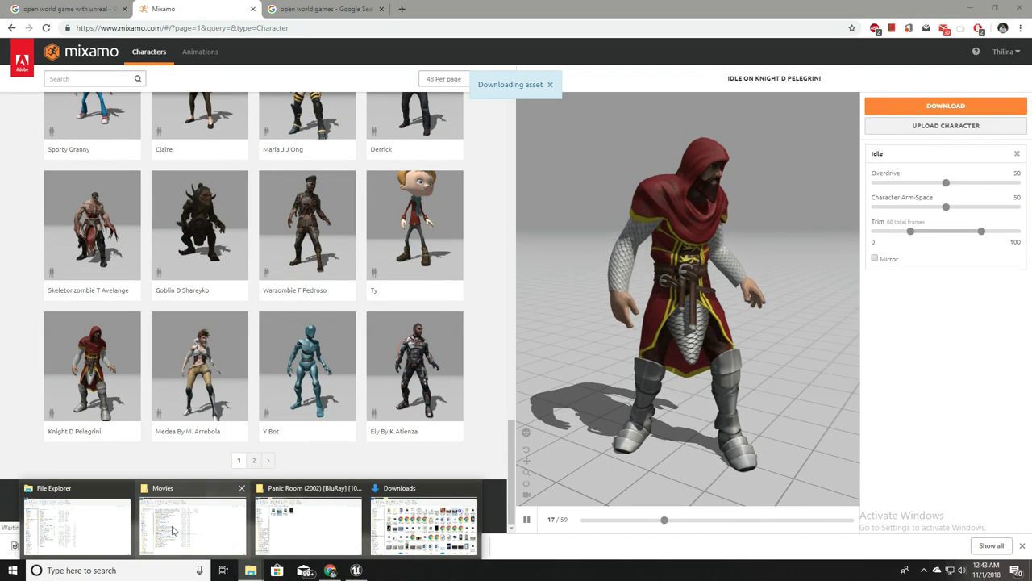
{"action": "left_click", "coordinate": [76, 524]}
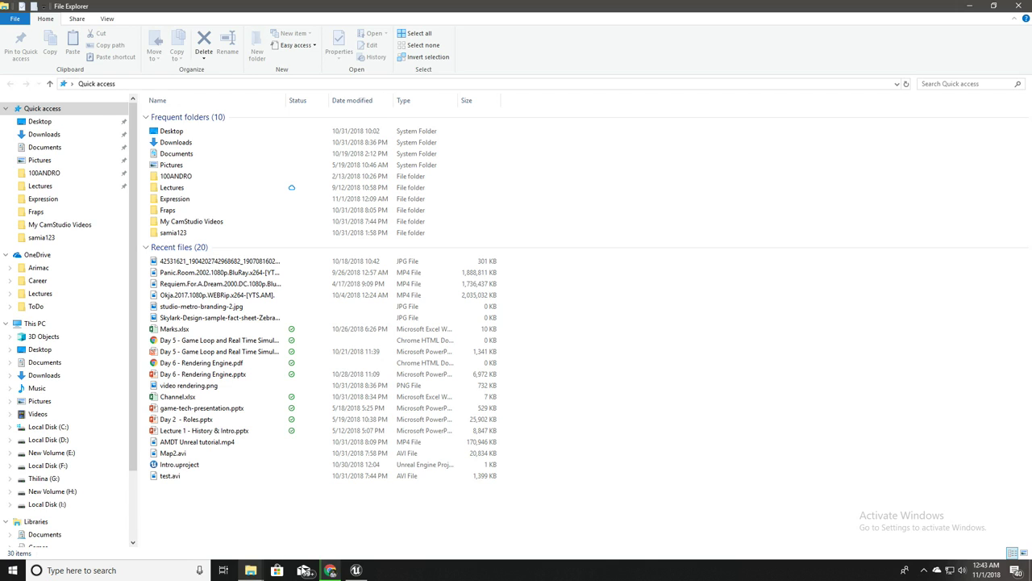
{"action": "left_click", "coordinate": [330, 570]}
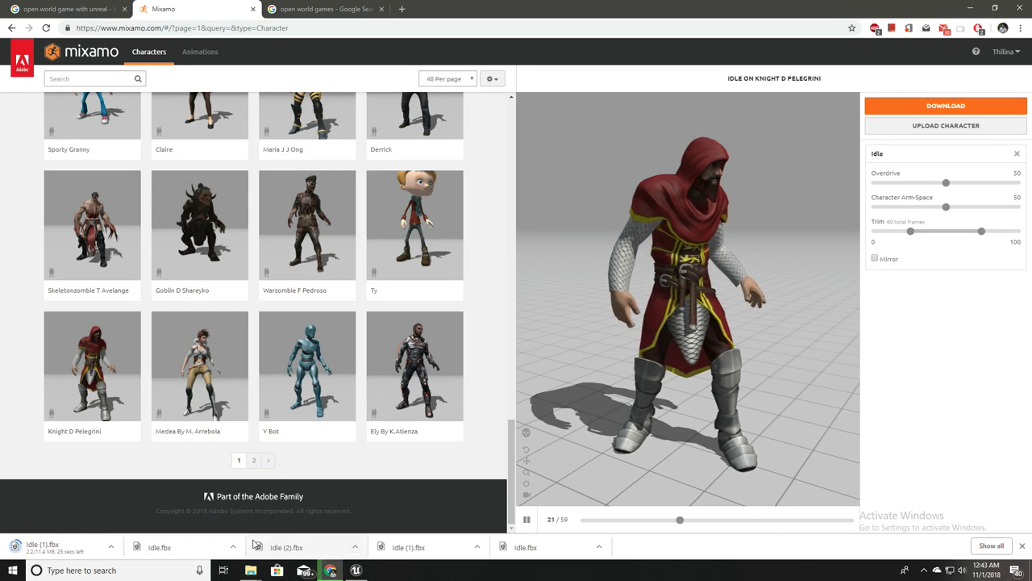
{"action": "left_click", "coordinate": [110, 548]}
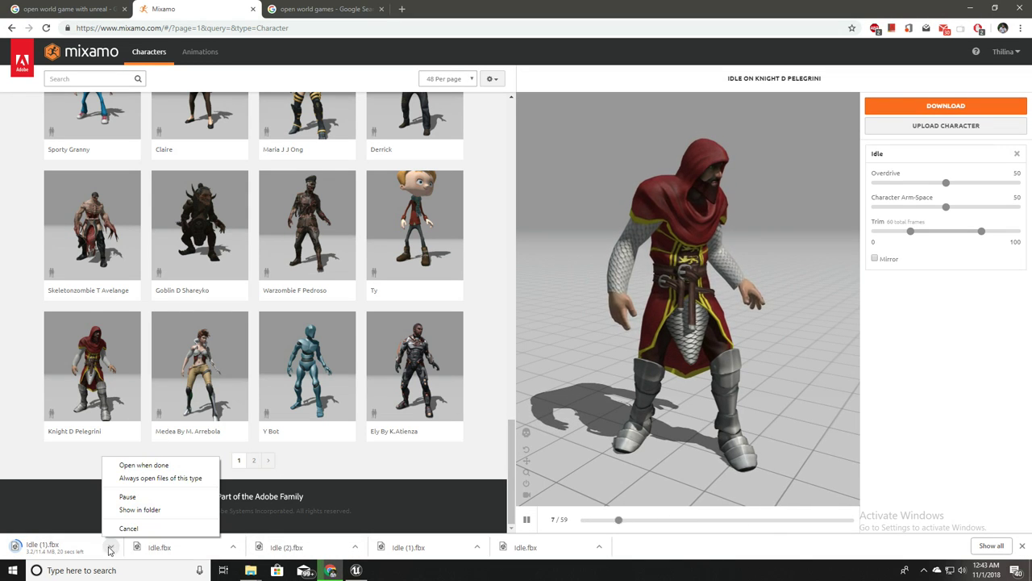
{"action": "left_click", "coordinate": [232, 548]}
{"action": "left_click", "coordinate": [232, 547]}
{"action": "left_click", "coordinate": [260, 513]}
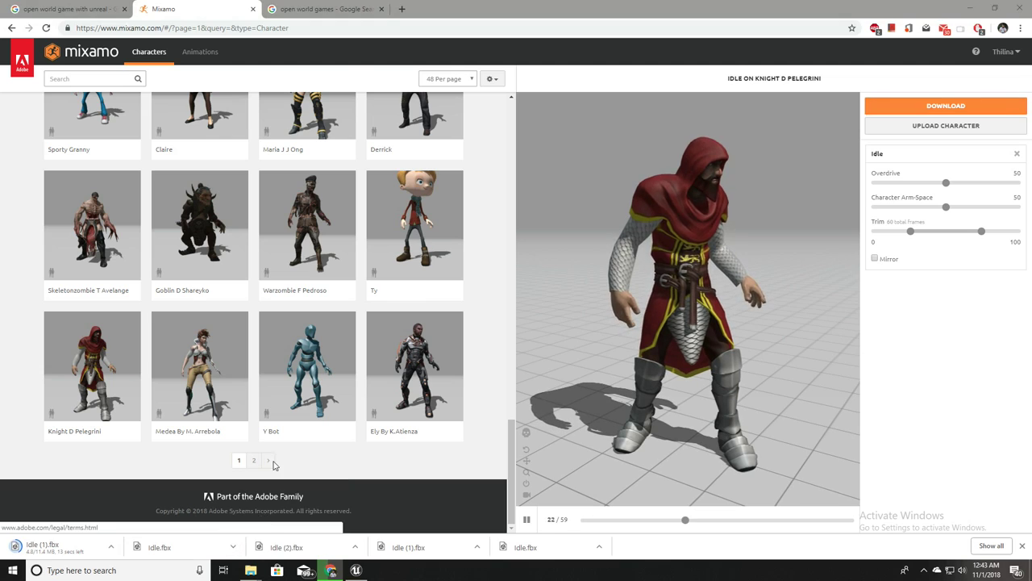
{"action": "scroll", "coordinate": [219, 325], "scroll_direction": "up", "scroll_amount": 4}
{"action": "right_click_drag", "start_coordinate": [219, 325], "coordinate": [220, 317]}
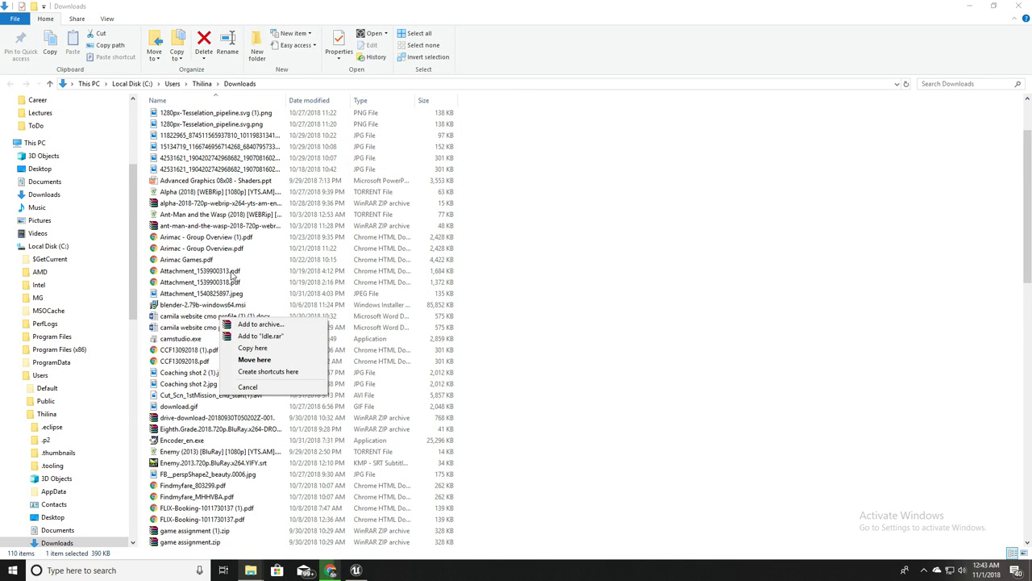
{"action": "left_click", "coordinate": [232, 275]}
{"action": "scroll", "coordinate": [232, 275], "scroll_direction": "down", "scroll_amount": 20}
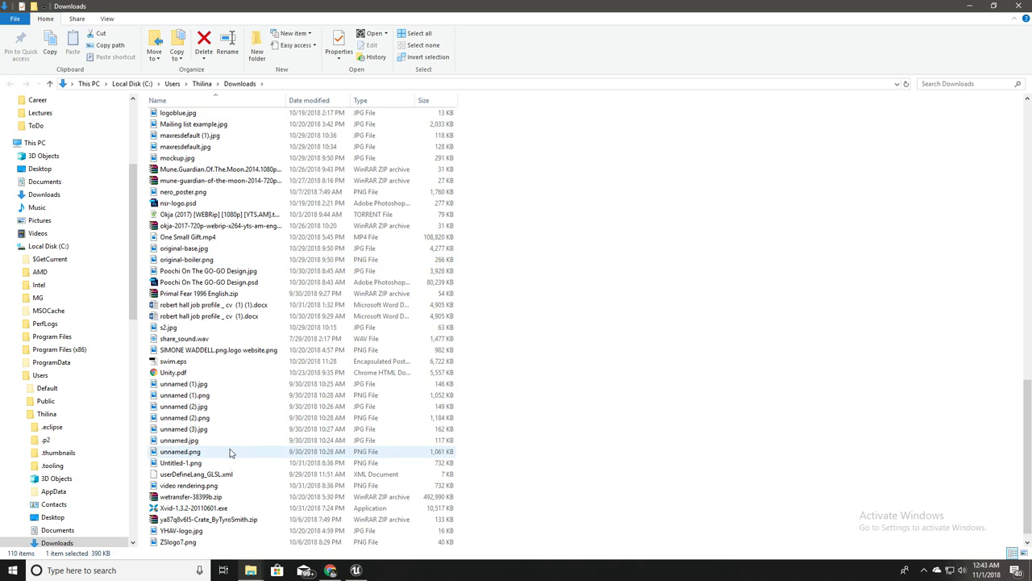
{"action": "key", "text": "alt+Tab"}
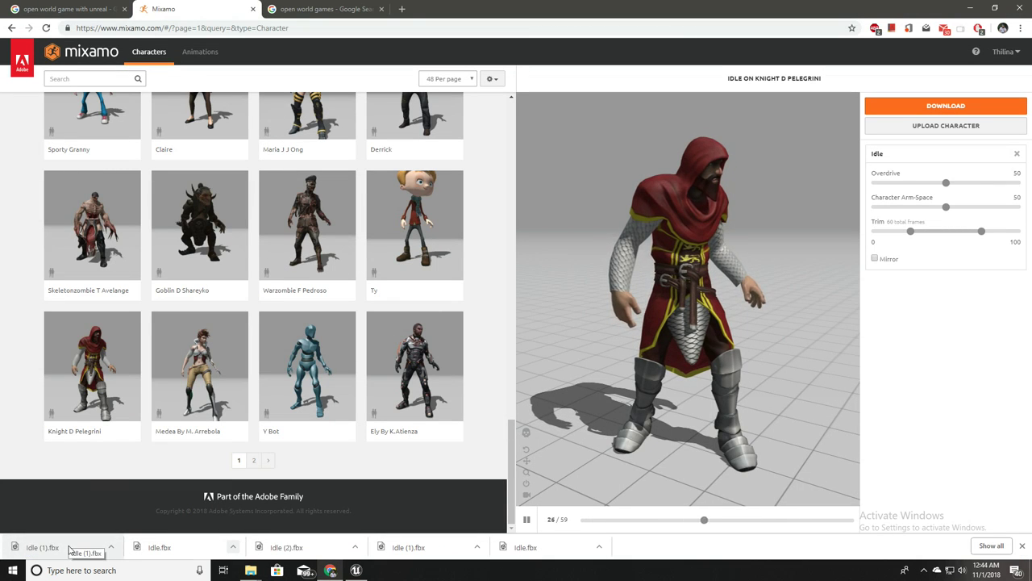
Show the newly downloaded Idle (1).fbx in the Downloads folder and rename it as Knight
{"action": "left_click", "coordinate": [112, 547]}
{"action": "left_click", "coordinate": [139, 509]}
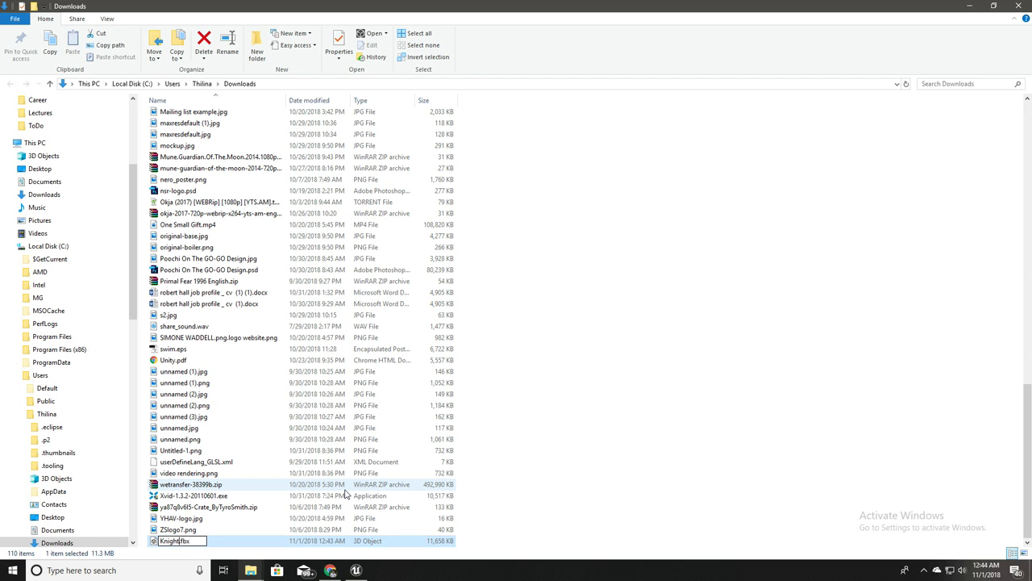
{"action": "key", "text": "Return"}
{"action": "key", "text": "Return"}
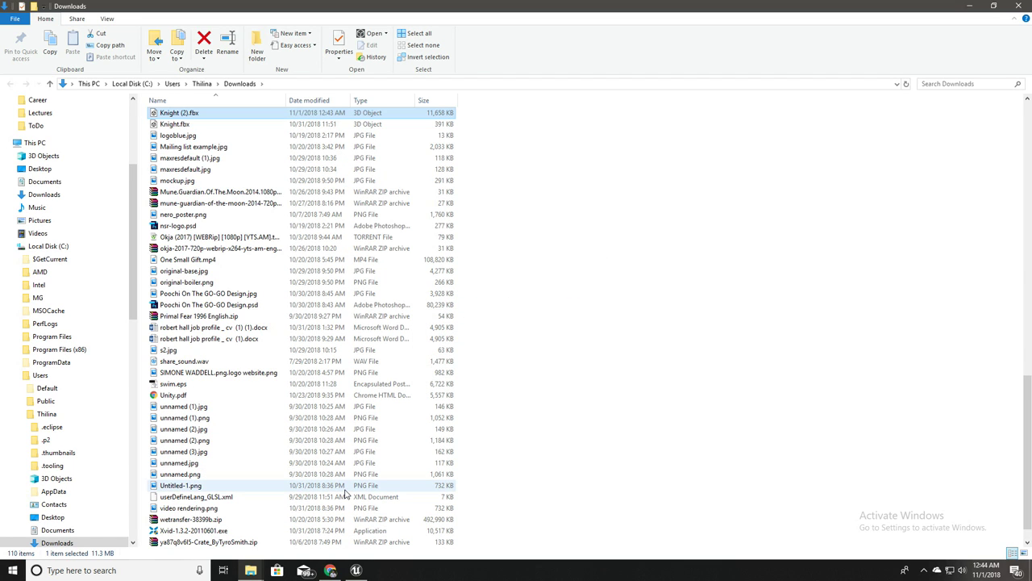
Delete the older Knight.fbx from the Downloads folder and rename the newly downloaded knight file as Knight.fbx
{"action": "key", "text": "Down"}
{"action": "key", "text": "Delete"}
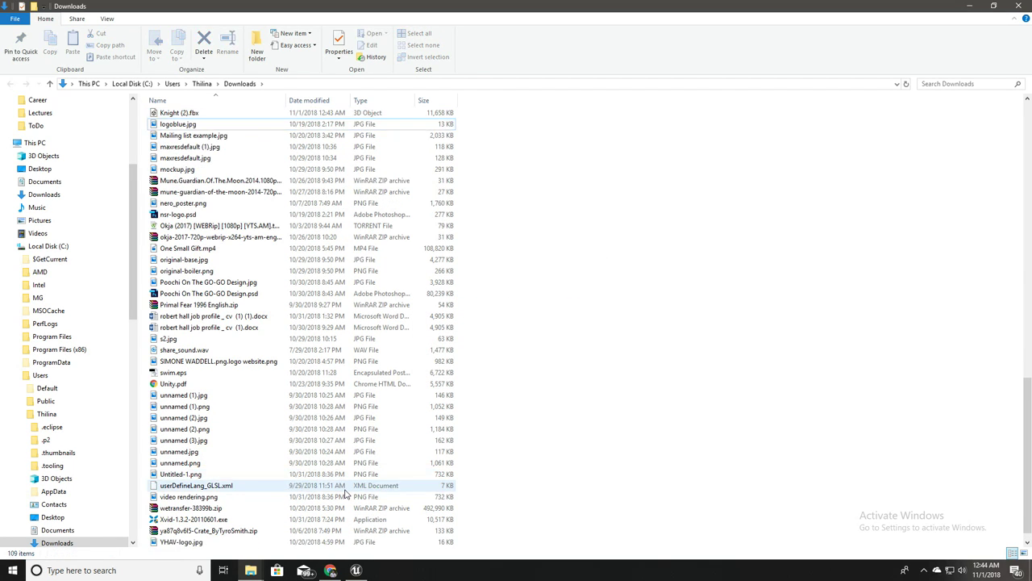
{"action": "key", "text": "Up"}
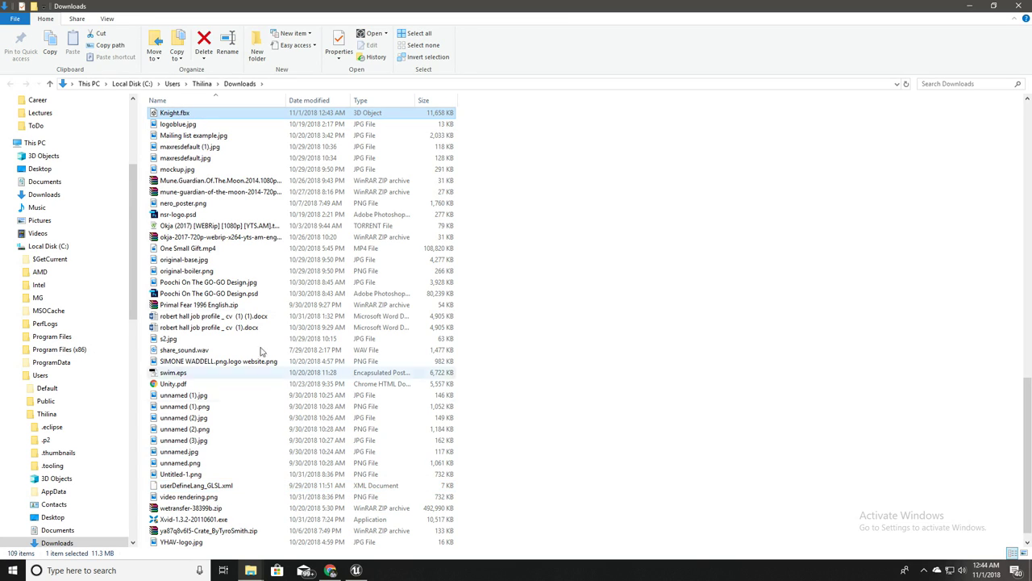
Switch to the Unreal Editor and create a folder named Character in the project's Content folder
{"action": "key", "text": "alt+Tab"}
{"action": "key", "text": "alt+Tab"}
{"action": "key", "text": "alt+Tab"}
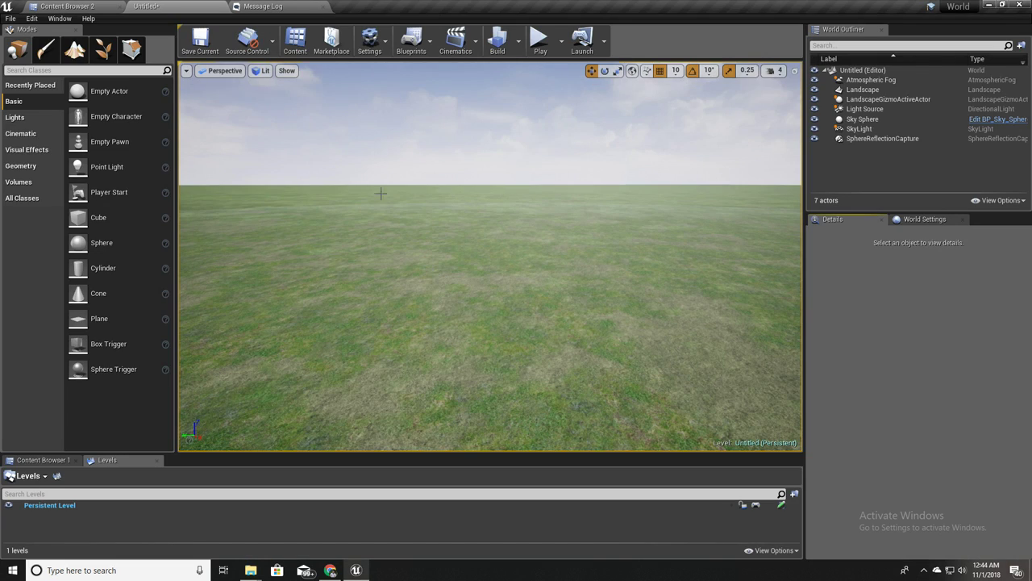
{"action": "left_click", "coordinate": [62, 5]}
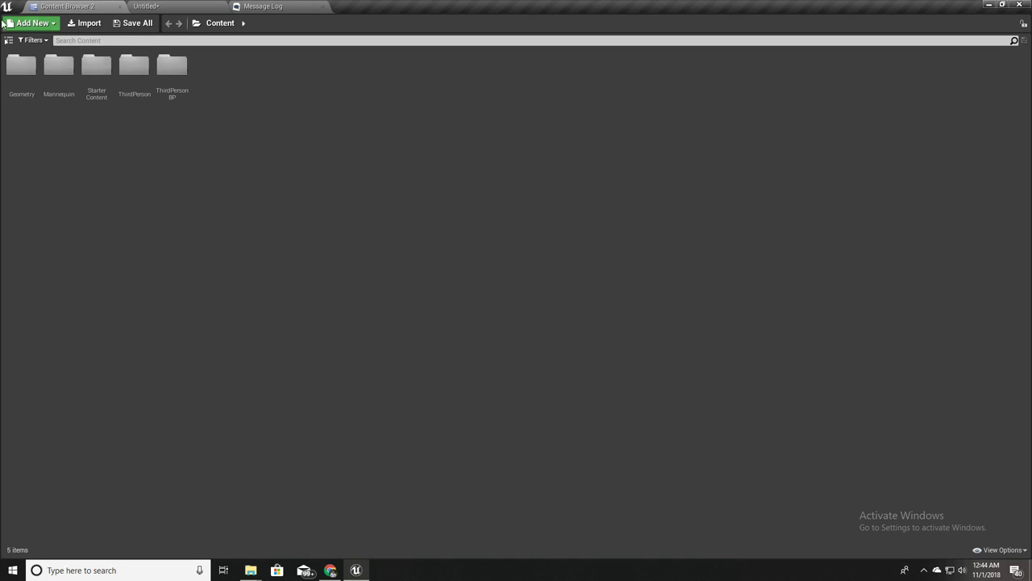
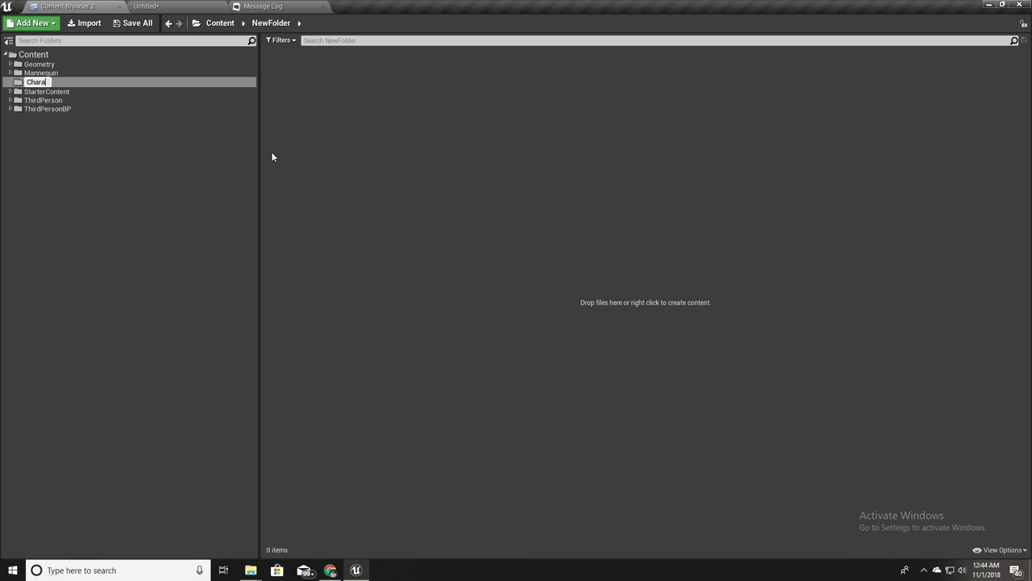
{"action": "key", "text": "Return"}
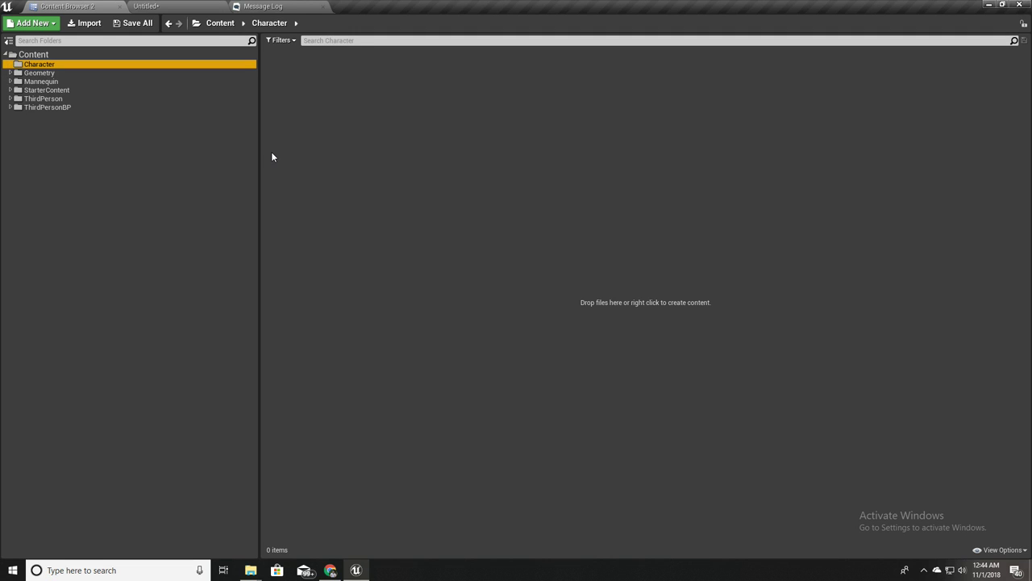
{"action": "right_click", "coordinate": [308, 77]}
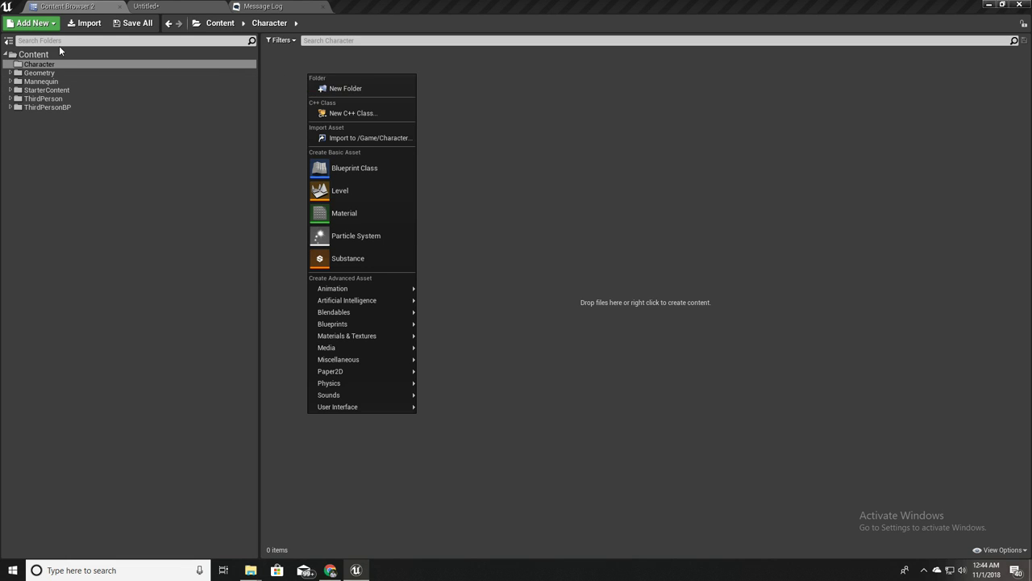
{"action": "left_click", "coordinate": [610, 136]}
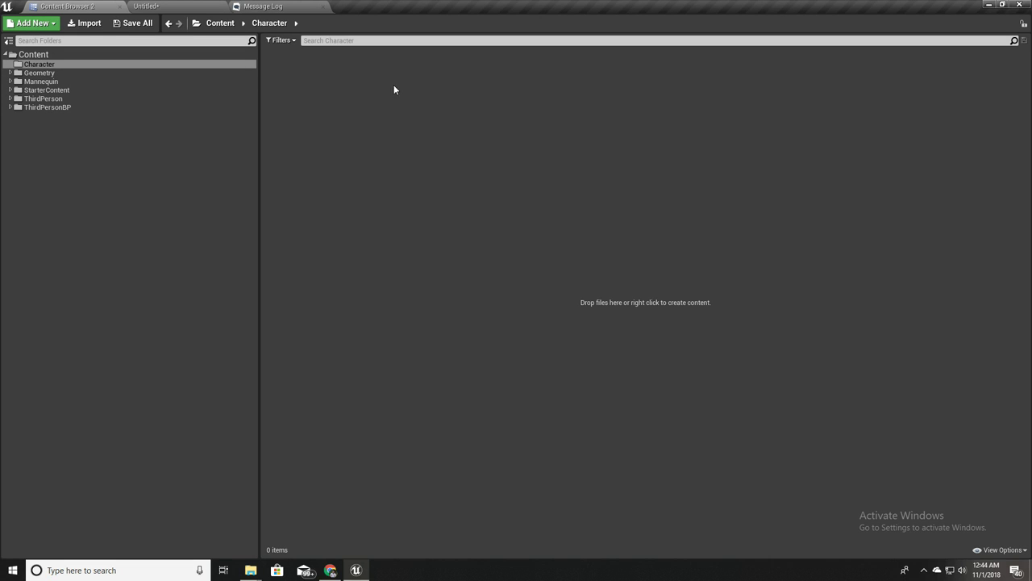
{"action": "right_click", "coordinate": [317, 83]}
{"action": "left_click", "coordinate": [291, 65]}
{"action": "right_click", "coordinate": [292, 64]}
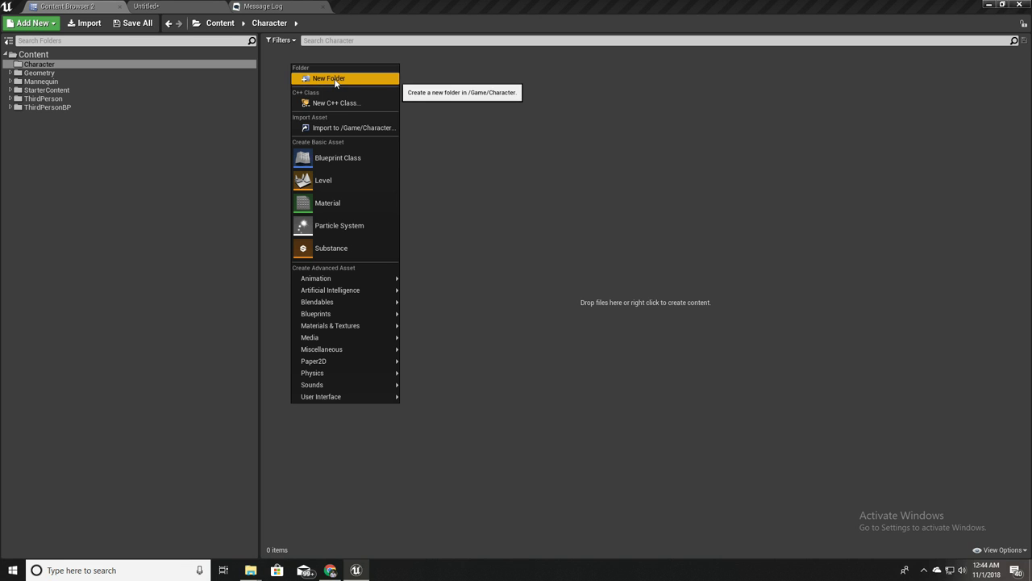
{"action": "left_click", "coordinate": [475, 109]}
{"action": "left_click", "coordinate": [149, 5]}
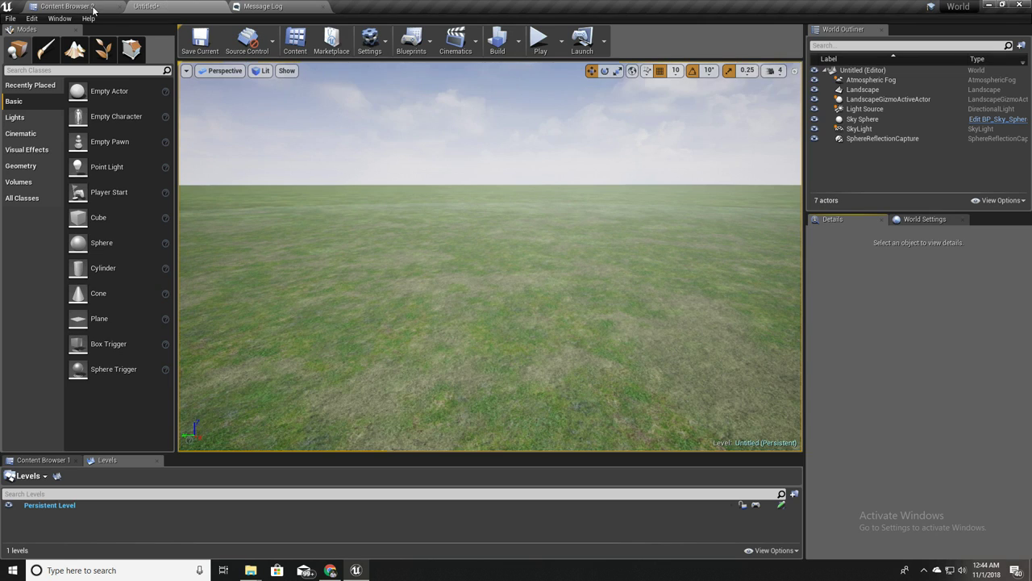
{"action": "left_click", "coordinate": [91, 7]}
Create a subfolder named Human inside the Character folder
{"action": "right_click", "coordinate": [326, 58]}
{"action": "left_click", "coordinate": [343, 70]}
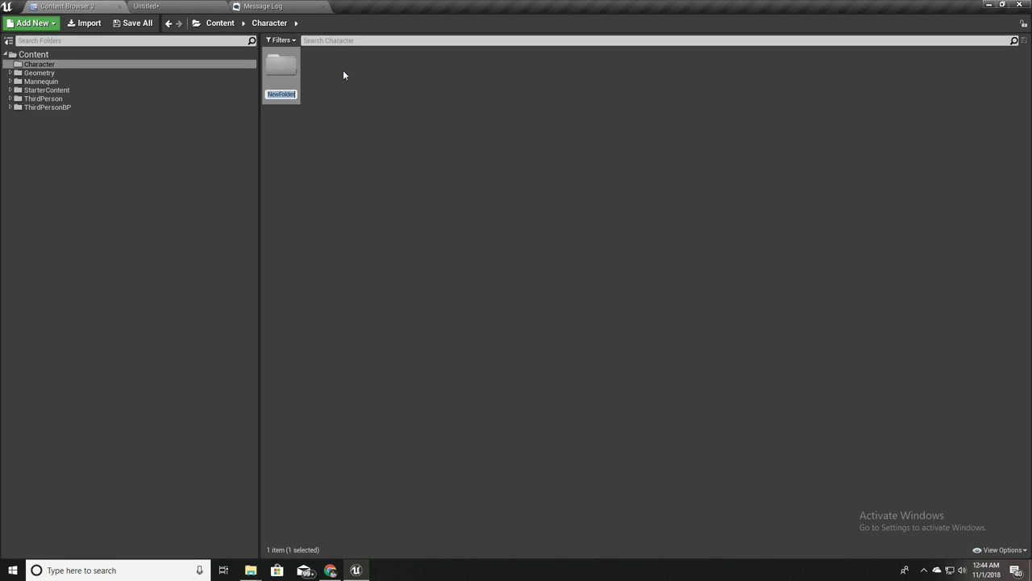
{"action": "type", "text": "Human"}
{"action": "key", "text": "Return"}
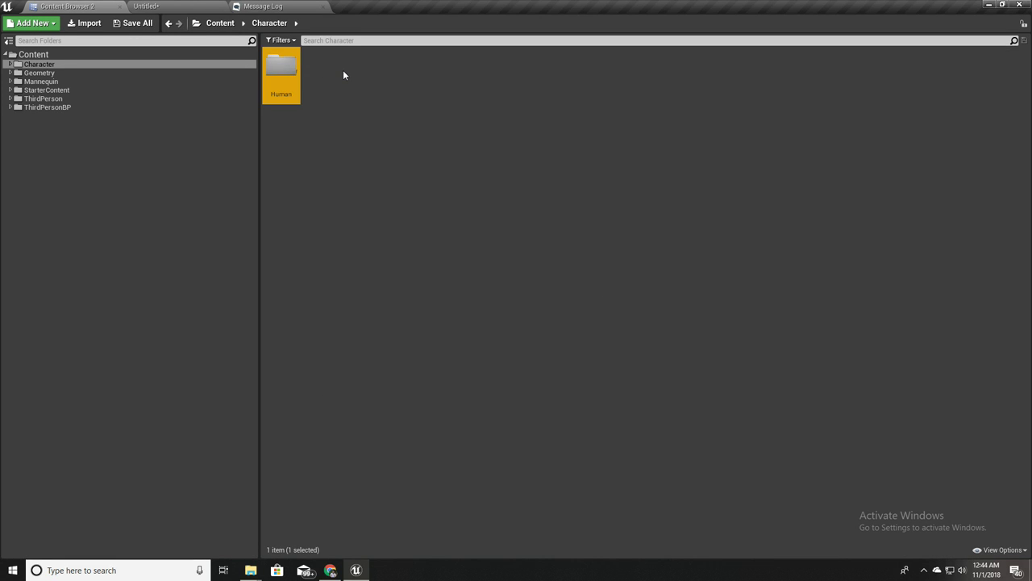
Create a Blueprint Class in the Human folder with Character as its parent class
{"action": "double_click", "coordinate": [281, 72]}
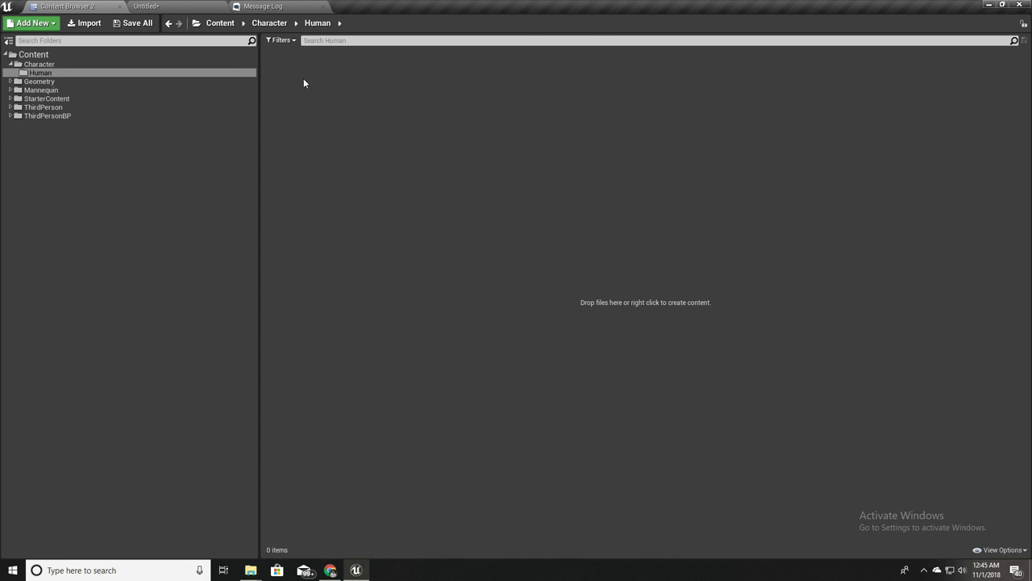
{"action": "left_click", "coordinate": [153, 4]}
{"action": "left_click", "coordinate": [81, 6]}
{"action": "right_click", "coordinate": [390, 105]}
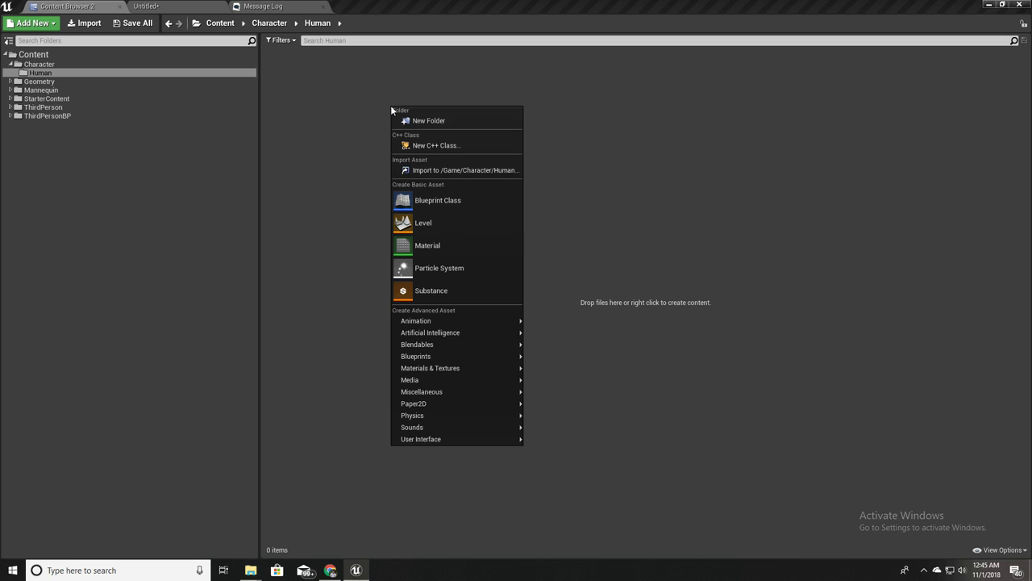
{"action": "left_click", "coordinate": [433, 200]}
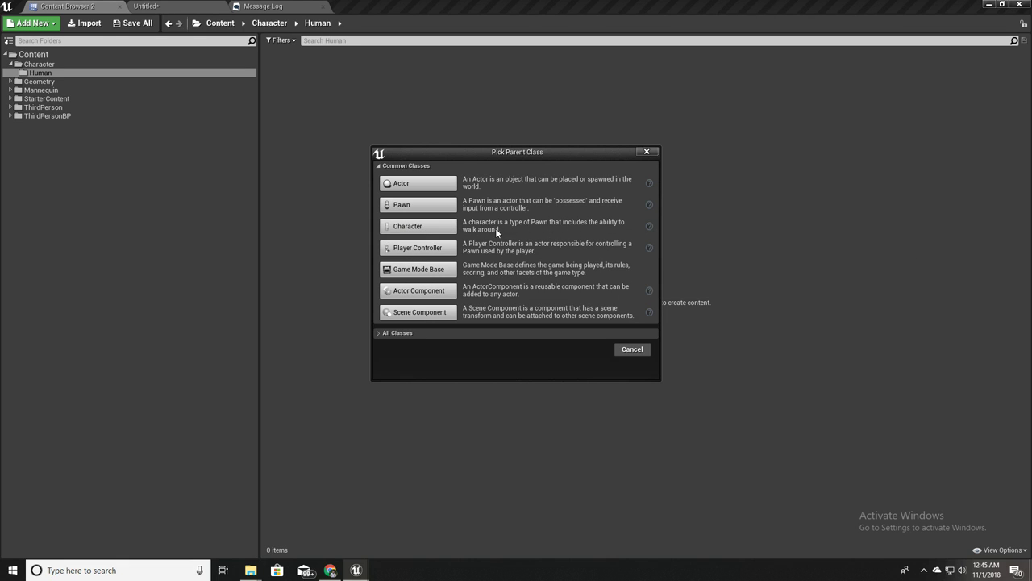
{"action": "left_click", "coordinate": [399, 228]}
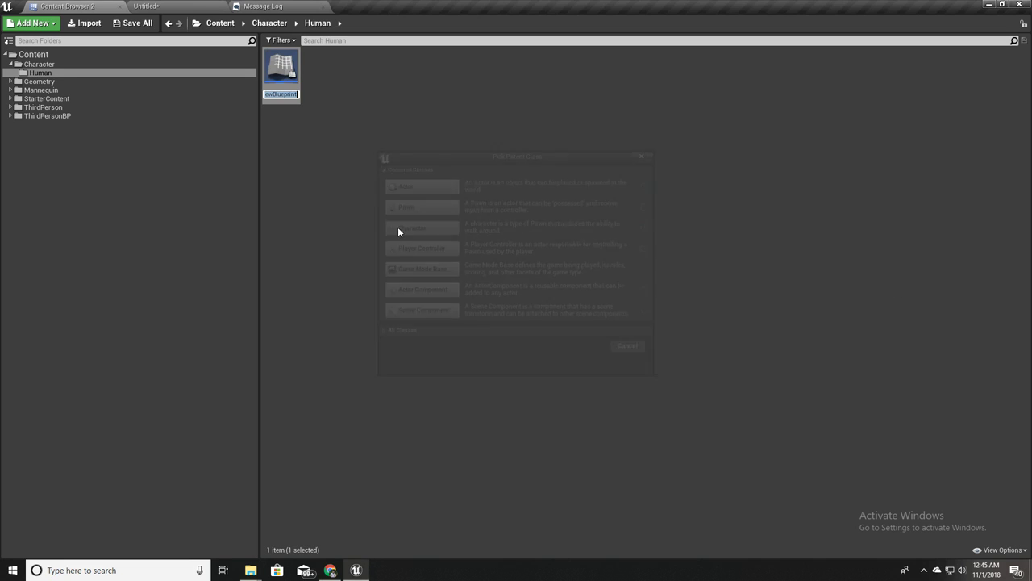
Name the new character blueprint Ch_Human and open it for editing in the Blueprint editor
{"action": "type", "text": "CH"}
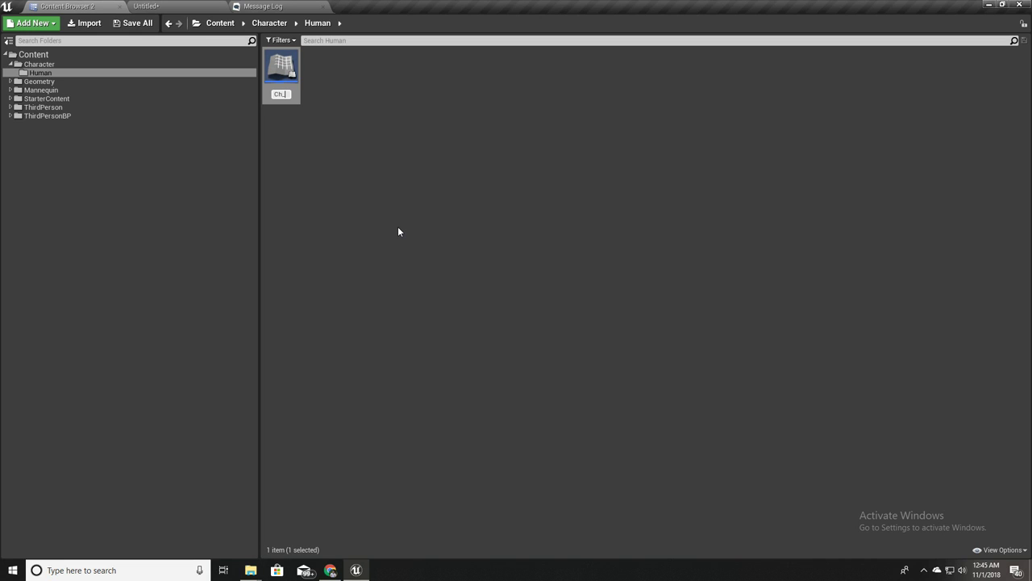
{"action": "type", "text": "_Hum,"}
{"action": "key", "text": "BackSpace"}
{"action": "type", "text": "an"}
{"action": "key", "text": "Return"}
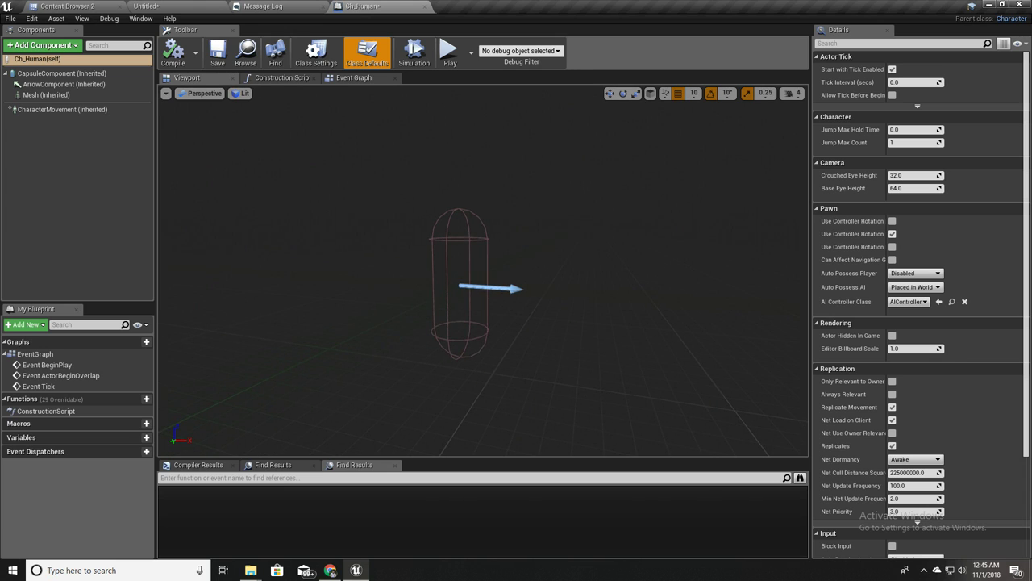
{"action": "mouse_move", "coordinate": [482, 270]}
{"action": "right_mouse_down"}
{"action": "mouse_move", "coordinate": [541, 335]}
{"action": "mouse_move", "coordinate": [550, 323]}
{"action": "mouse_move", "coordinate": [535, 295]}
{"action": "mouse_move", "coordinate": [496, 280]}
{"action": "right_mouse_up"}
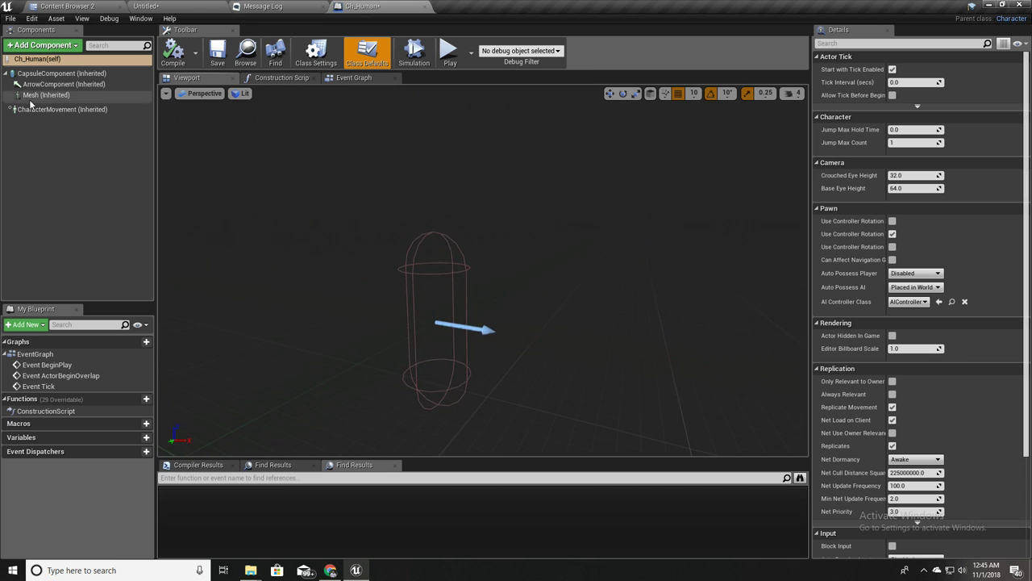
Select the inherited Mesh component of the Ch_Human blueprint
{"action": "left_click", "coordinate": [46, 96]}
{"action": "right_click_drag", "start_coordinate": [389, 298], "coordinate": [488, 297]}
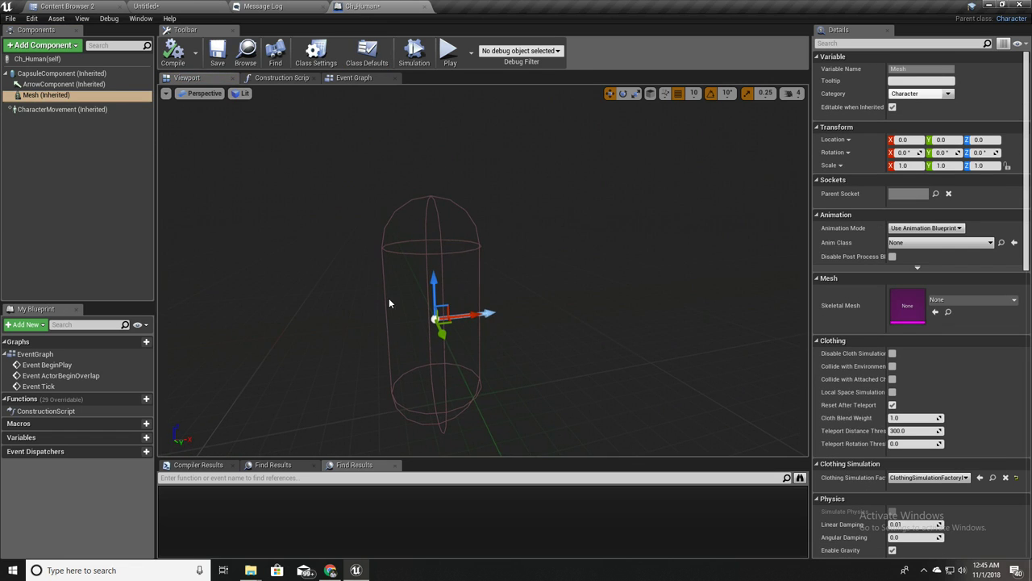
Create a folder named Knight inside the Character folder and open it
{"action": "left_click", "coordinate": [167, 6]}
{"action": "left_click", "coordinate": [79, 5]}
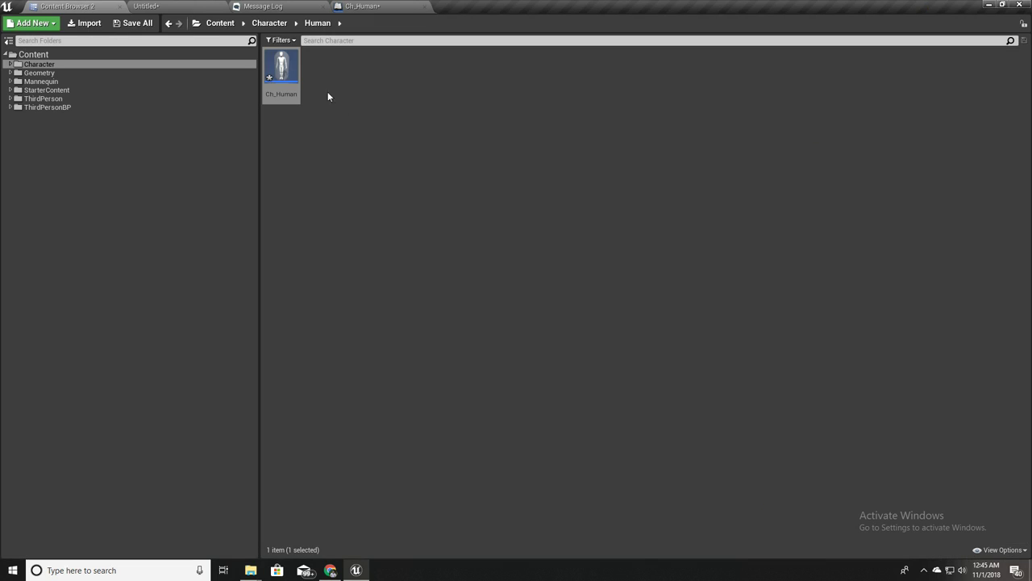
{"action": "left_click", "coordinate": [40, 65]}
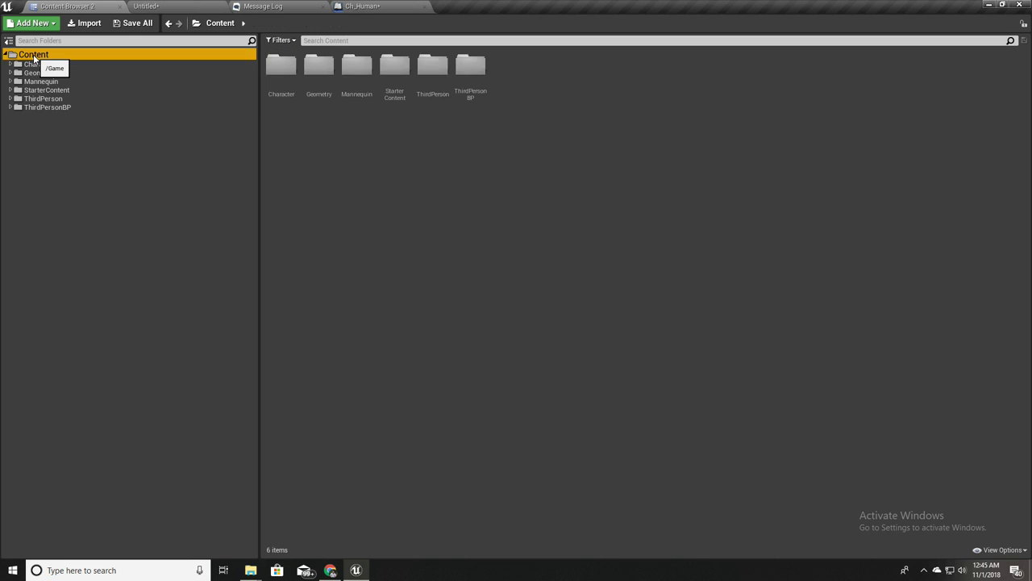
{"action": "right_click", "coordinate": [314, 123]}
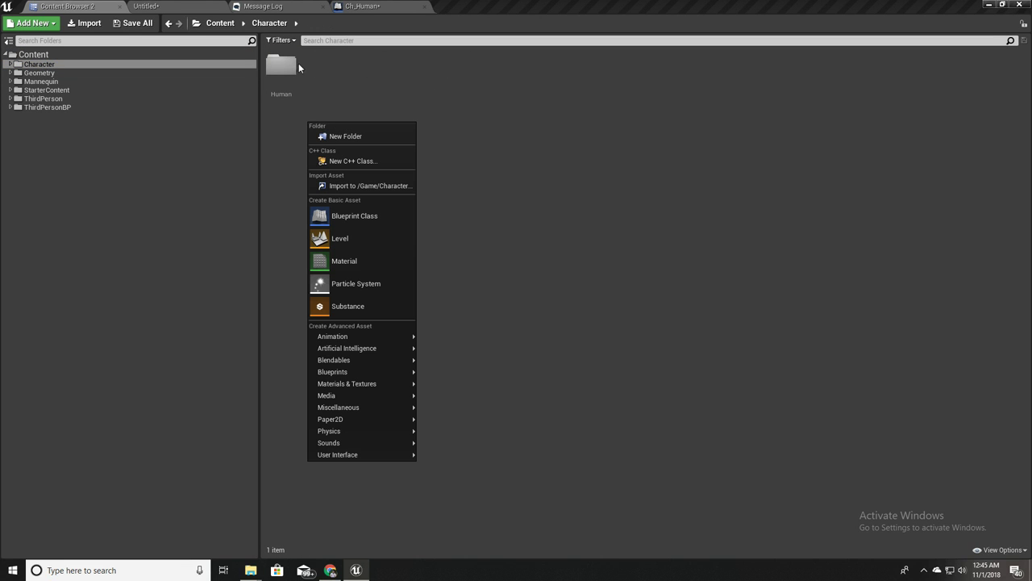
{"action": "left_click", "coordinate": [343, 138]}
{"action": "type", "text": "Knight"}
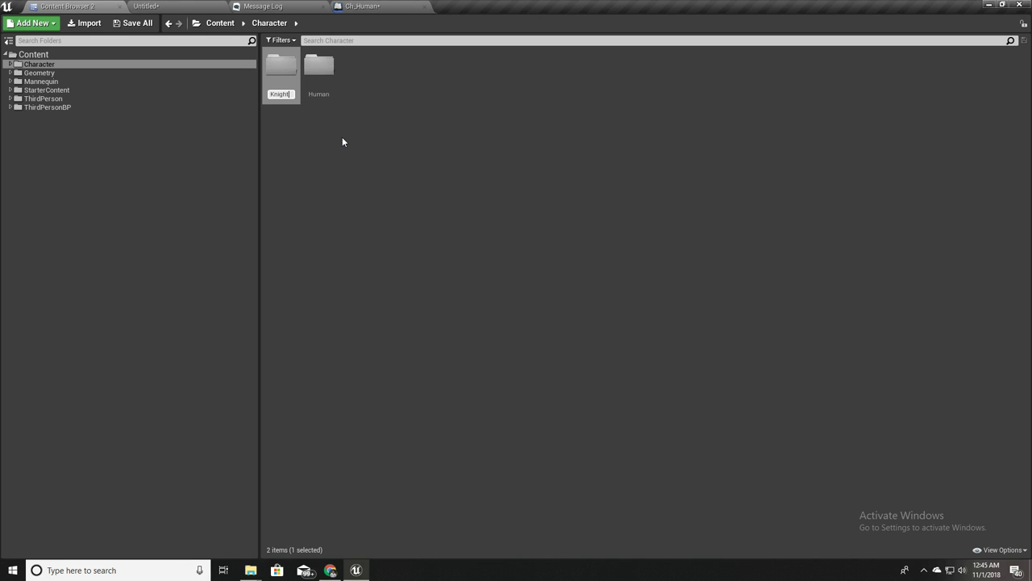
{"action": "key", "text": "Return"}
{"action": "key", "text": "Return"}
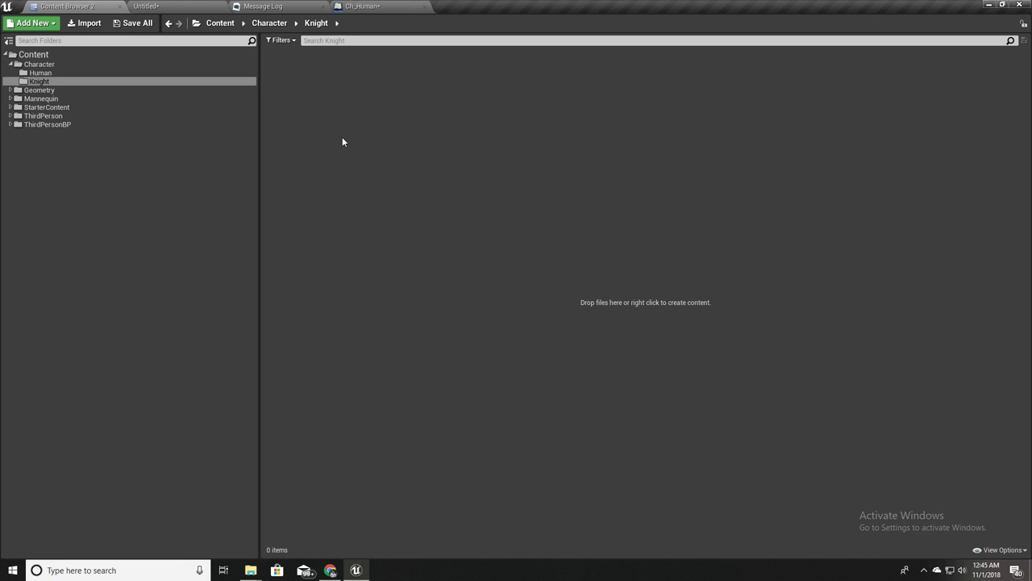
Bring Knight.fbx from the Downloads folder in File Explorer into the Knight folder of the Unreal project
{"action": "key", "text": "alt+Tab"}
{"action": "key", "text": "alt+Tab"}
{"action": "key", "text": "alt+Tab"}
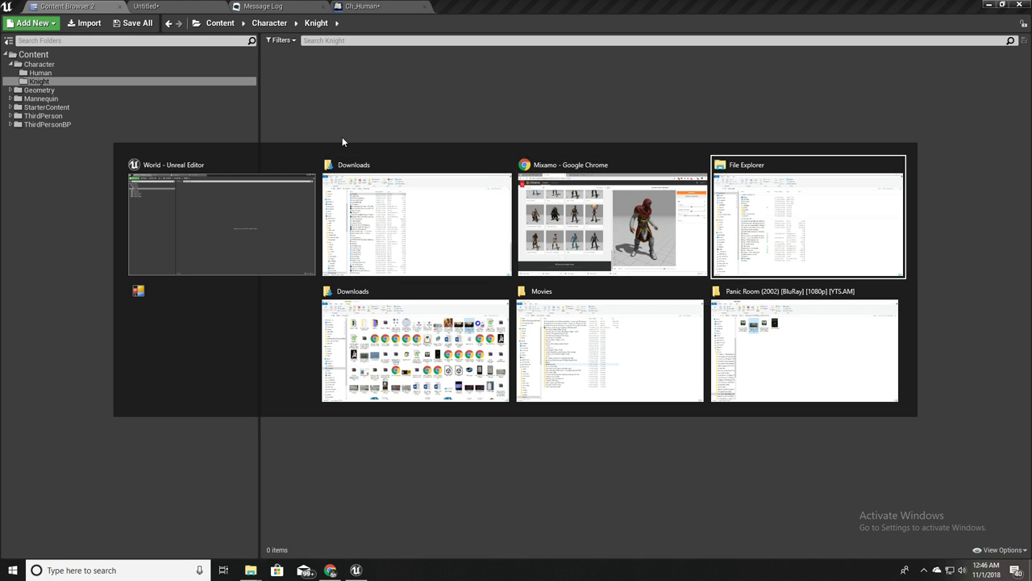
{"action": "key", "text": "alt+Tab"}
{"action": "key", "text": "alt+Tab"}
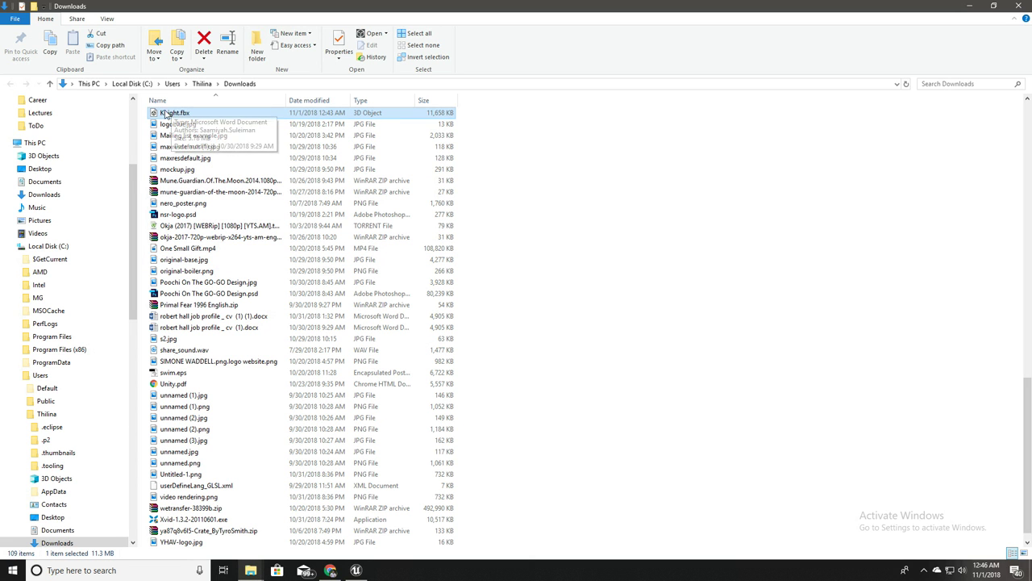
{"action": "left_click_drag", "start_coordinate": [166, 115], "coordinate": [698, 194]}
{"action": "key", "text": "alt+Tab"}
{"action": "key", "text": "alt+Tab"}
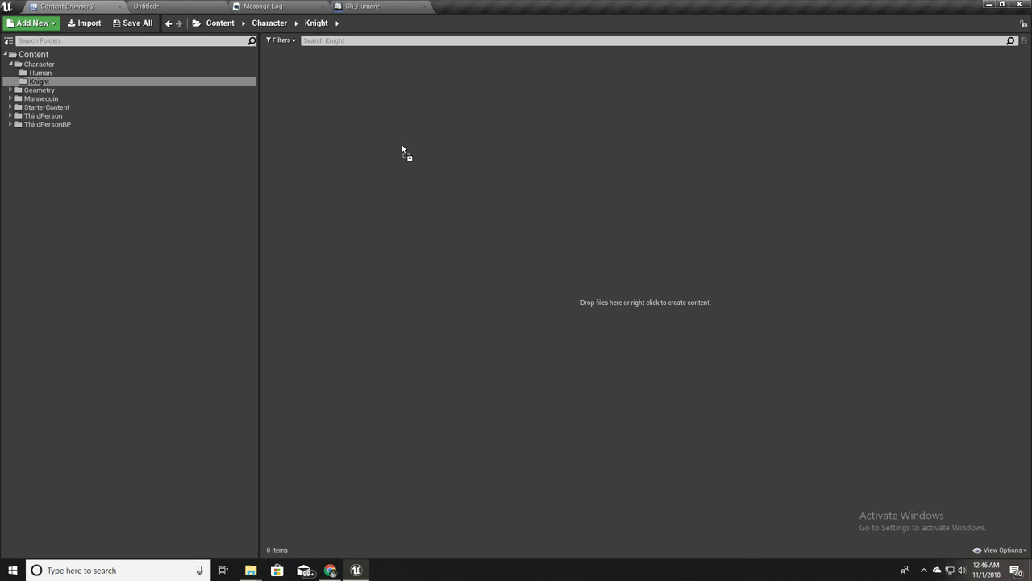
{"action": "left_click_drag", "start_coordinate": [403, 149], "coordinate": [403, 149]}
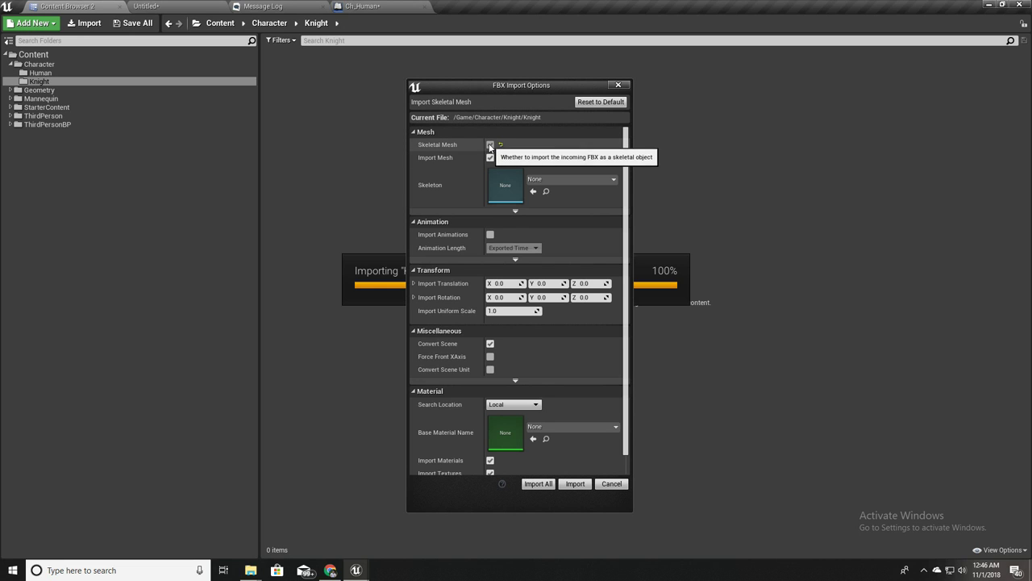
Import the FBX as a skeletal mesh with Skeletal Mesh and Import Mesh enabled and no existing skeleton assigned
{"action": "left_click", "coordinate": [490, 145]}
{"action": "left_click", "coordinate": [490, 145]}
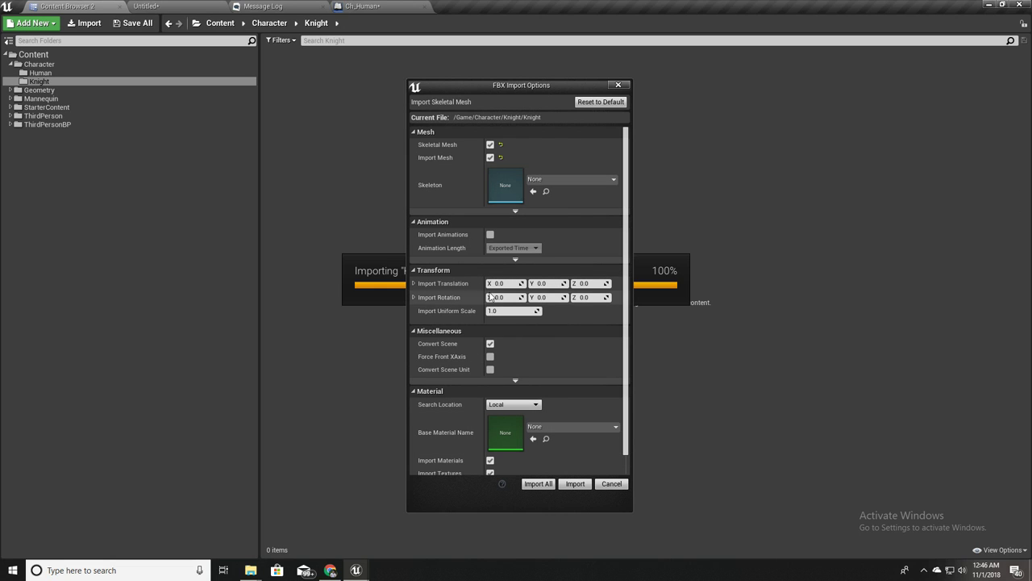
{"action": "left_click", "coordinate": [575, 484]}
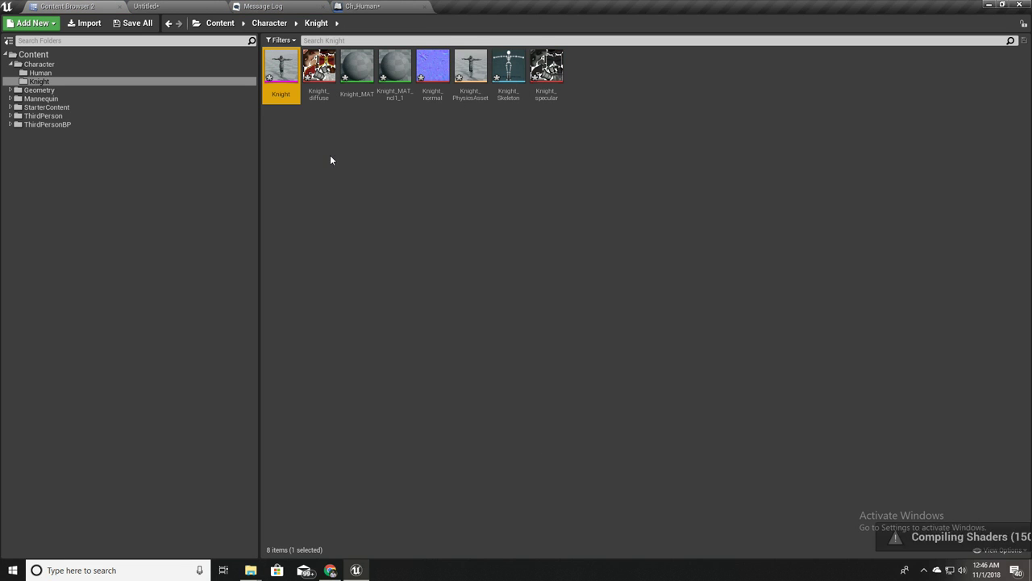
Open the imported Knight skeletal mesh, inspect the model up close, and close its editor
{"action": "double_click", "coordinate": [279, 69]}
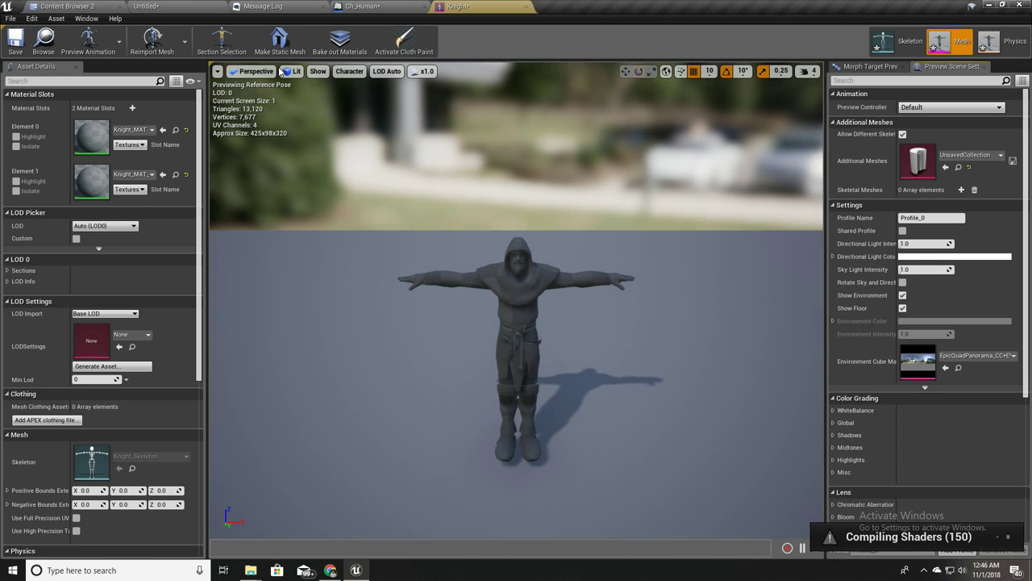
{"action": "right_click_drag", "start_coordinate": [476, 330], "coordinate": [524, 343]}
{"action": "scroll", "coordinate": [476, 330], "scroll_direction": "up", "scroll_amount": 2}
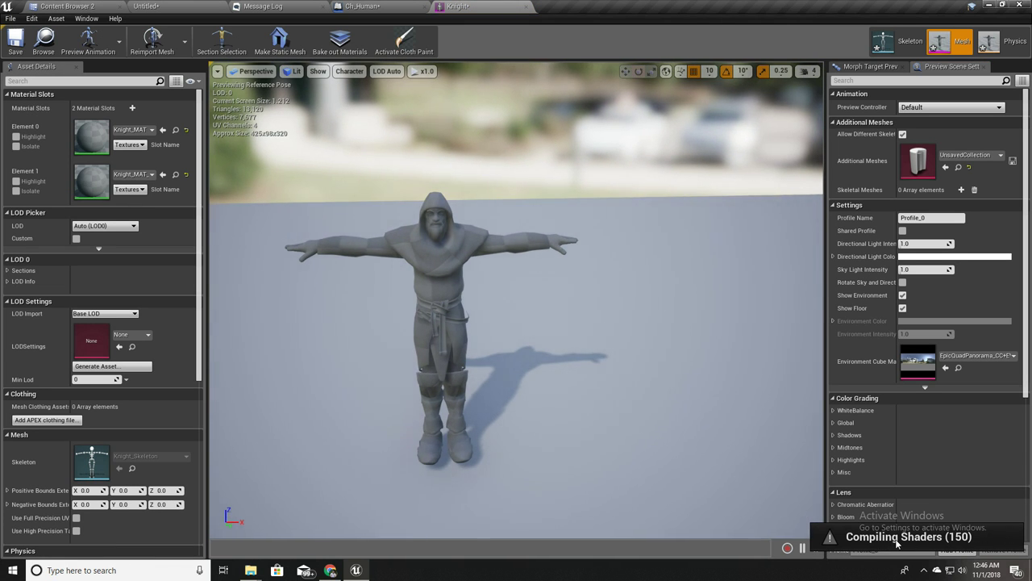
{"action": "right_click_drag", "start_coordinate": [582, 384], "coordinate": [545, 299]}
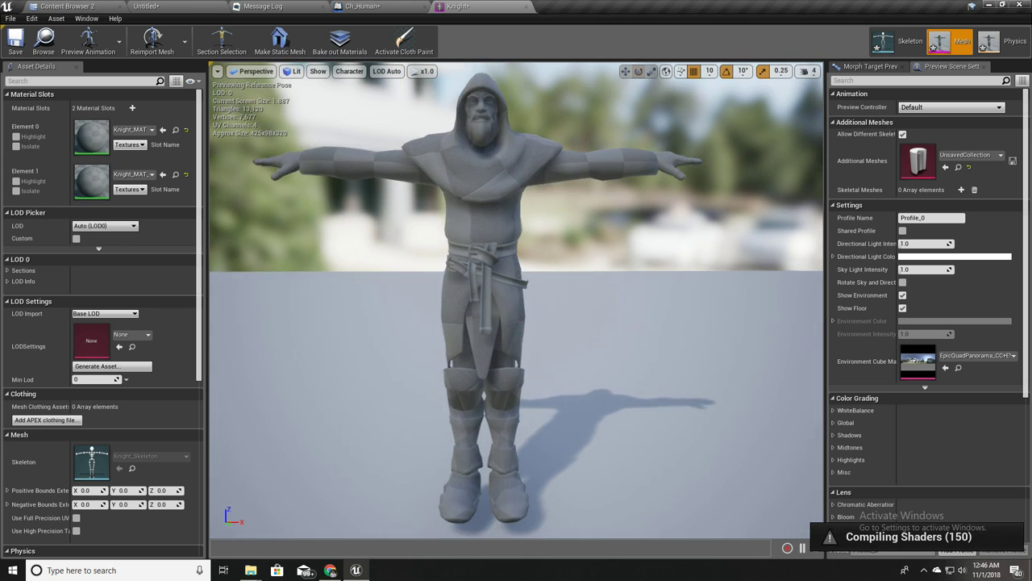
{"action": "left_click", "coordinate": [530, 5]}
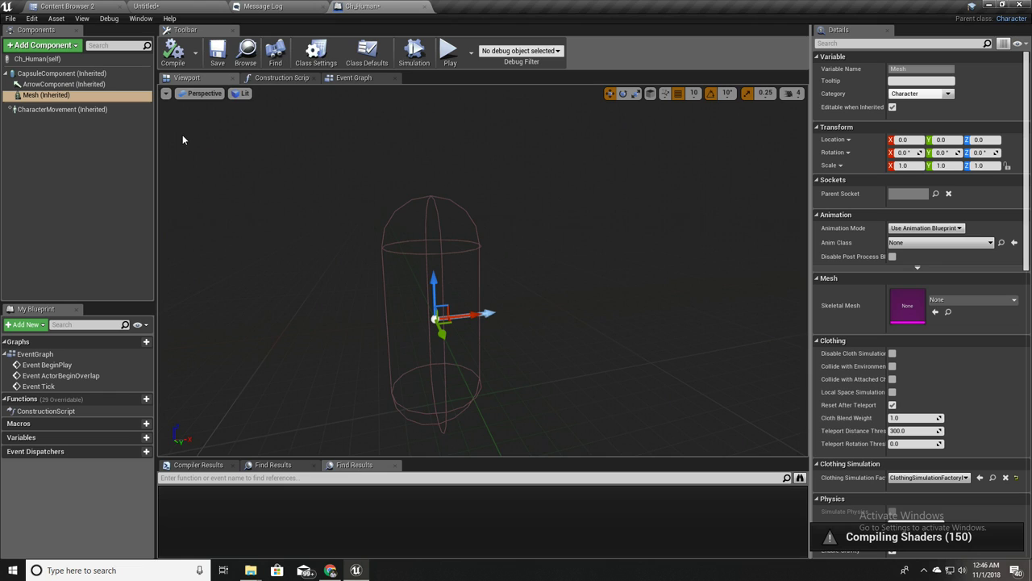
Assign the Knight skeletal mesh to the Mesh component of Ch_Human
{"action": "left_click", "coordinate": [966, 302]}
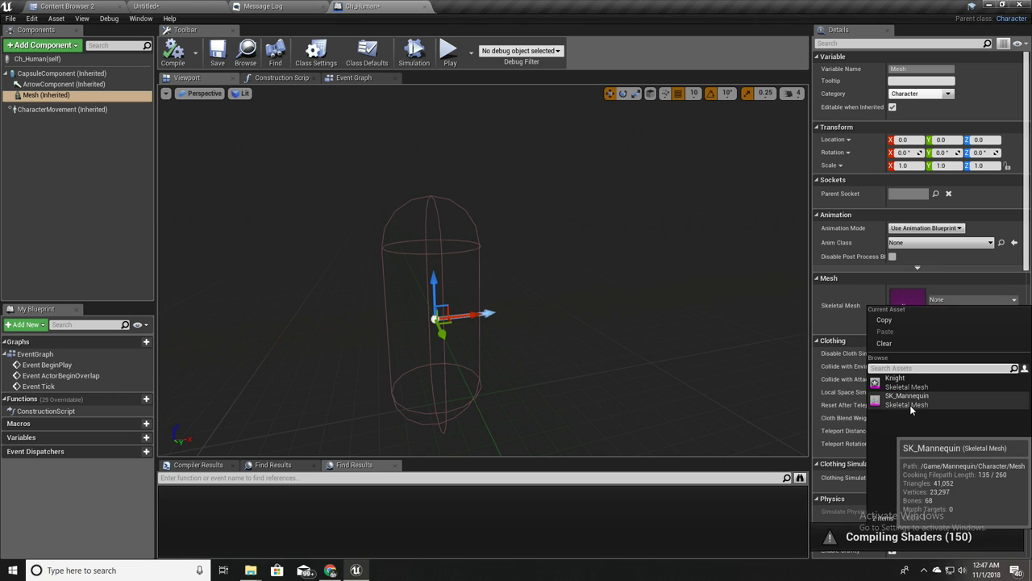
{"action": "left_click", "coordinate": [895, 386]}
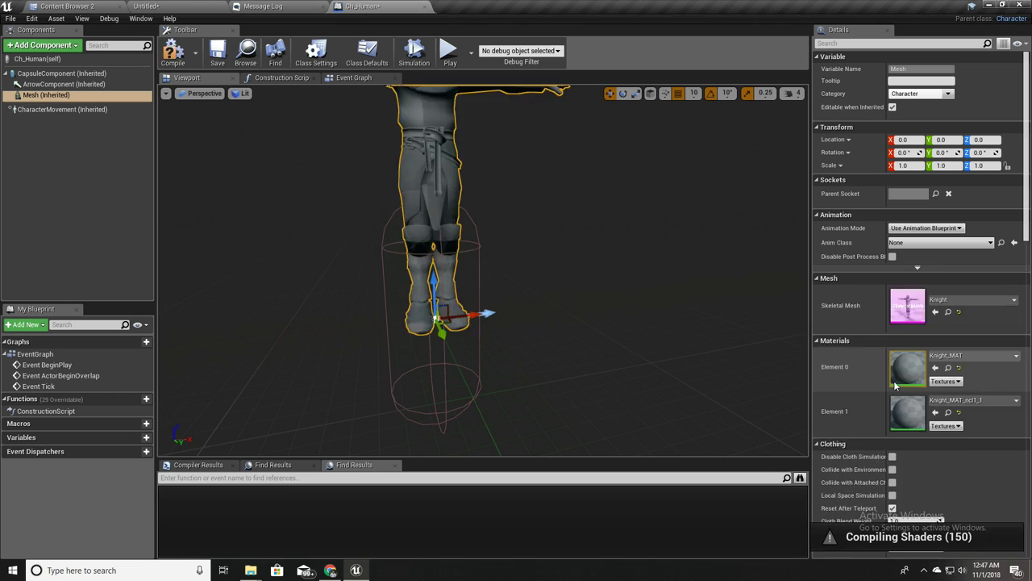
{"action": "scroll", "coordinate": [421, 292], "scroll_direction": "down", "scroll_amount": 3}
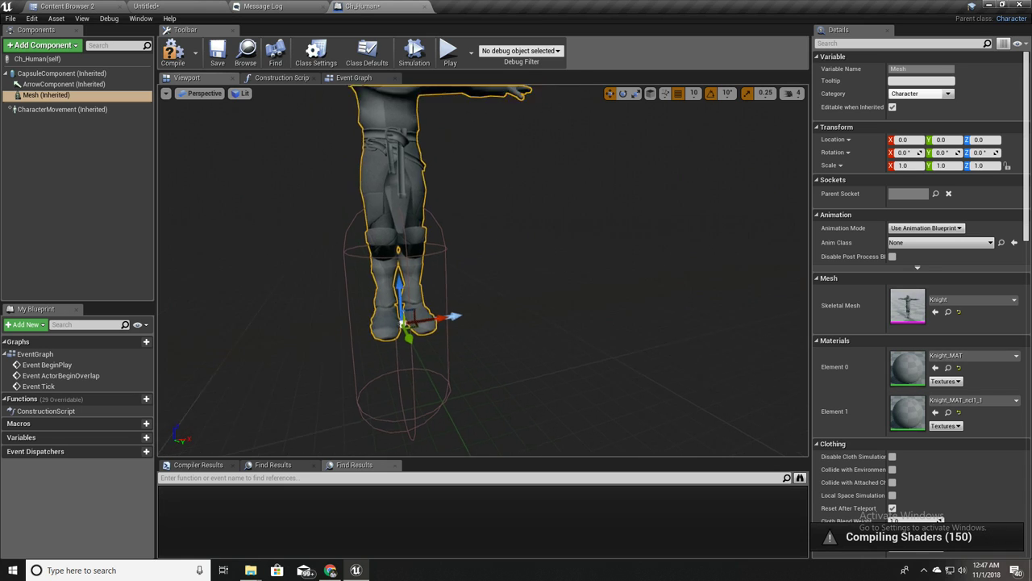
In the Left view, lower the knight mesh inside the capsule to Z -90, and return to the Perspective view
{"action": "left_click", "coordinate": [202, 94]}
{"action": "left_click", "coordinate": [212, 159]}
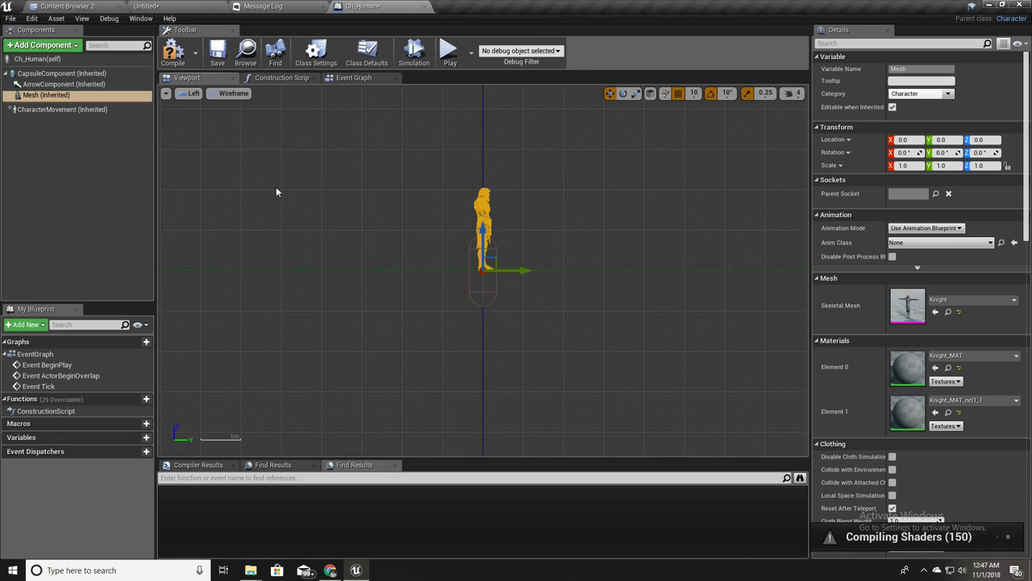
{"action": "scroll", "coordinate": [476, 271], "scroll_direction": "up", "scroll_amount": 5}
{"action": "left_click_drag", "start_coordinate": [476, 215], "coordinate": [496, 325]}
{"action": "scroll", "coordinate": [496, 325], "scroll_direction": "up", "scroll_amount": 3}
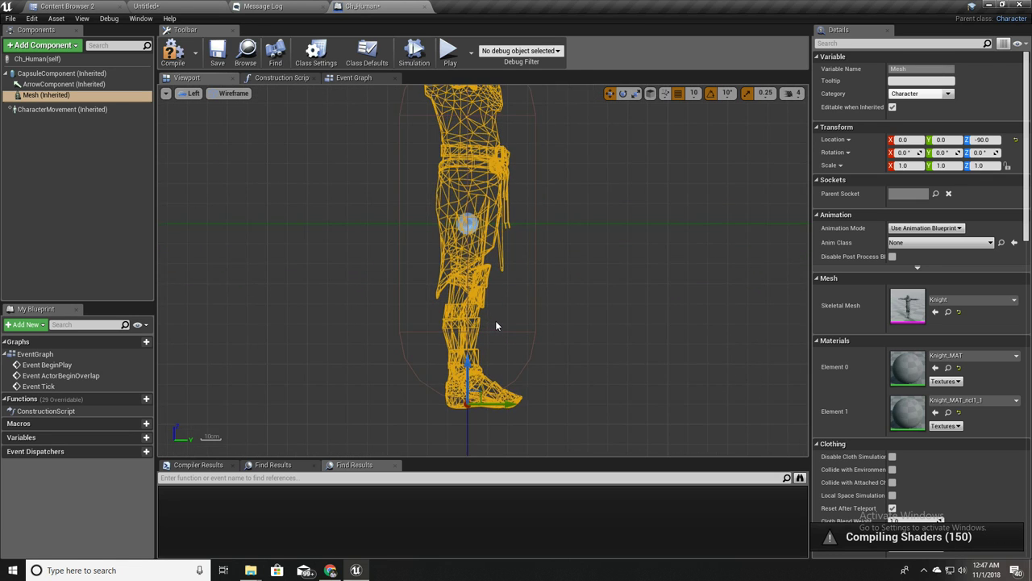
{"action": "scroll", "coordinate": [496, 325], "scroll_direction": "down", "scroll_amount": 4}
{"action": "right_click_drag", "start_coordinate": [592, 237], "coordinate": [548, 282]}
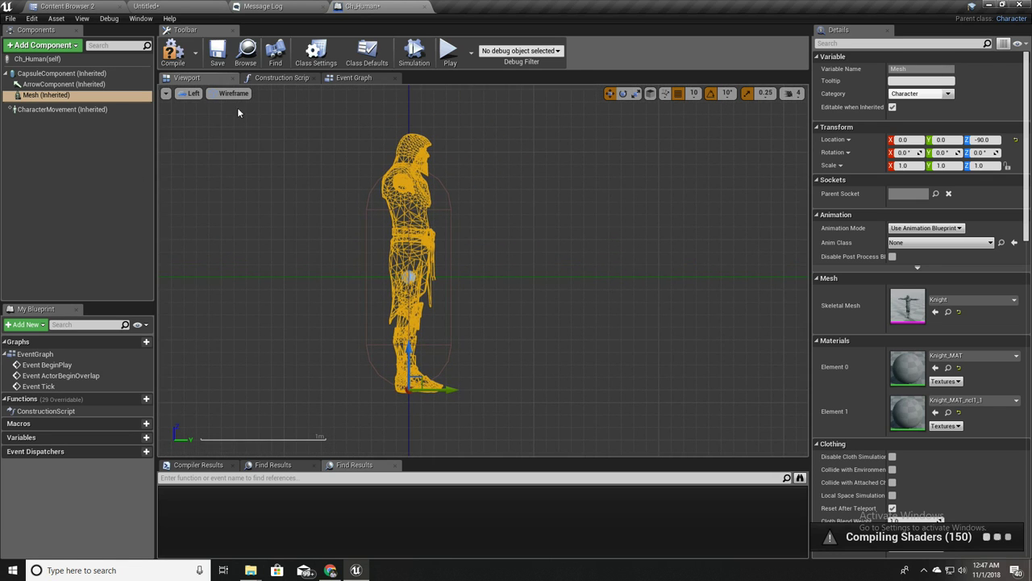
{"action": "left_click", "coordinate": [190, 93]}
{"action": "left_click", "coordinate": [201, 107]}
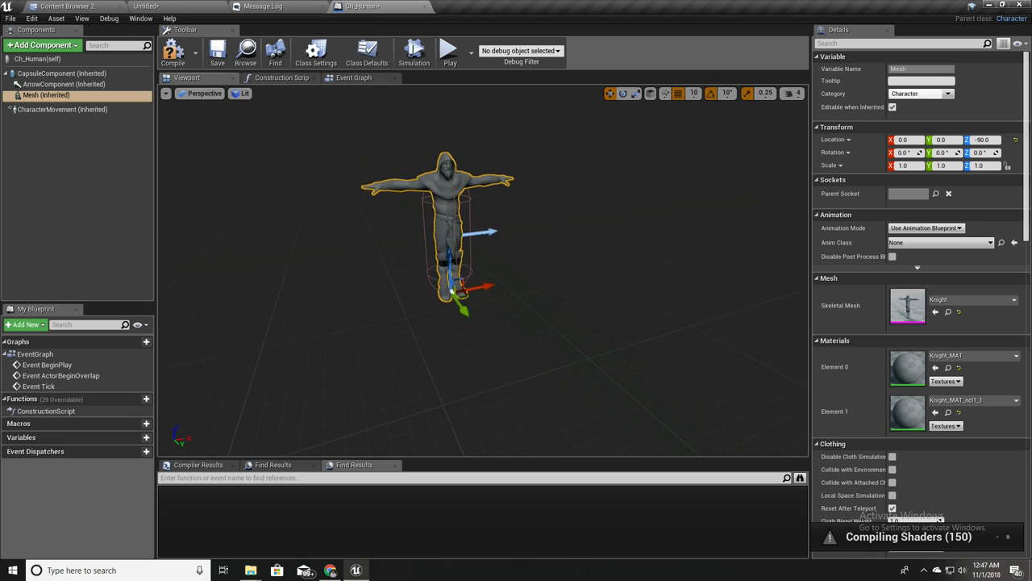
Inspect the knight's facing direction relative to the capsule's blue forward arrow
{"action": "scroll", "coordinate": [484, 270], "scroll_direction": "up", "scroll_amount": 3}
{"action": "scroll", "coordinate": [426, 278], "scroll_direction": "up", "scroll_amount": 3}
{"action": "right_click_drag", "start_coordinate": [425, 279], "coordinate": [669, 280]}
{"action": "scroll", "coordinate": [551, 268], "scroll_direction": "up", "scroll_amount": 5}
{"action": "scroll", "coordinate": [526, 280], "scroll_direction": "down", "scroll_amount": 8}
{"action": "scroll", "coordinate": [526, 280], "scroll_direction": "down", "scroll_amount": 1}
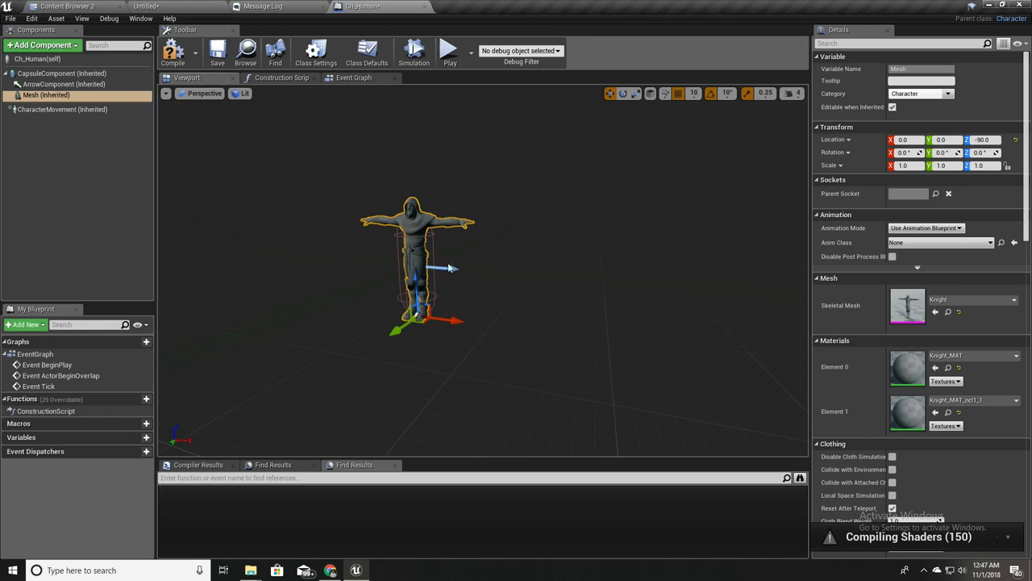
{"action": "scroll", "coordinate": [451, 269], "scroll_direction": "up", "scroll_amount": 3}
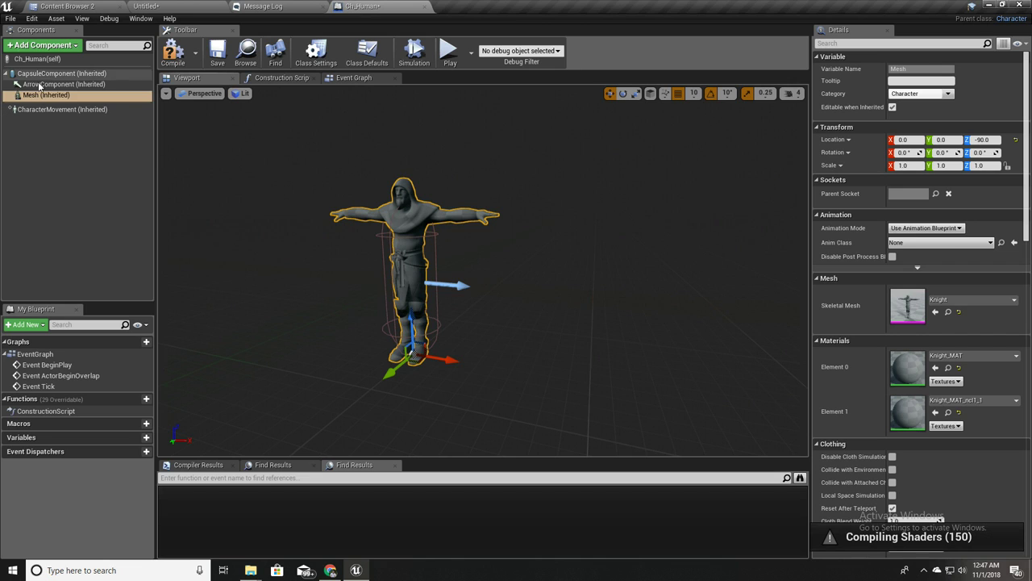
{"action": "right_click_drag", "start_coordinate": [471, 247], "coordinate": [274, 209]}
{"action": "key", "text": "w"}
{"action": "right_click_drag", "start_coordinate": [396, 266], "coordinate": [381, 283]}
{"action": "right_click_drag", "start_coordinate": [524, 330], "coordinate": [621, 355]}
{"action": "key", "text": "a"}
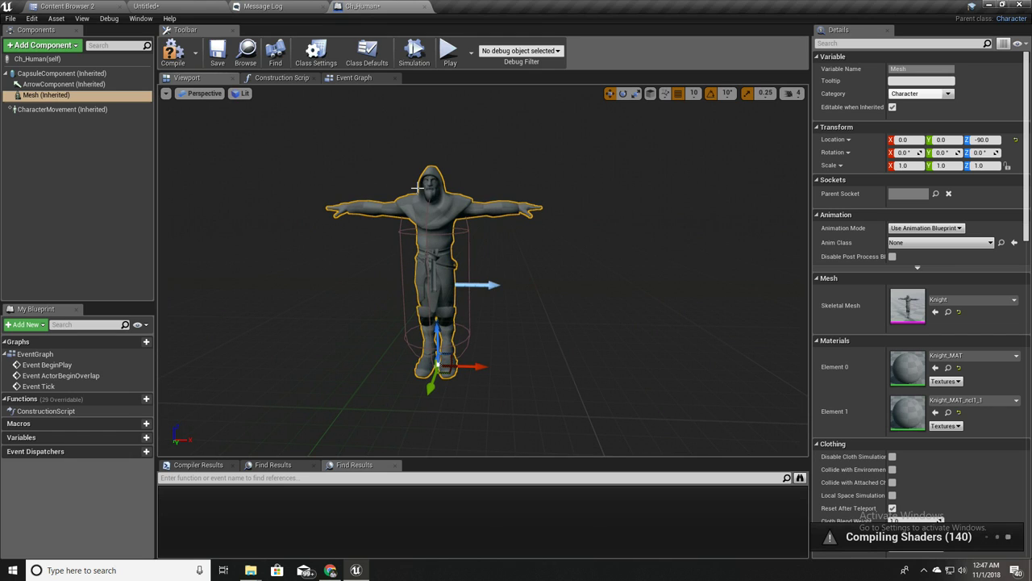
Rotate the knight mesh -90° around Z so it faces along the forward arrow
{"action": "key", "text": "e"}
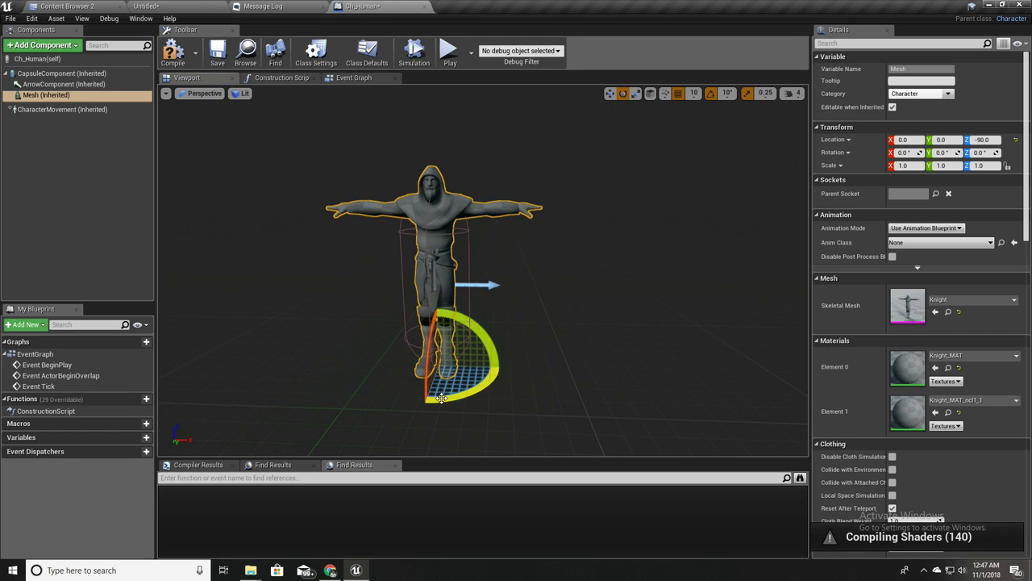
{"action": "left_click_drag", "start_coordinate": [441, 398], "coordinate": [383, 398]}
{"action": "key", "text": "d"}
{"action": "right_click_drag", "start_coordinate": [505, 377], "coordinate": [379, 375]}
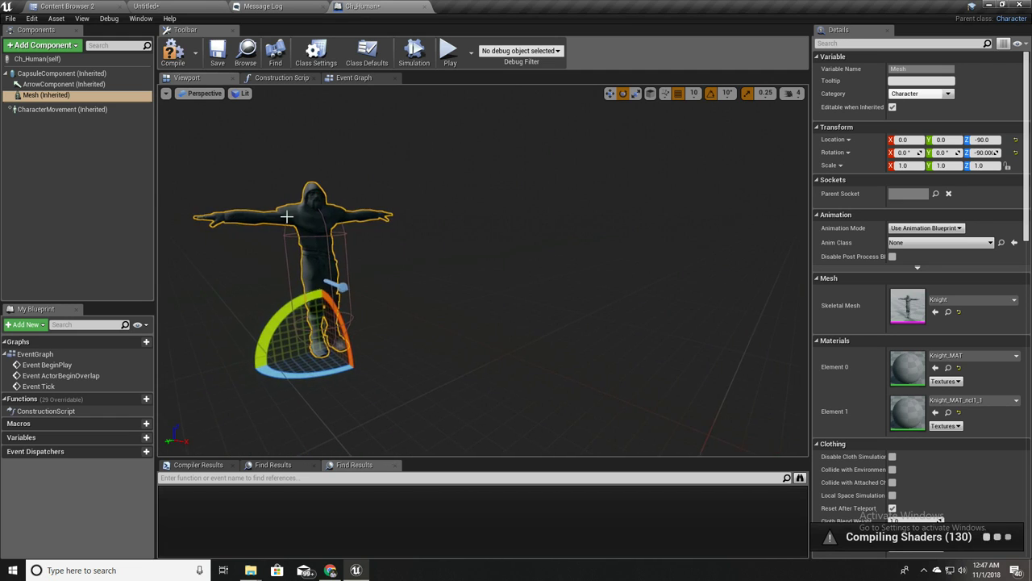
{"action": "key", "text": "a"}
{"action": "right_click_drag", "start_coordinate": [287, 216], "coordinate": [360, 306]}
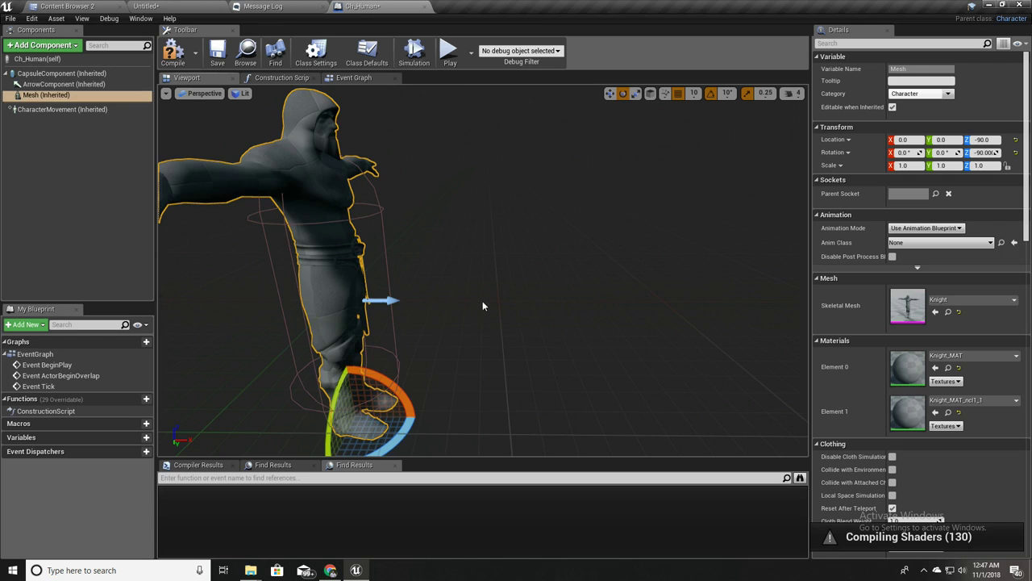
{"action": "scroll", "coordinate": [483, 306], "scroll_direction": "down", "scroll_amount": 6}
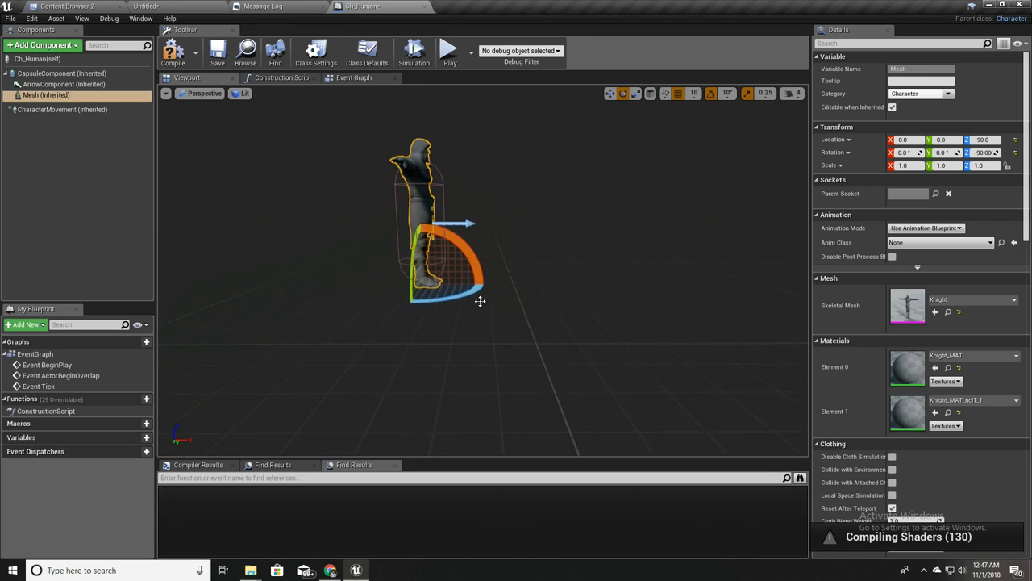
Compile the Ch_Human blueprint and check the knight's placement inside the capsule
{"action": "left_click", "coordinate": [174, 59]}
{"action": "right_click_drag", "start_coordinate": [445, 193], "coordinate": [427, 138]}
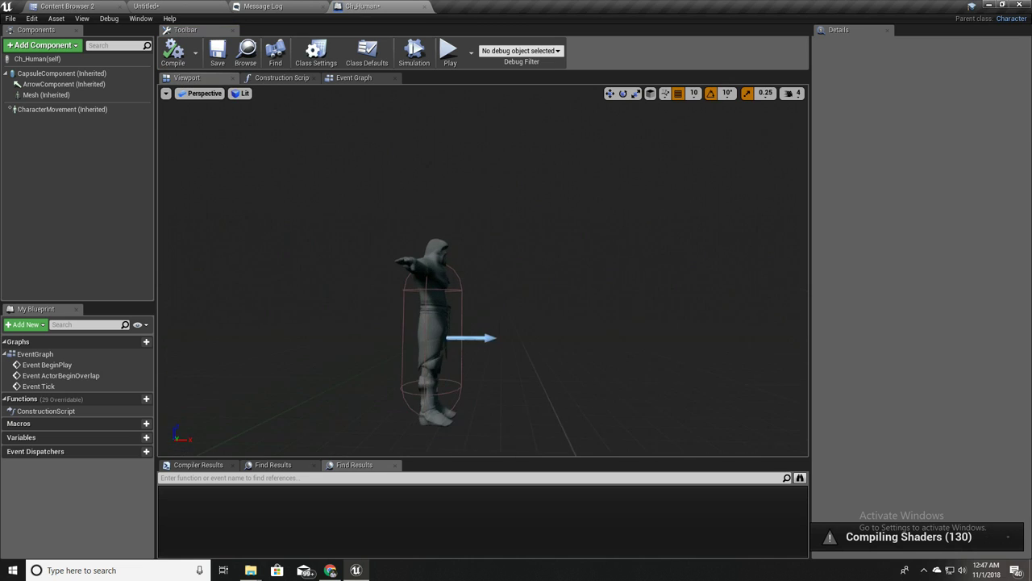
{"action": "left_click_drag", "start_coordinate": [444, 173], "coordinate": [446, 202]}
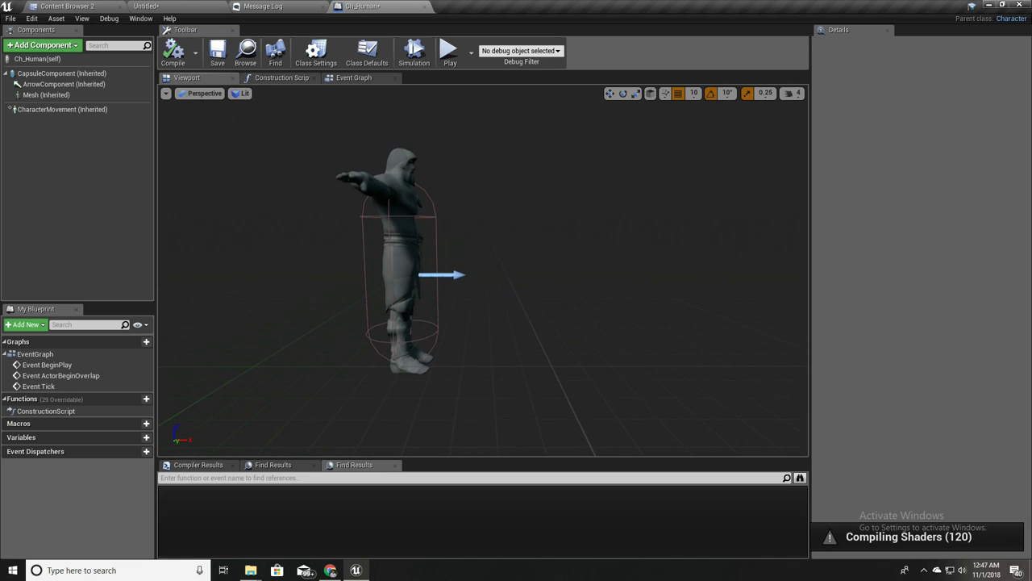
Switch to the level editor and display the level's World Settings
{"action": "left_click", "coordinate": [149, 5]}
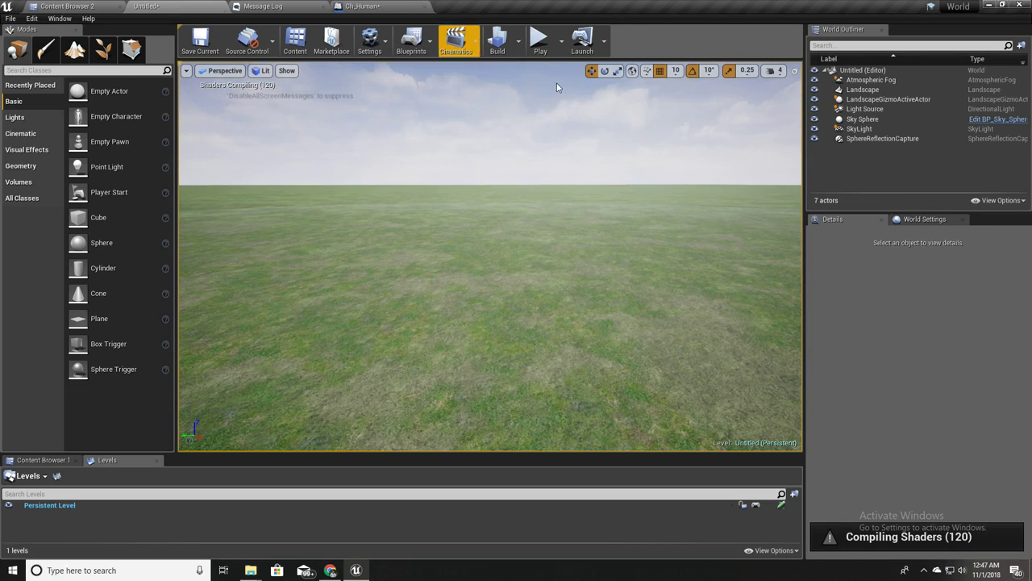
{"action": "left_click", "coordinate": [925, 219]}
{"action": "left_click", "coordinate": [355, 5]}
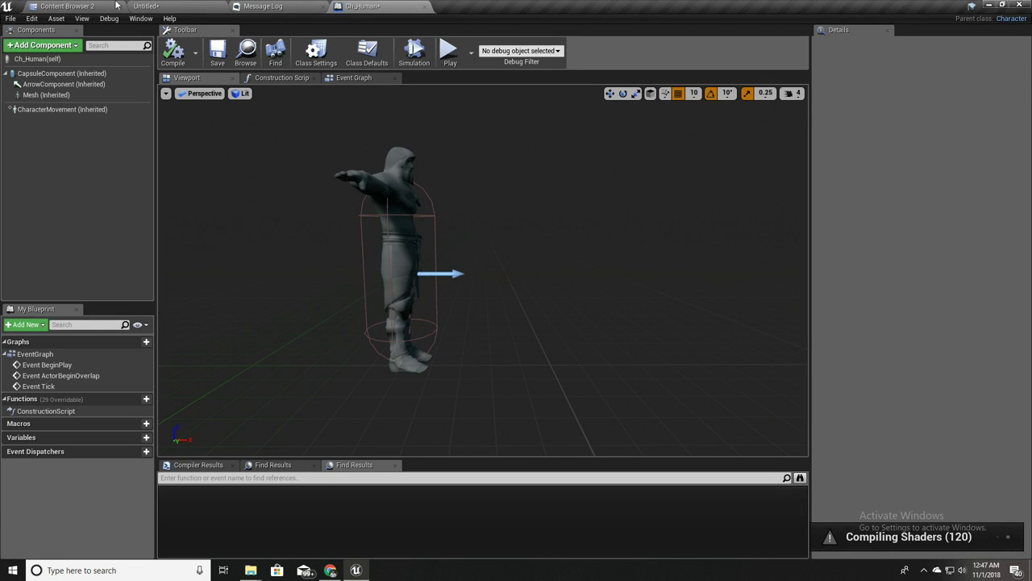
{"action": "left_click", "coordinate": [148, 5]}
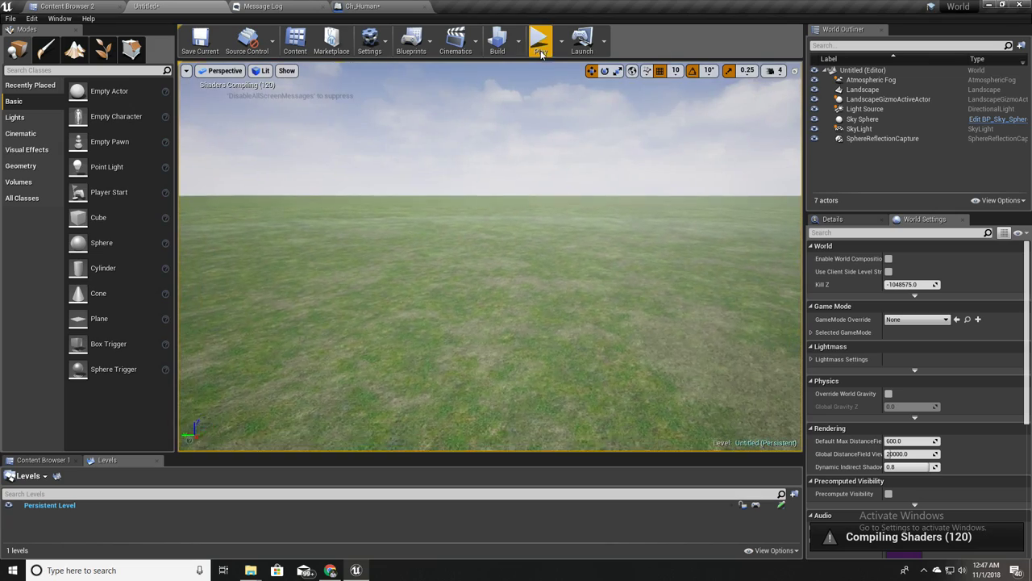
Play-test the level briefly and set its GameMode Override to ThirdPersonGameMode
{"action": "left_click", "coordinate": [540, 40]}
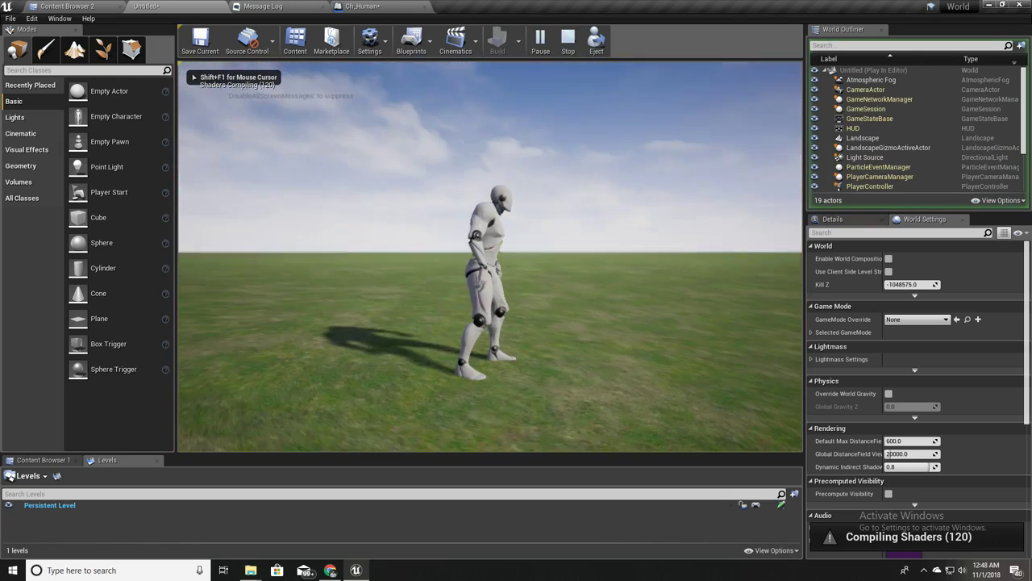
{"action": "key", "text": "Escape"}
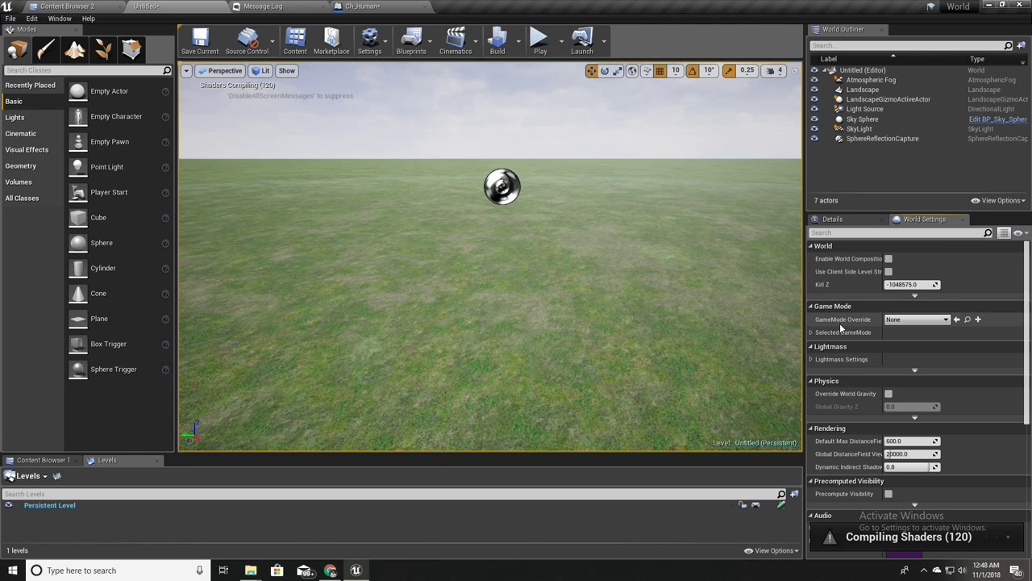
{"action": "left_click", "coordinate": [897, 320]}
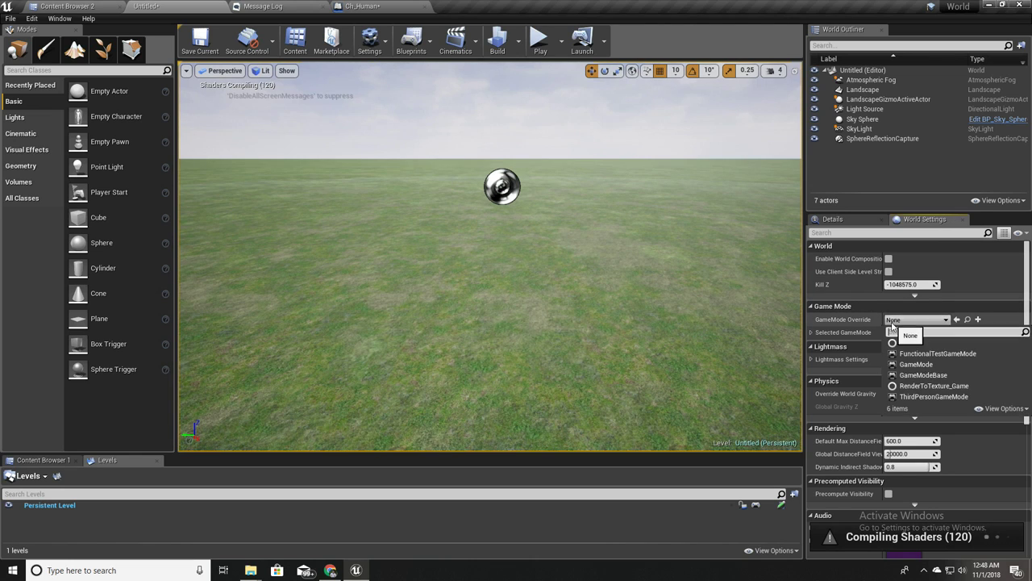
{"action": "left_click", "coordinate": [934, 397]}
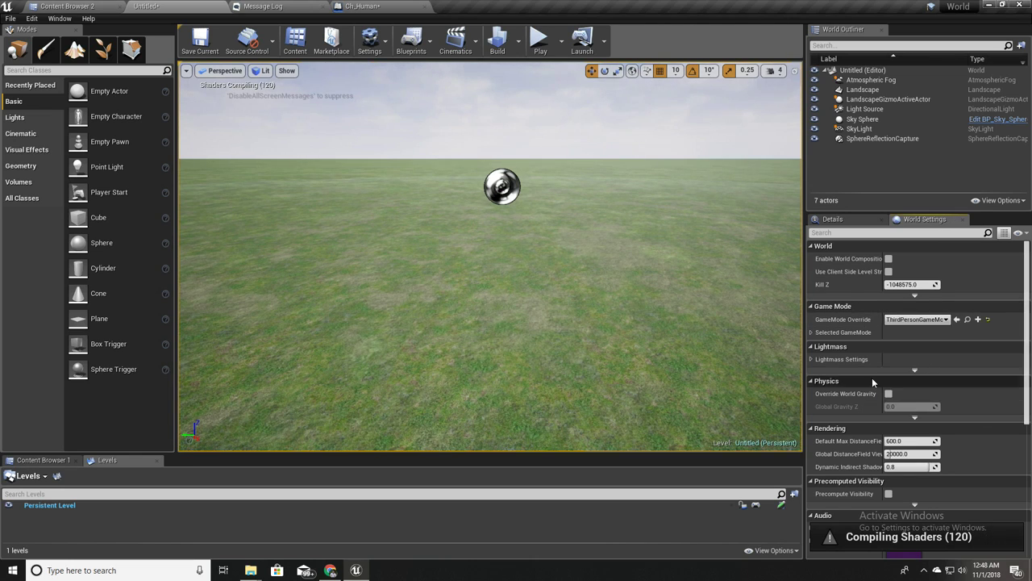
Set the selected game mode's default pawn class to Ch_Human and play-test the level with it
{"action": "left_click", "coordinate": [812, 333]}
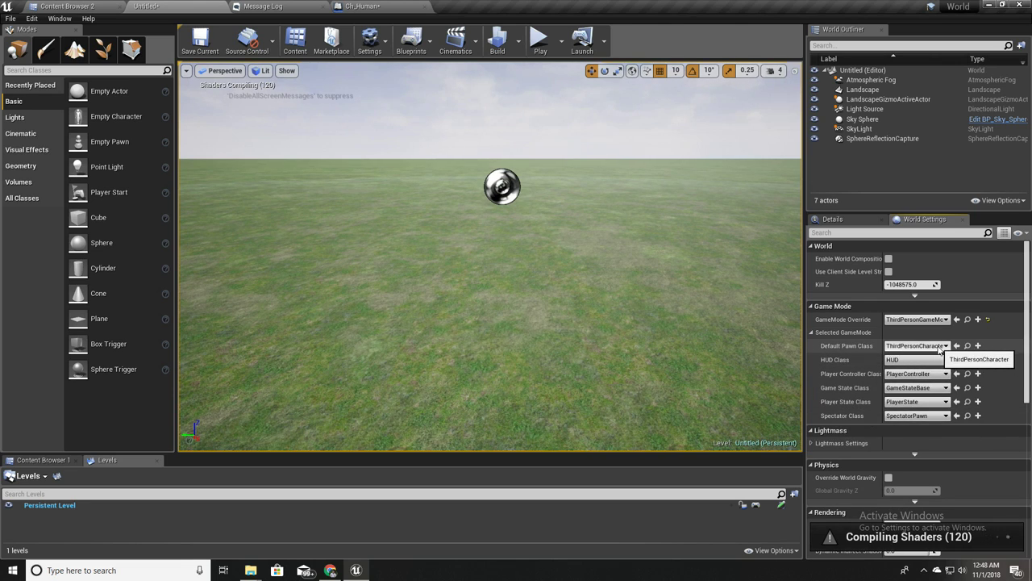
{"action": "left_click", "coordinate": [934, 347]}
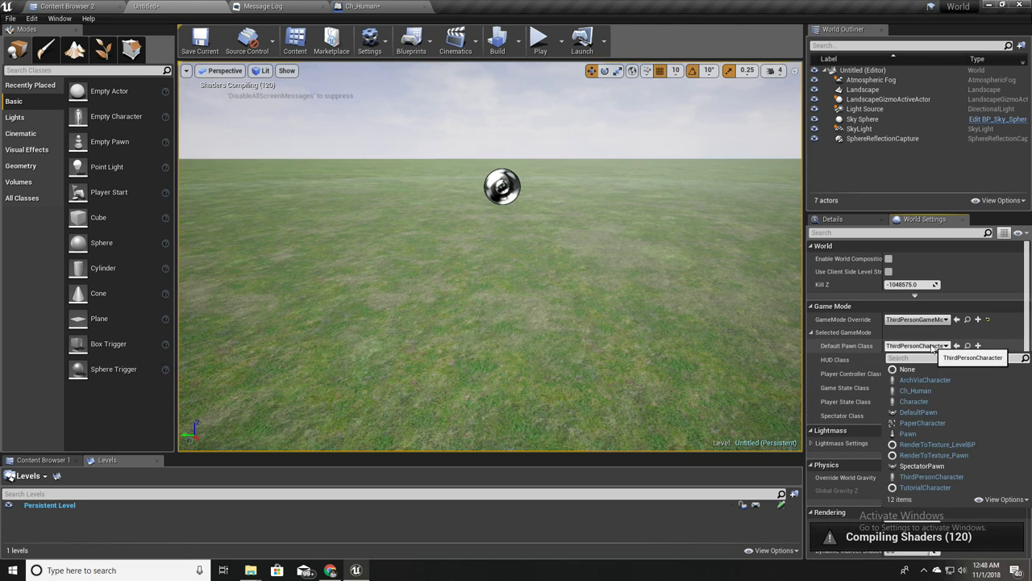
{"action": "left_click", "coordinate": [915, 391]}
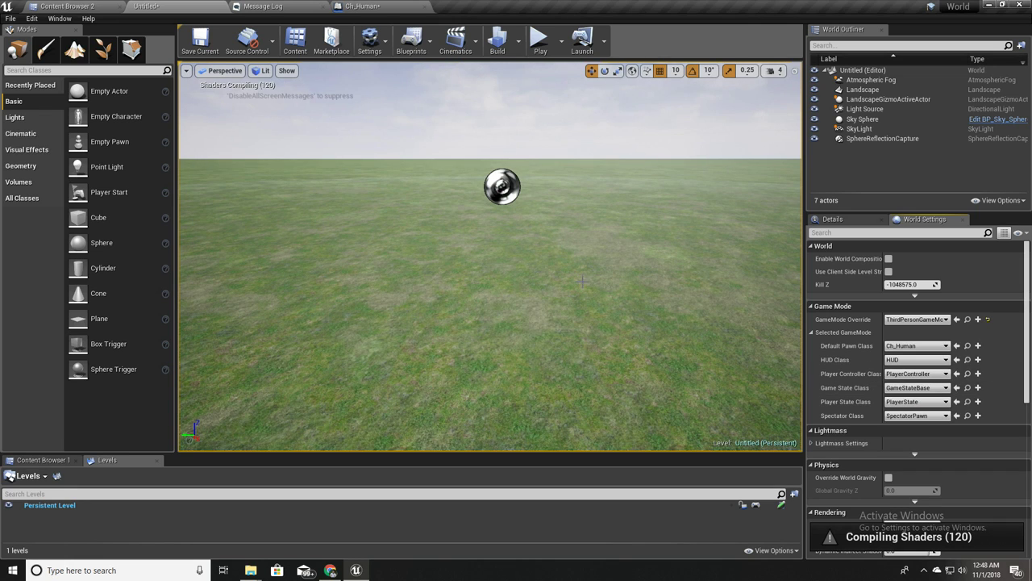
{"action": "left_click", "coordinate": [541, 42]}
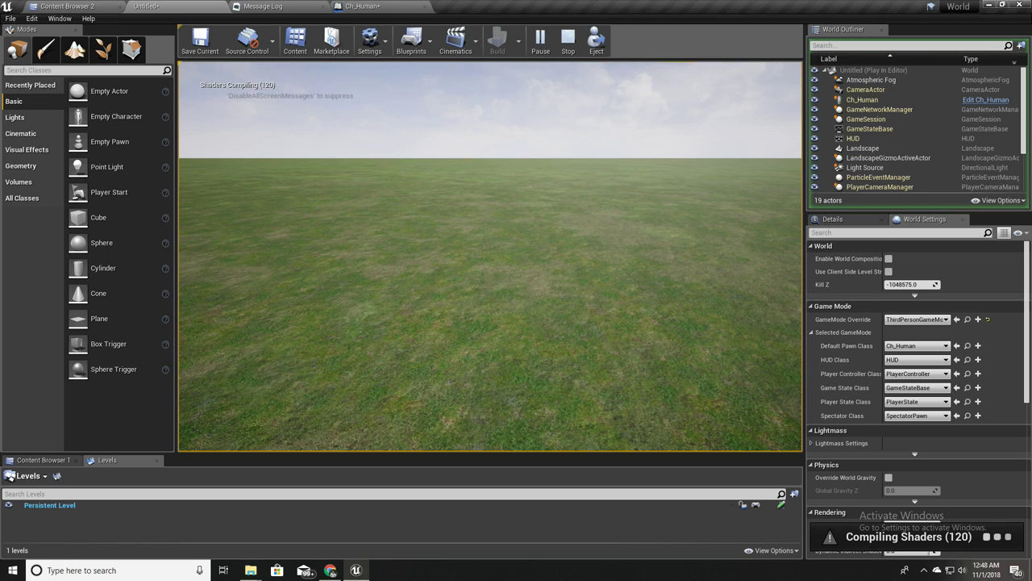
{"action": "key", "text": "Escape"}
Return to the Ch_Human blueprint and examine its knight mesh and existing components
{"action": "left_click", "coordinate": [362, 6]}
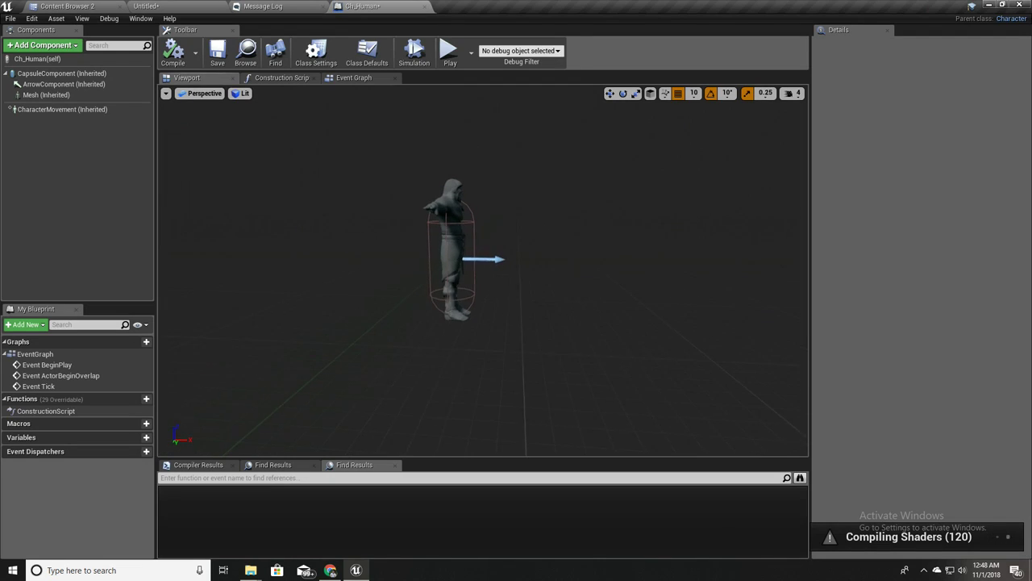
{"action": "left_click", "coordinate": [46, 94]}
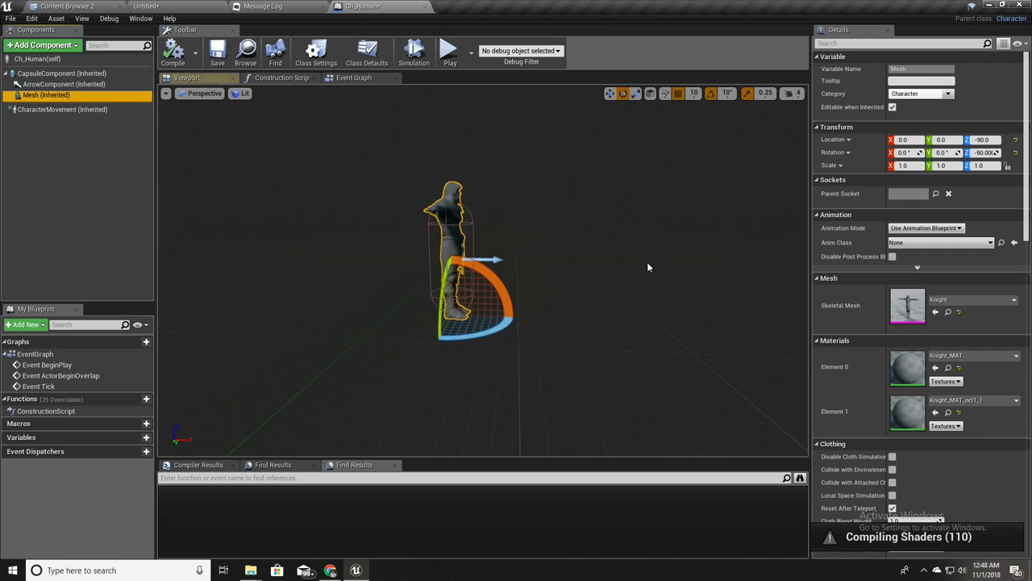
{"action": "key", "text": "w"}
{"action": "right_click_drag", "start_coordinate": [292, 194], "coordinate": [274, 173]}
{"action": "left_click", "coordinate": [174, 4]}
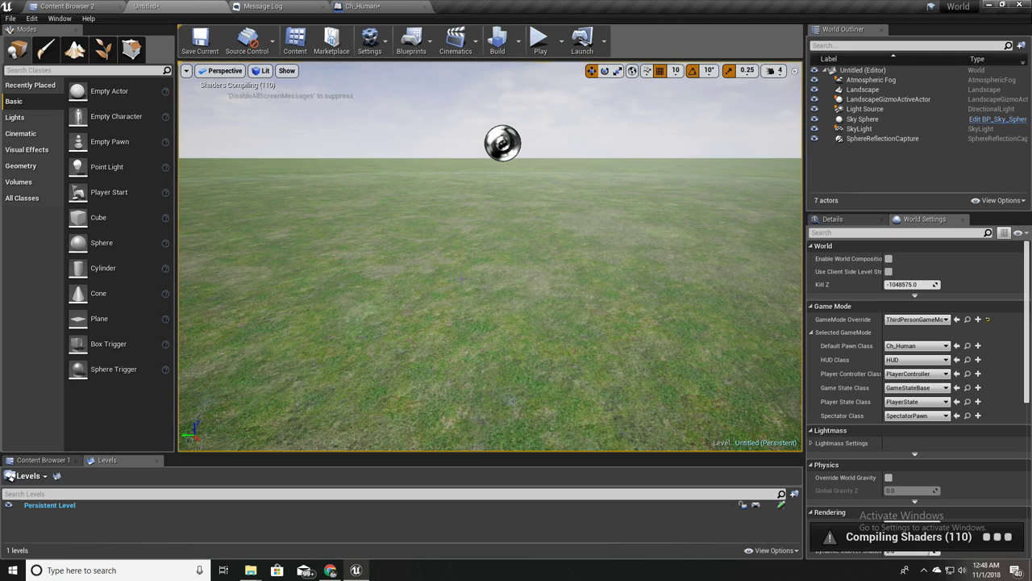
{"action": "left_click", "coordinate": [390, 6]}
{"action": "scroll", "coordinate": [457, 231], "scroll_direction": "down", "scroll_amount": 2}
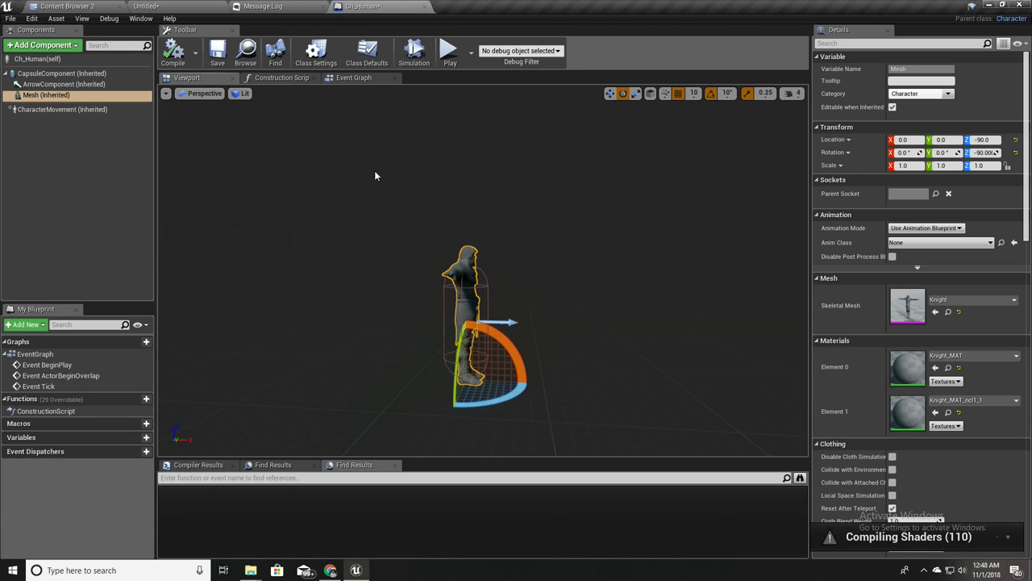
{"action": "left_click", "coordinate": [89, 162]}
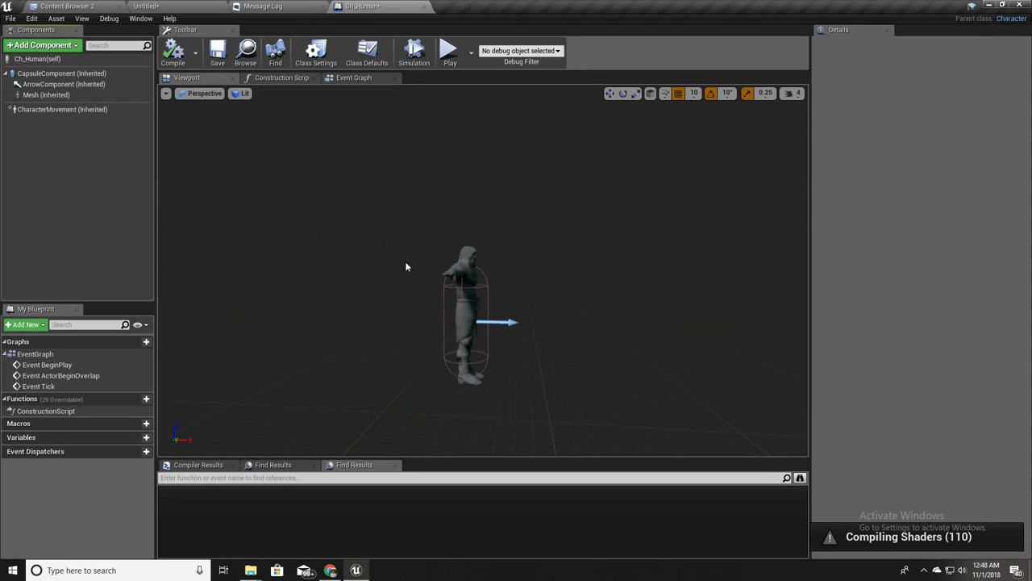
Add a Spring Arm component to the Ch_Human blueprint
{"action": "left_click", "coordinate": [25, 46]}
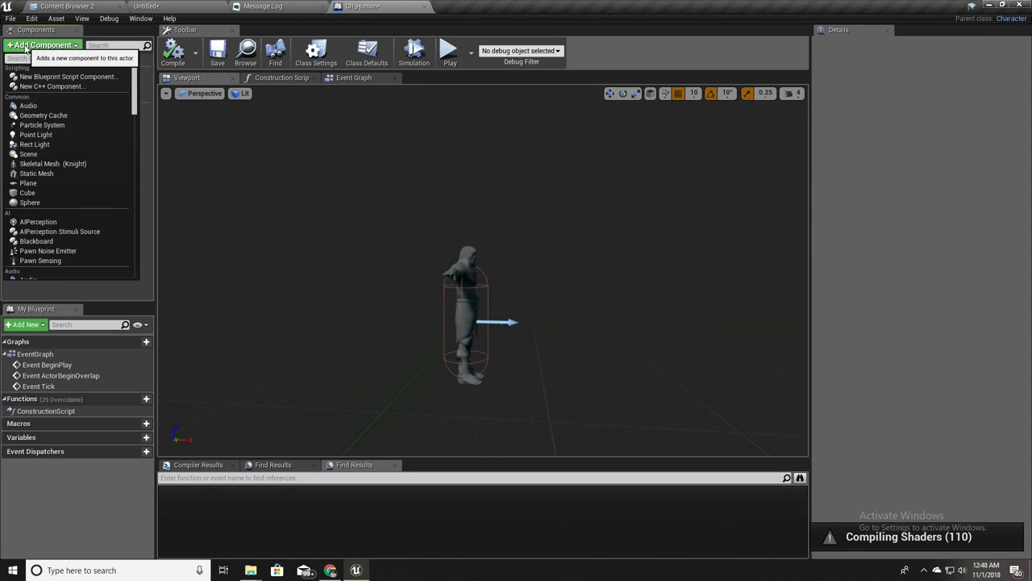
{"action": "type", "text": "sprin"}
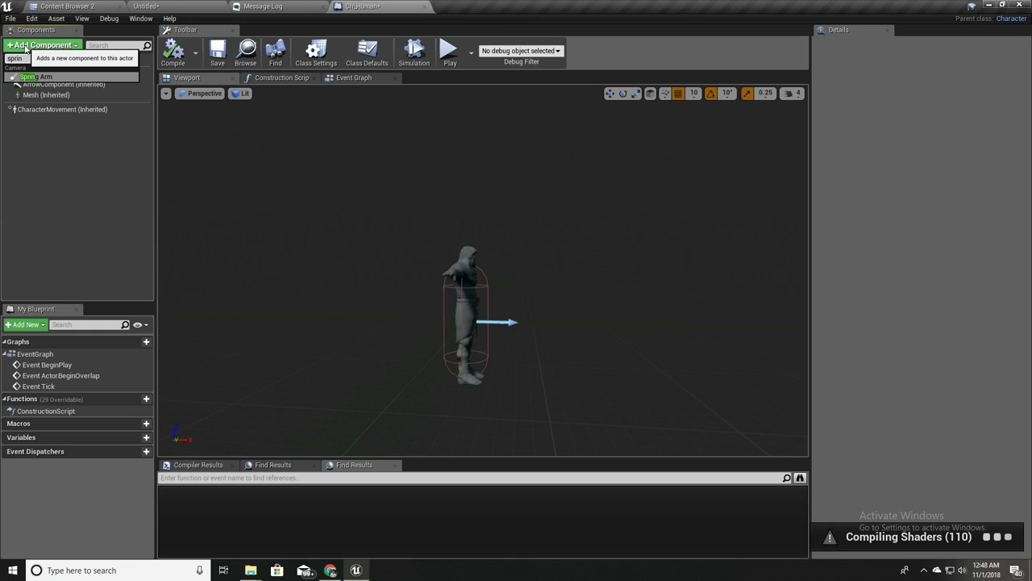
{"action": "left_click", "coordinate": [37, 75]}
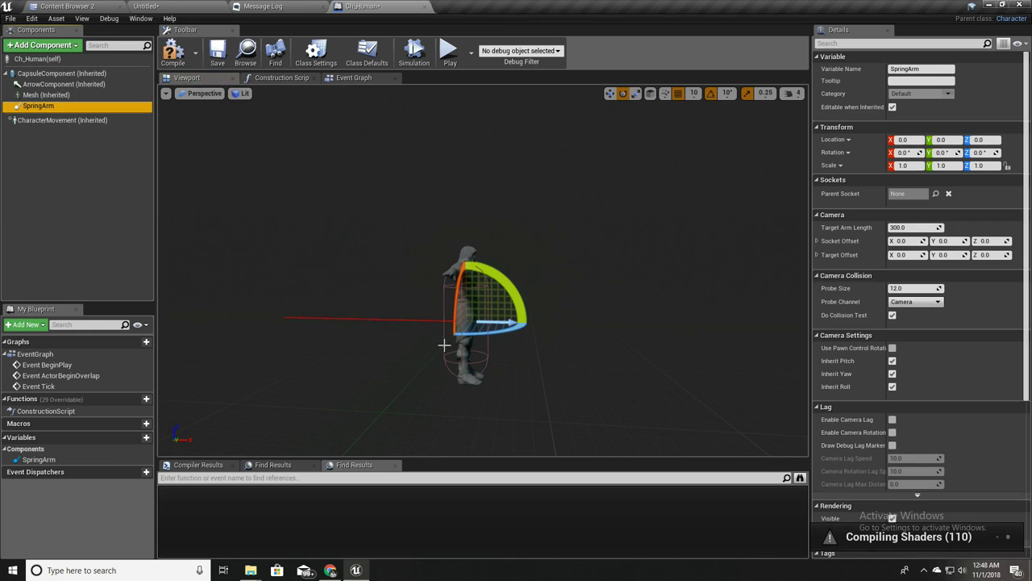
Raise the spring arm along Z to 80, near the top of the knight's body
{"action": "mouse_move", "coordinate": [466, 348]}
{"action": "right_mouse_down"}
{"action": "mouse_move", "coordinate": [533, 349]}
{"action": "mouse_move", "coordinate": [483, 348]}
{"action": "right_mouse_up"}
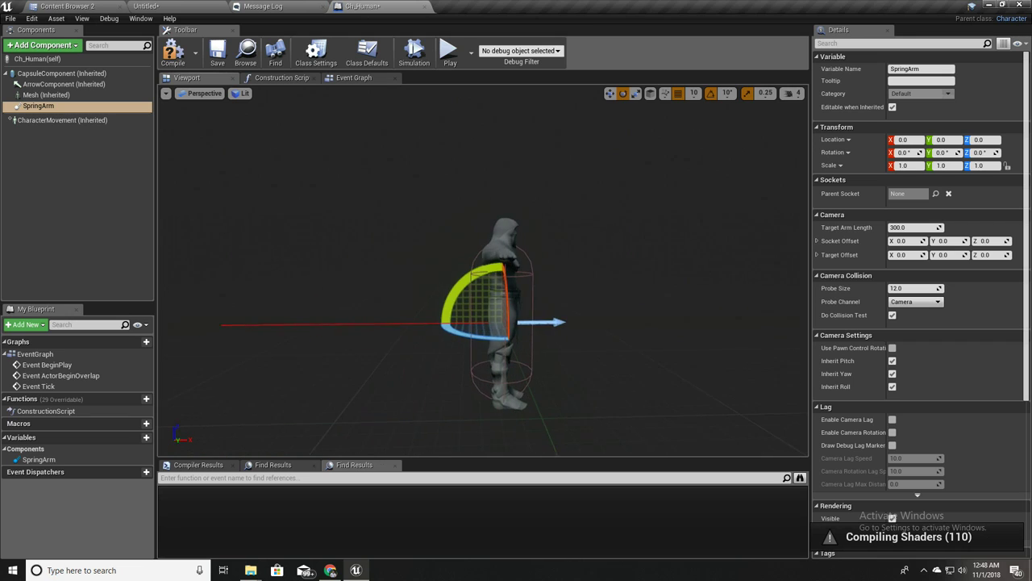
{"action": "key", "text": "w"}
{"action": "left_click_drag", "start_coordinate": [504, 282], "coordinate": [503, 207]}
{"action": "right_click_drag", "start_coordinate": [307, 260], "coordinate": [255, 256]}
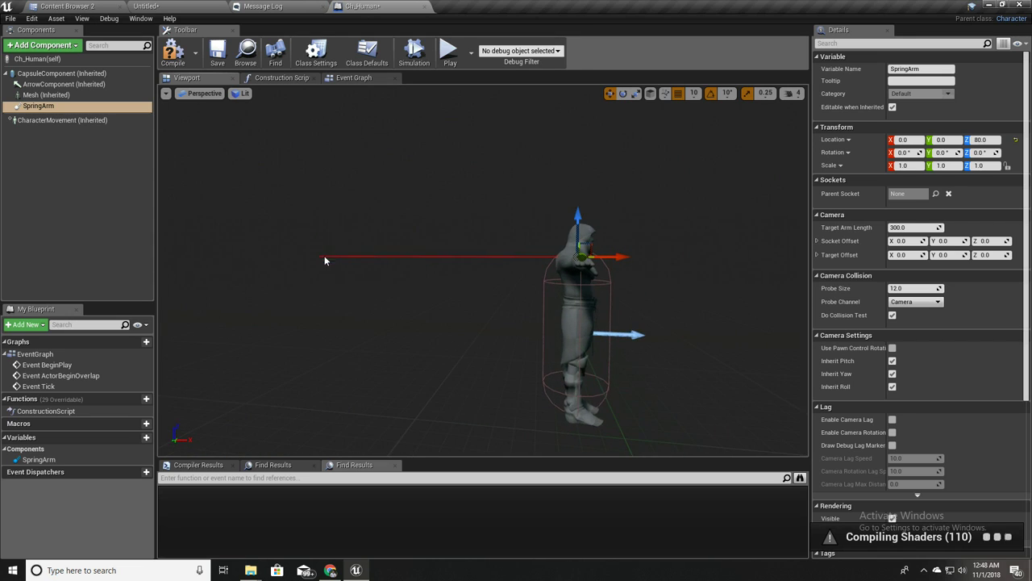
{"action": "right_click_drag", "start_coordinate": [331, 262], "coordinate": [280, 229]}
{"action": "scroll", "coordinate": [340, 262], "scroll_direction": "up", "scroll_amount": 6}
{"action": "scroll", "coordinate": [323, 270], "scroll_direction": "down", "scroll_amount": 5}
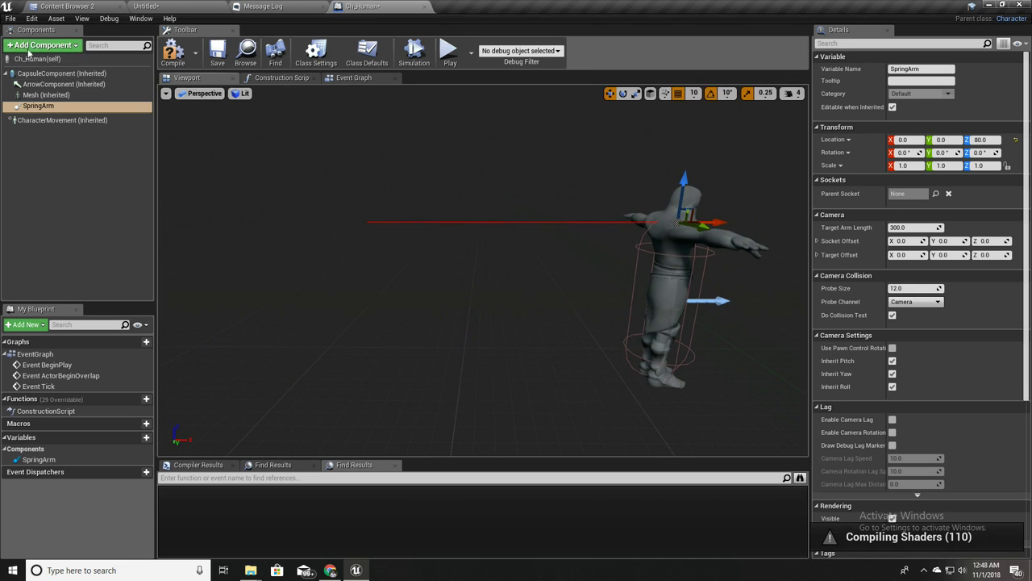
Add a Camera component as a child of the spring arm
{"action": "left_click", "coordinate": [25, 46]}
{"action": "type", "text": "camer"}
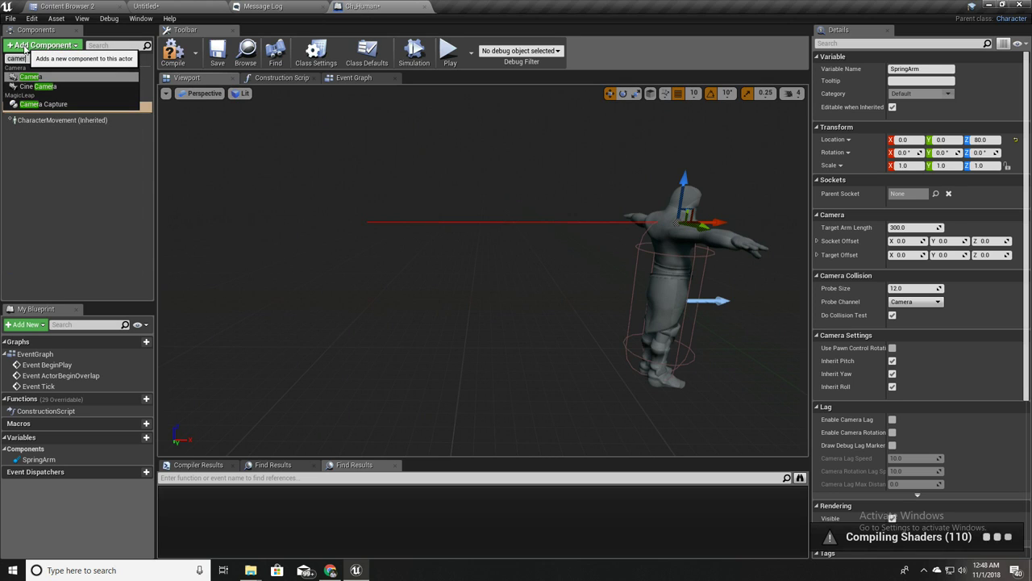
{"action": "left_click", "coordinate": [31, 77]}
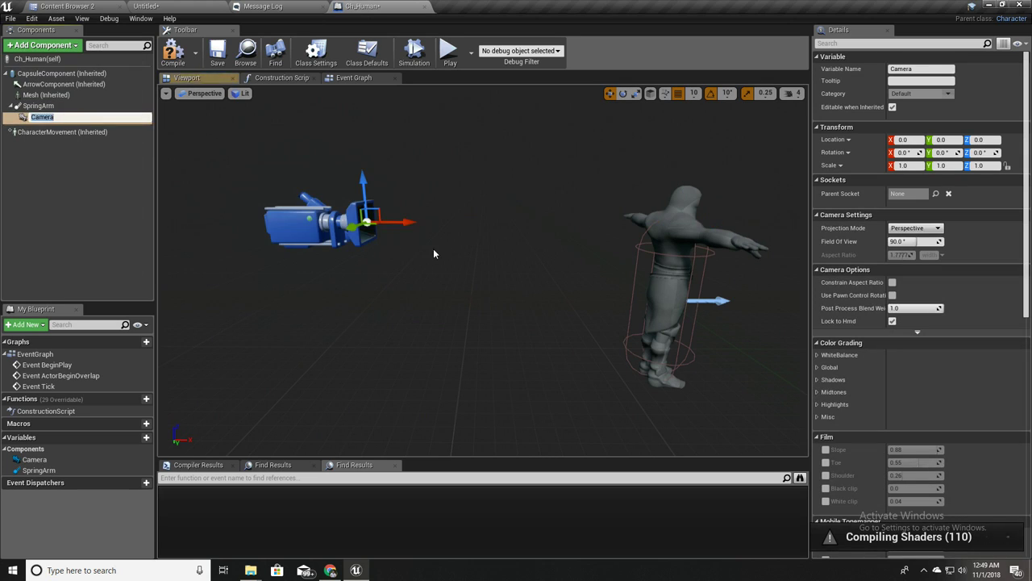
Examine how the spring arm links the camera to the knight, viewing both from several distances
{"action": "left_click", "coordinate": [46, 94]}
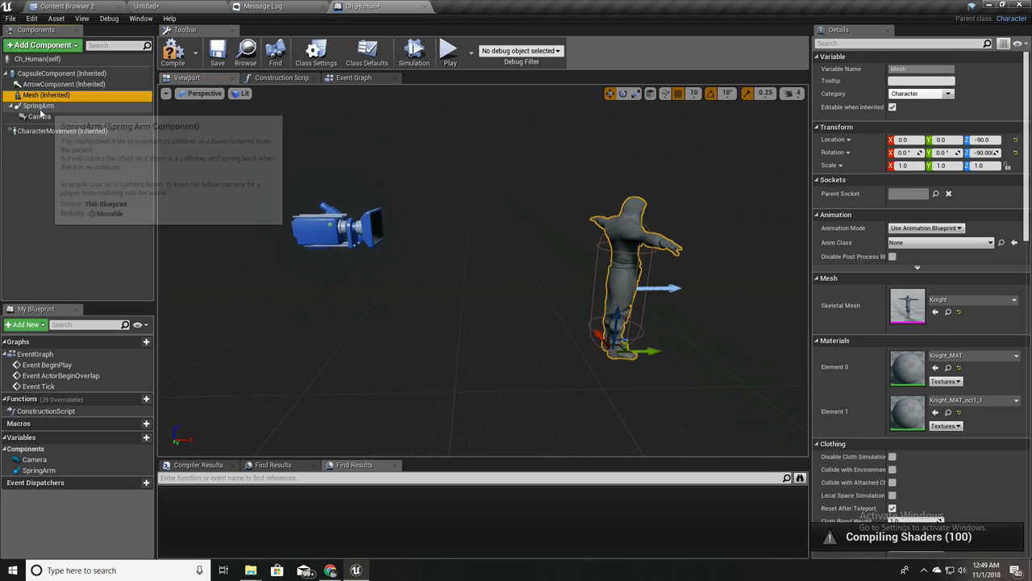
{"action": "left_click", "coordinate": [38, 106]}
{"action": "left_click_drag", "start_coordinate": [570, 292], "coordinate": [570, 325]}
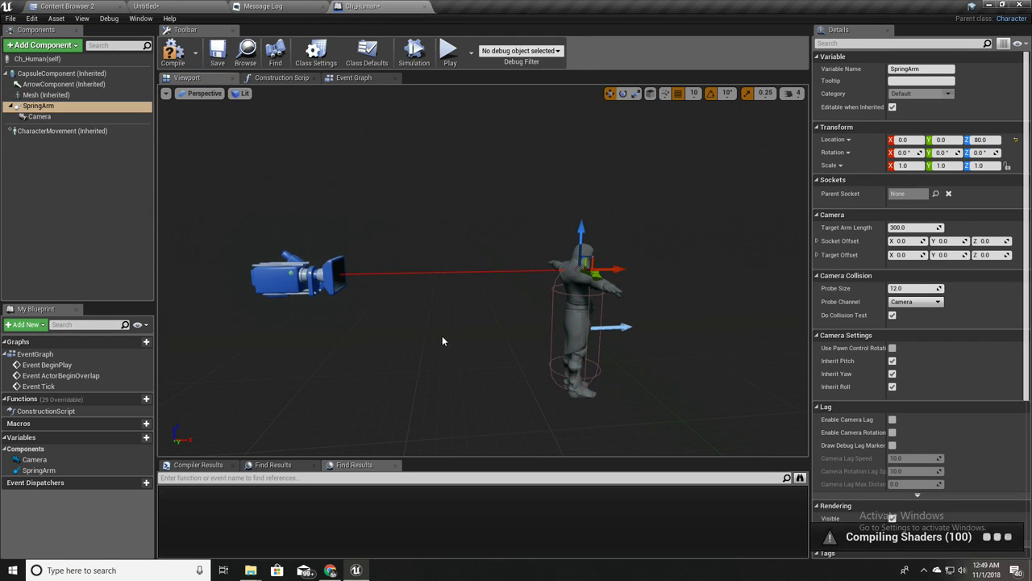
{"action": "mouse_move", "coordinate": [420, 333]}
{"action": "left_mouse_down"}
{"action": "mouse_move", "coordinate": [396, 345]}
{"action": "mouse_move", "coordinate": [403, 333]}
{"action": "left_mouse_up"}
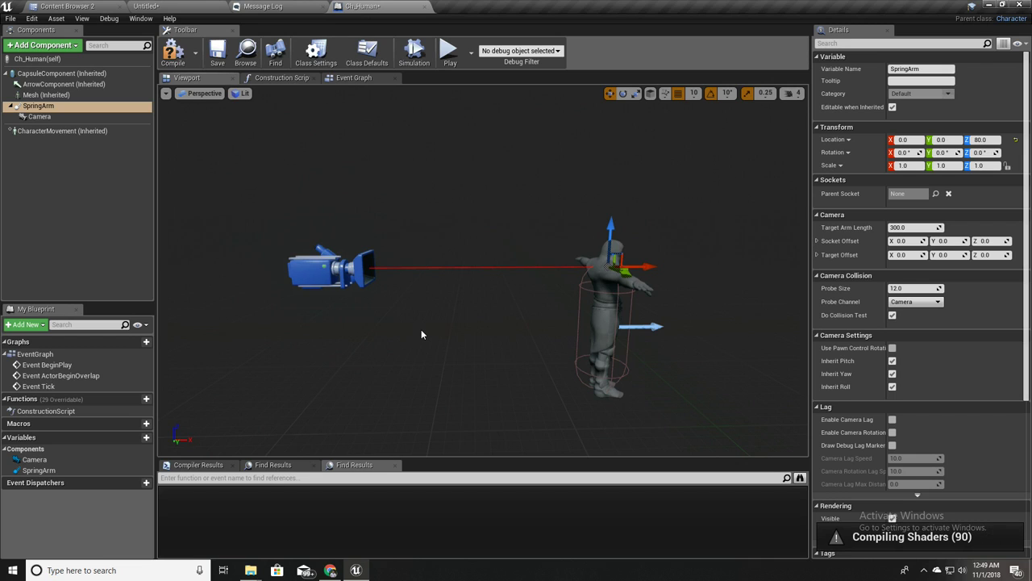
{"action": "scroll", "coordinate": [419, 325], "scroll_direction": "down", "scroll_amount": 5}
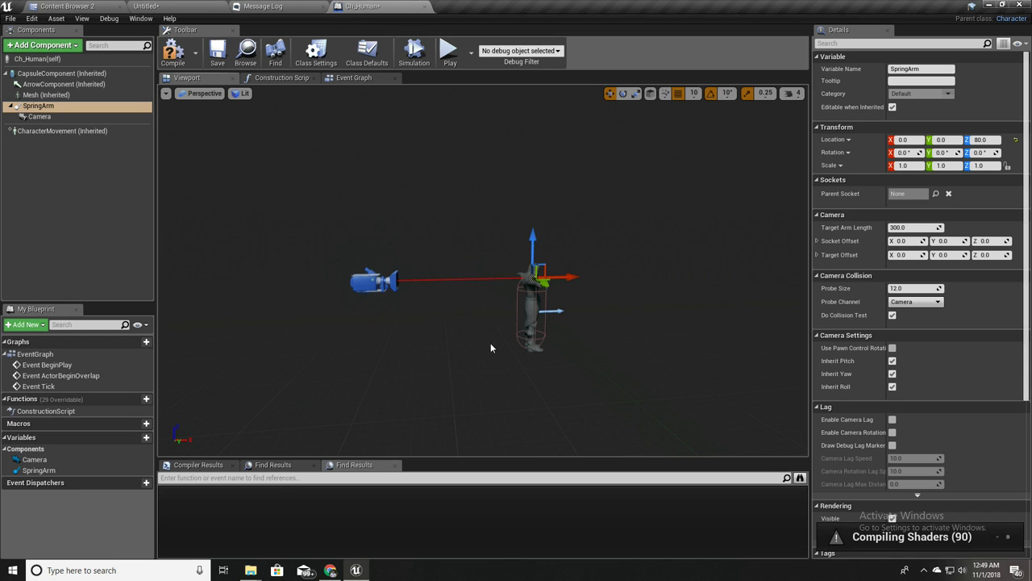
{"action": "right_click_drag", "start_coordinate": [490, 343], "coordinate": [460, 341]}
{"action": "key", "text": "w"}
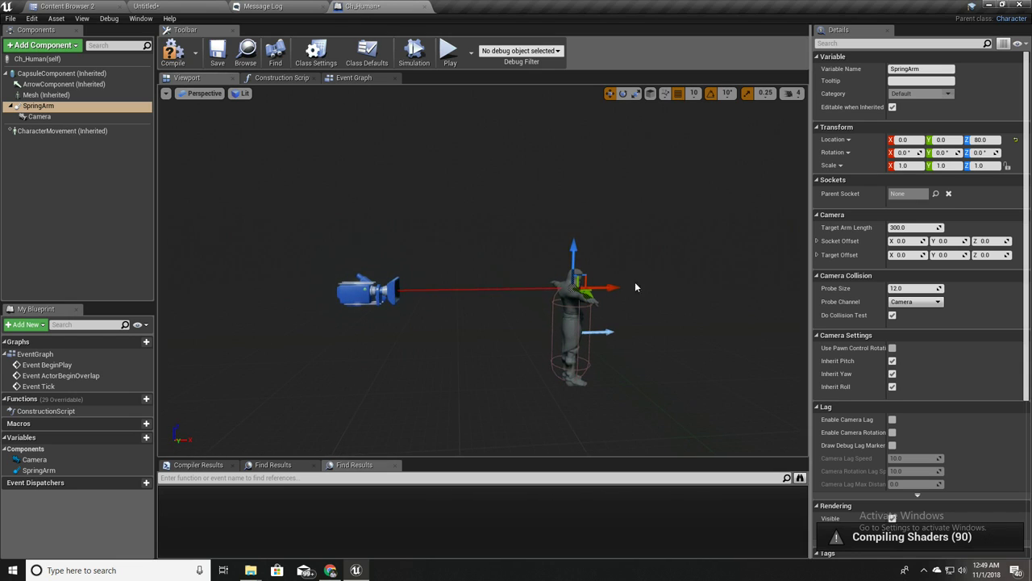
{"action": "mouse_move", "coordinate": [346, 344]}
{"action": "right_mouse_down"}
{"action": "mouse_move", "coordinate": [345, 328]}
{"action": "mouse_move", "coordinate": [345, 344]}
{"action": "right_mouse_up"}
{"action": "key", "text": "w"}
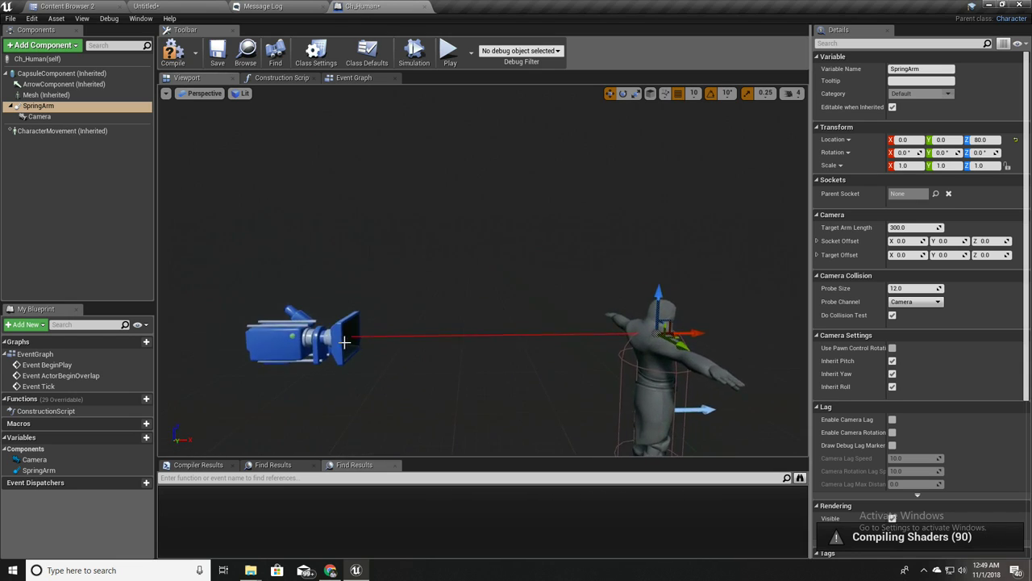
{"action": "key", "text": "s"}
{"action": "right_click_drag", "start_coordinate": [512, 358], "coordinate": [513, 359]}
{"action": "left_click", "coordinate": [381, 306]}
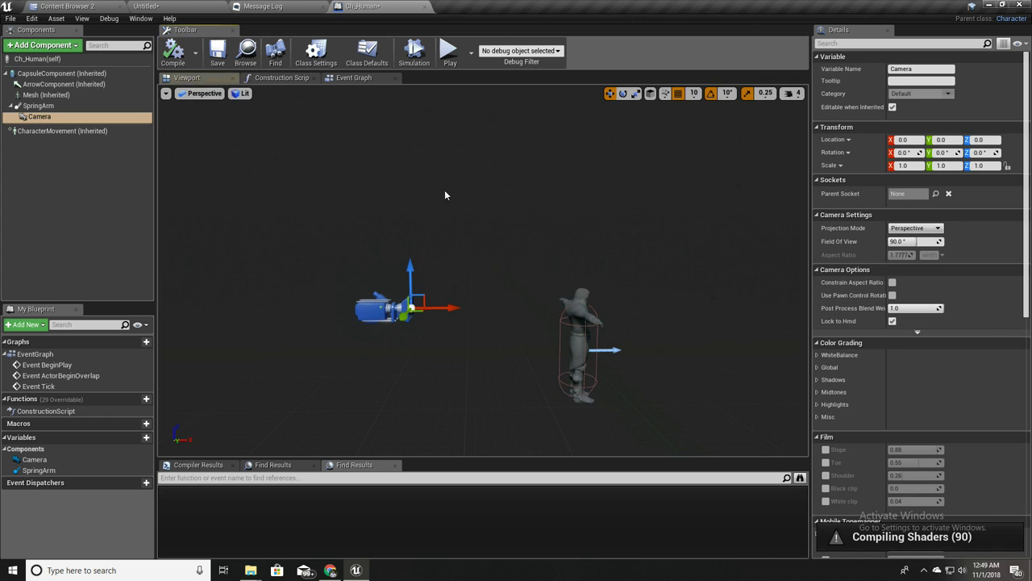
Play-test the level from different view positions to check the third-person camera behind the knight
{"action": "left_click", "coordinate": [146, 5]}
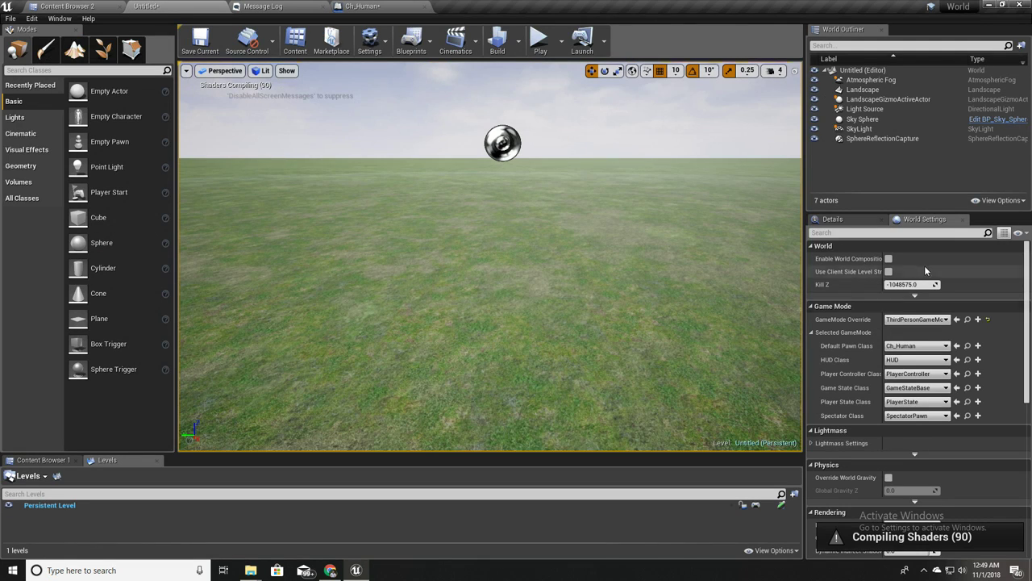
{"action": "left_click", "coordinate": [540, 41]}
{"action": "left_click", "coordinate": [587, 217]}
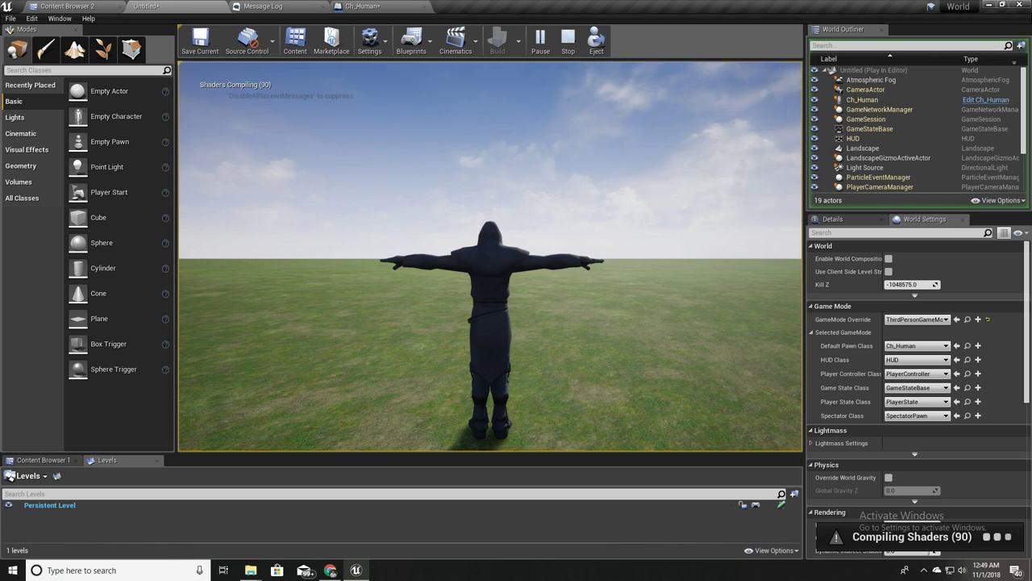
{"action": "key", "text": "Escape"}
{"action": "right_click_drag", "start_coordinate": [588, 226], "coordinate": [702, 258]}
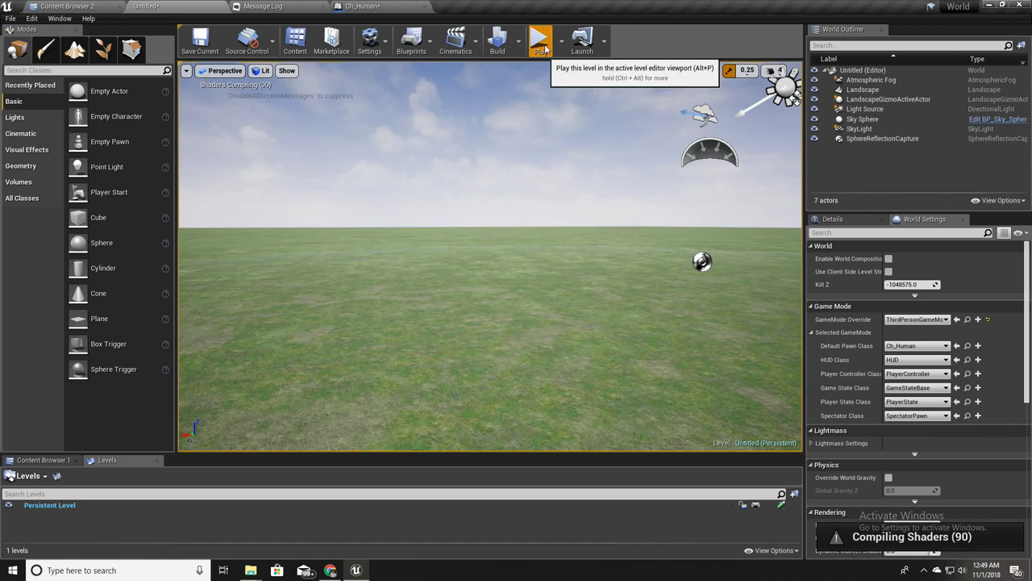
{"action": "left_click", "coordinate": [540, 45]}
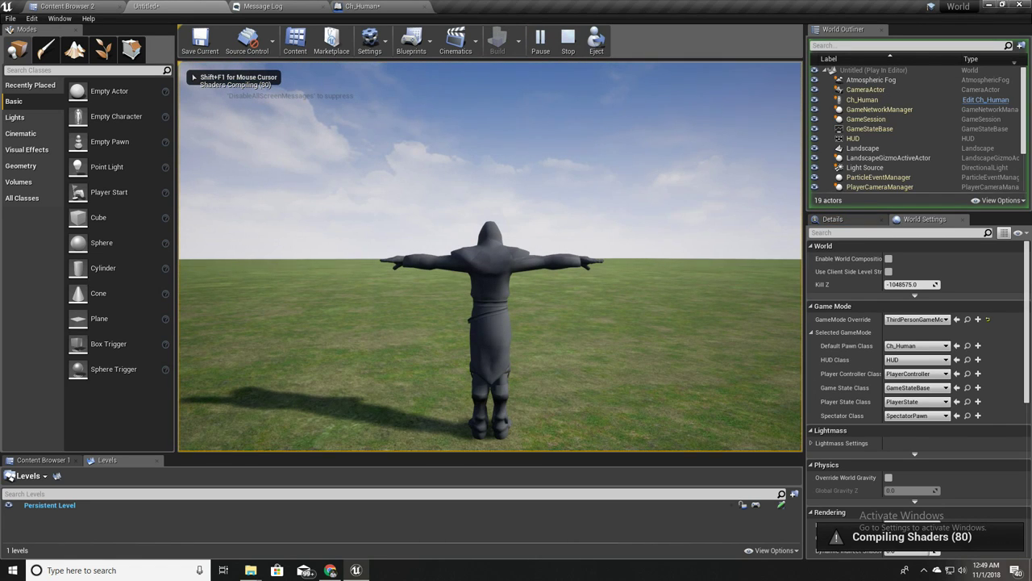
{"action": "key", "text": "Escape"}
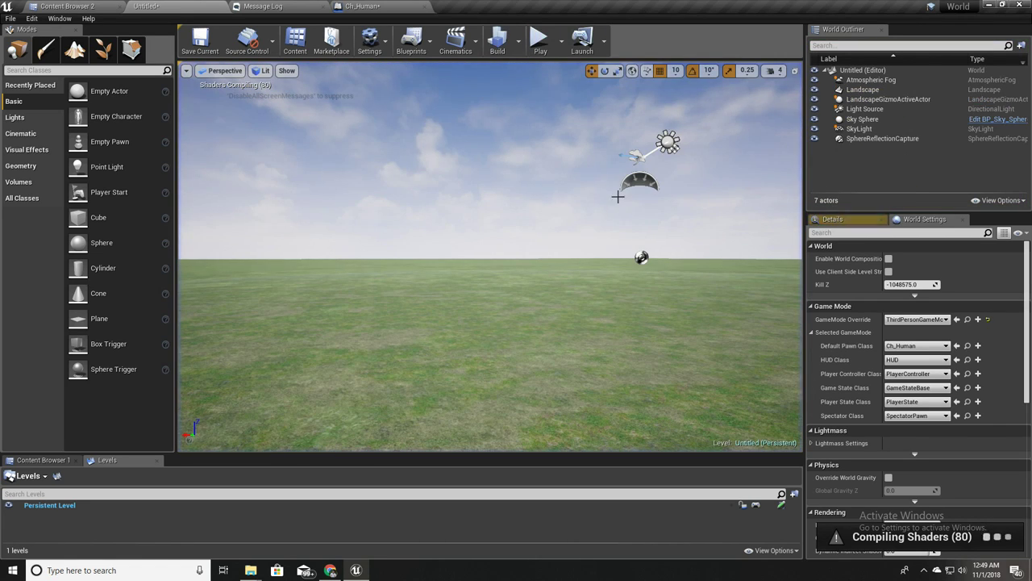
Open the ThirdPersonCharacter blueprint from the Blueprints folder of ThirdPersonBP
{"action": "left_click", "coordinate": [58, 5]}
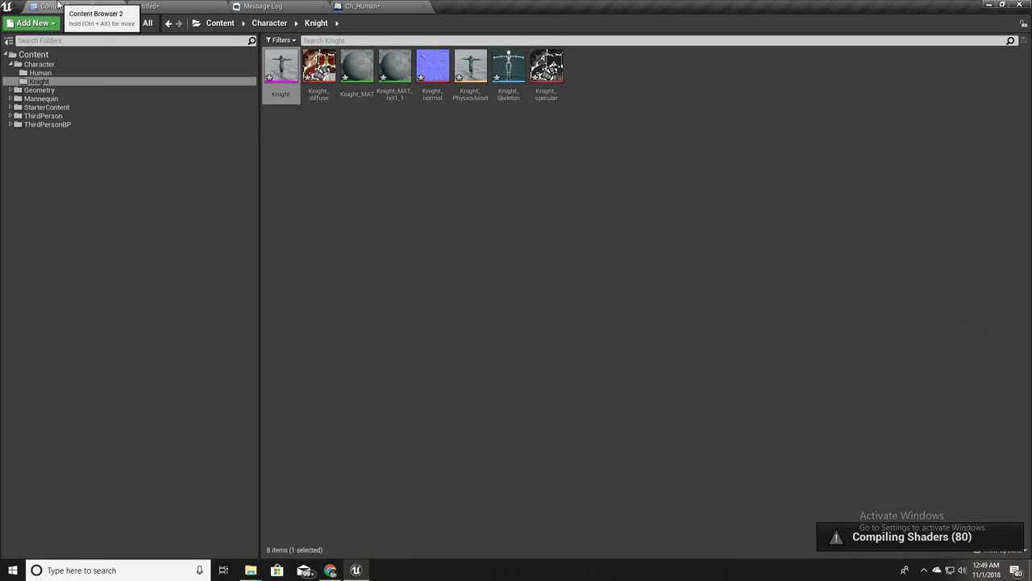
{"action": "left_click", "coordinate": [71, 124]}
{"action": "double_click", "coordinate": [290, 84]}
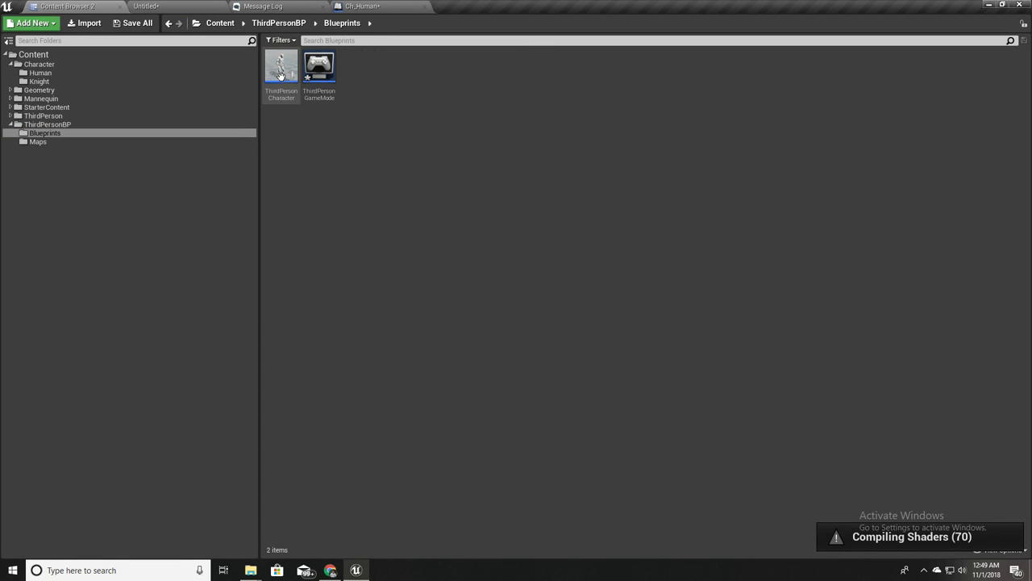
{"action": "double_click", "coordinate": [287, 81]}
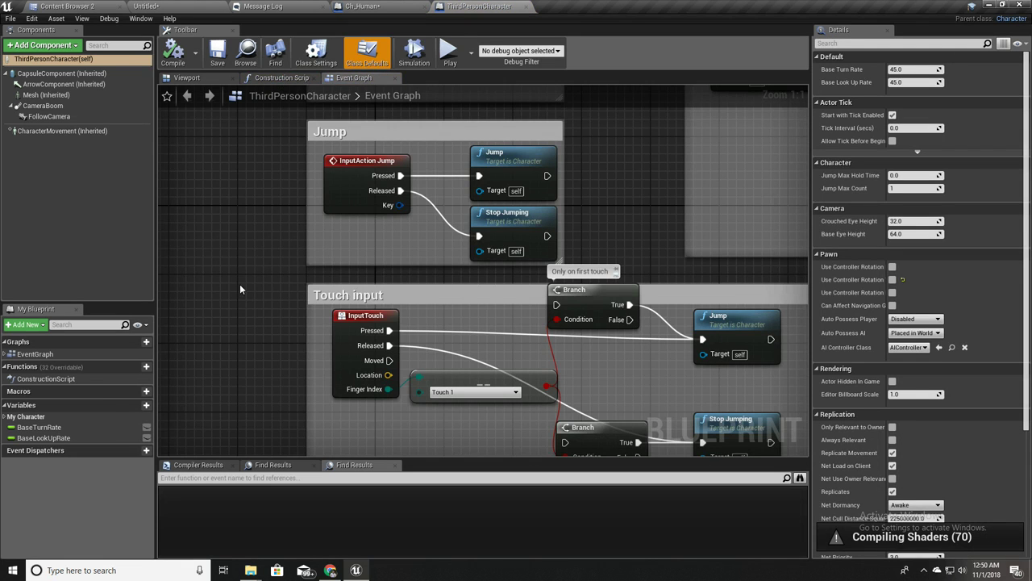
Copy the whole Mouse input comment group, with its Turn and LookUp axis nodes, from the ThirdPersonCharacter event graph
{"action": "right_click_drag", "start_coordinate": [241, 308], "coordinate": [238, 139]}
{"action": "scroll", "coordinate": [244, 240], "scroll_direction": "down", "scroll_amount": 4}
{"action": "right_click_drag", "start_coordinate": [338, 212], "coordinate": [379, 393]}
{"action": "scroll", "coordinate": [306, 260], "scroll_direction": "up", "scroll_amount": 4}
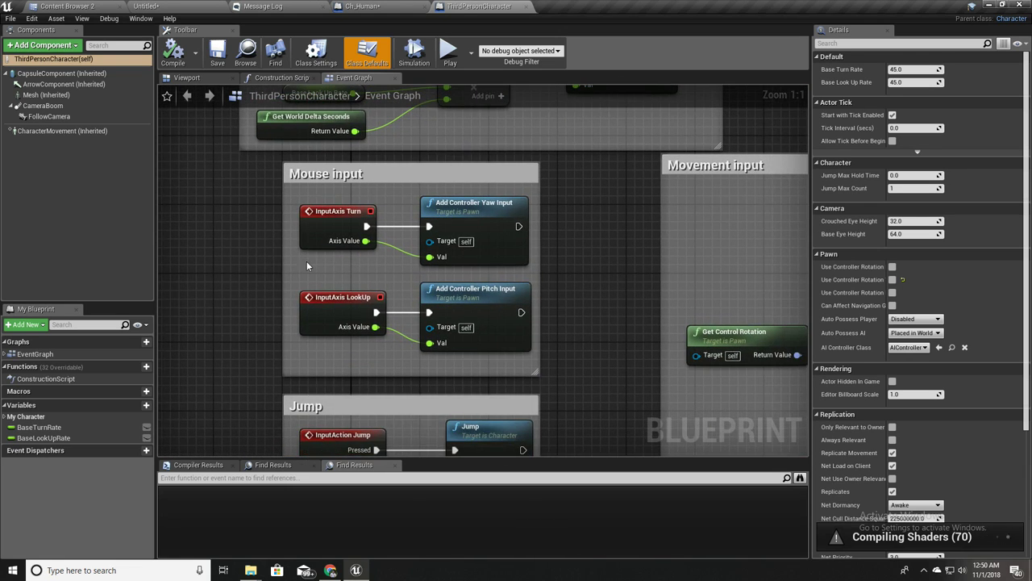
{"action": "right_click_drag", "start_coordinate": [247, 237], "coordinate": [192, 271]}
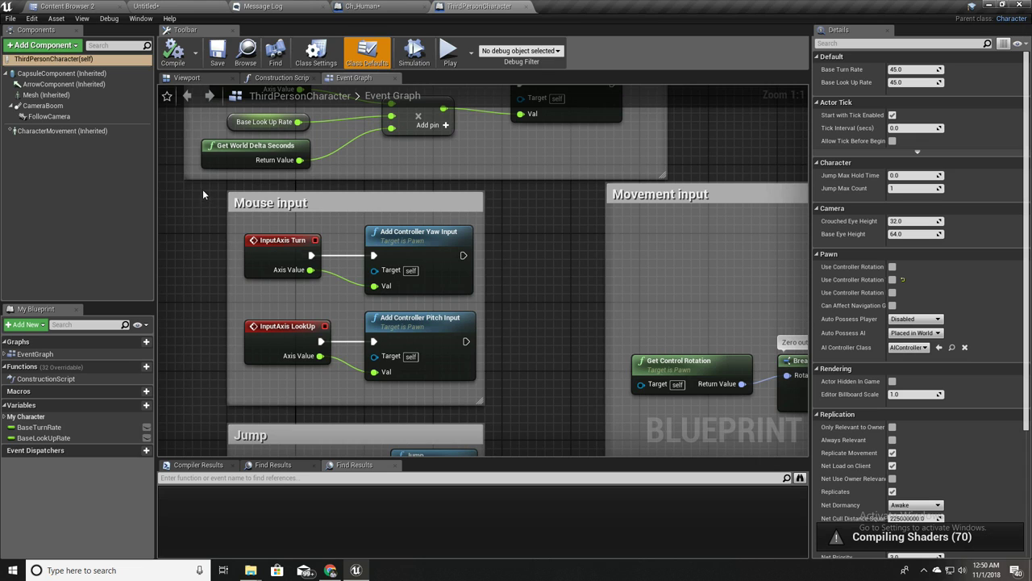
{"action": "left_click_drag", "start_coordinate": [202, 189], "coordinate": [512, 412]}
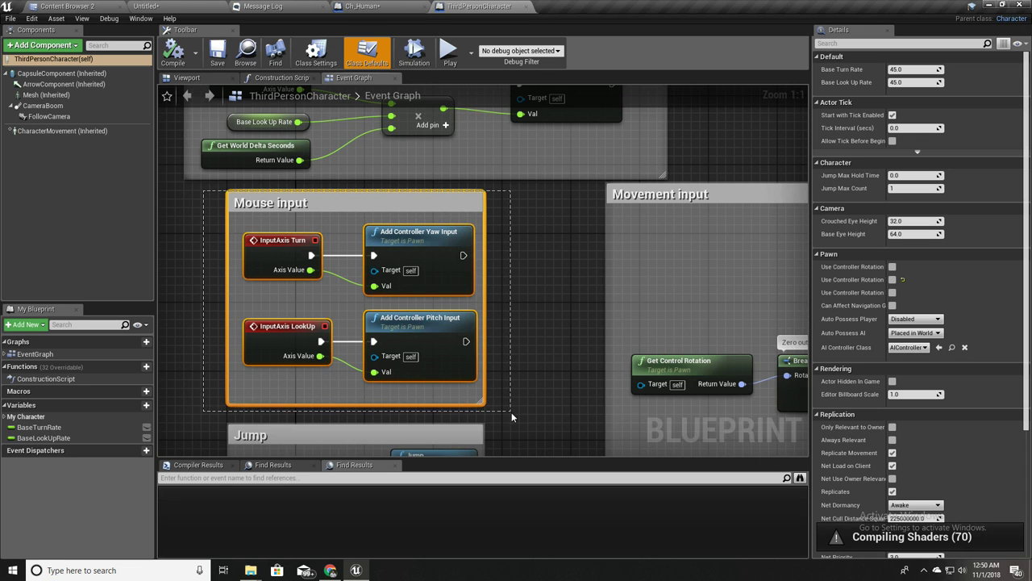
{"action": "left_click", "coordinate": [539, 239]}
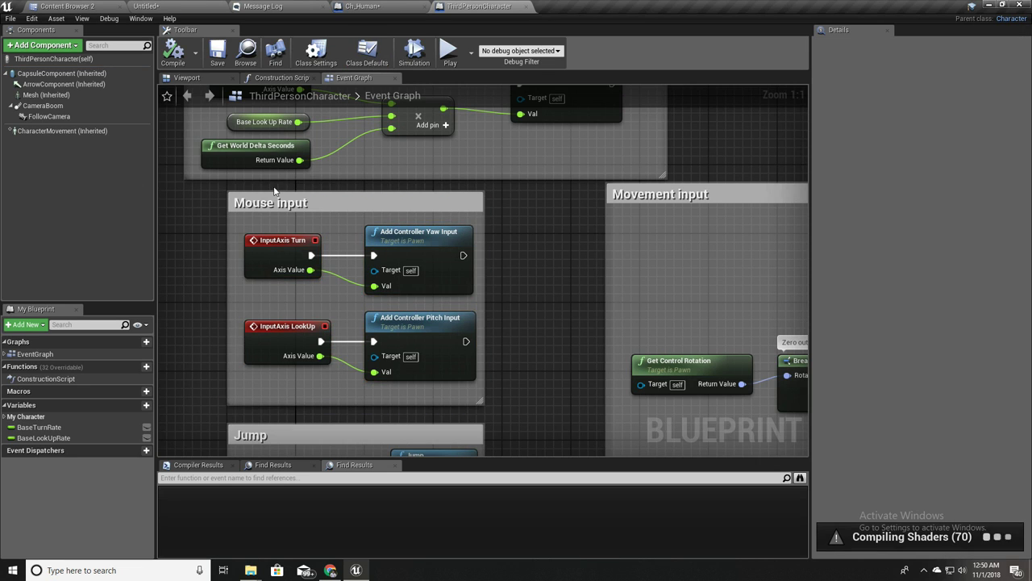
{"action": "left_click_drag", "start_coordinate": [205, 184], "coordinate": [516, 413]}
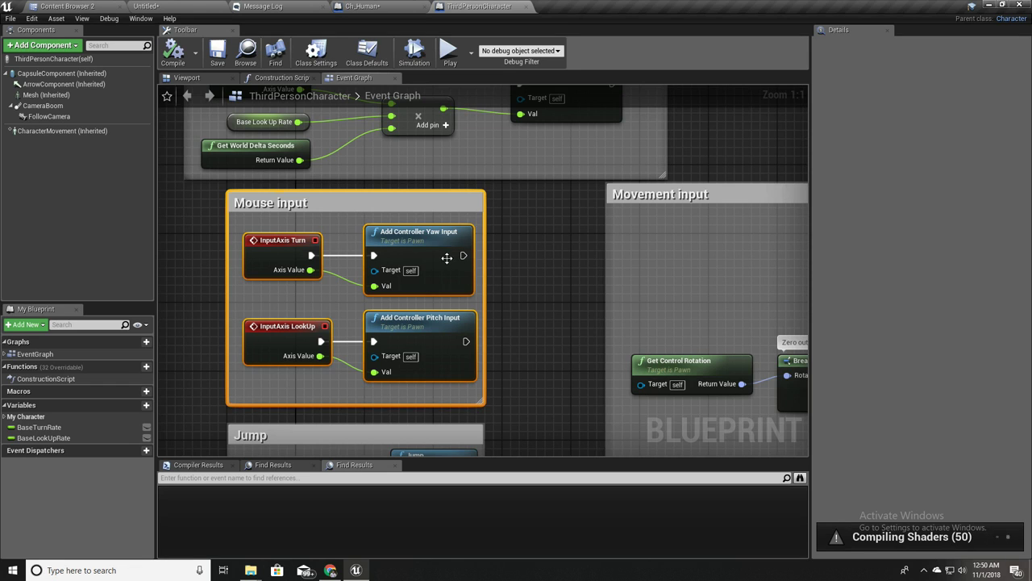
{"action": "left_click", "coordinate": [511, 244]}
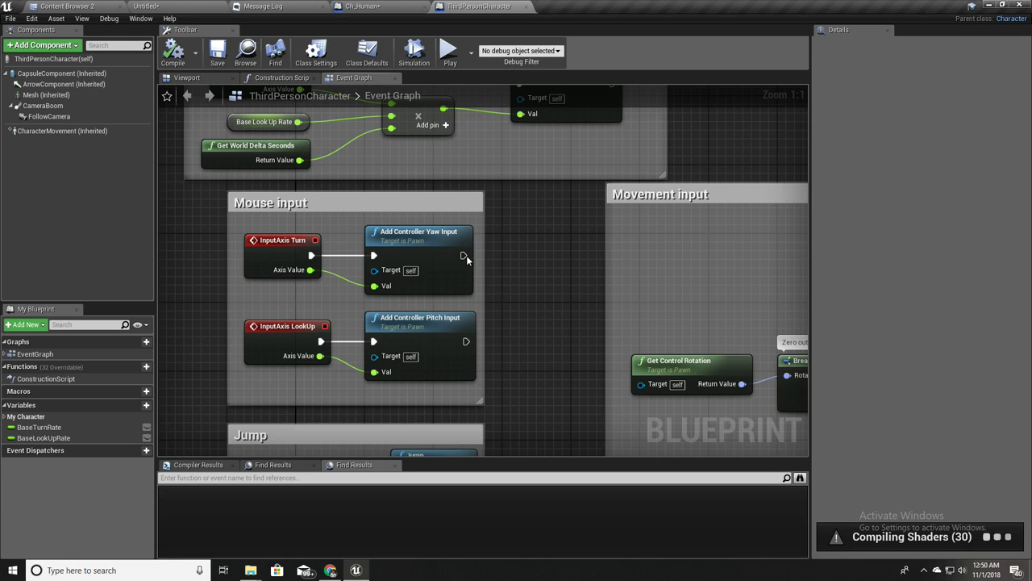
{"action": "left_click_drag", "start_coordinate": [201, 192], "coordinate": [502, 396]}
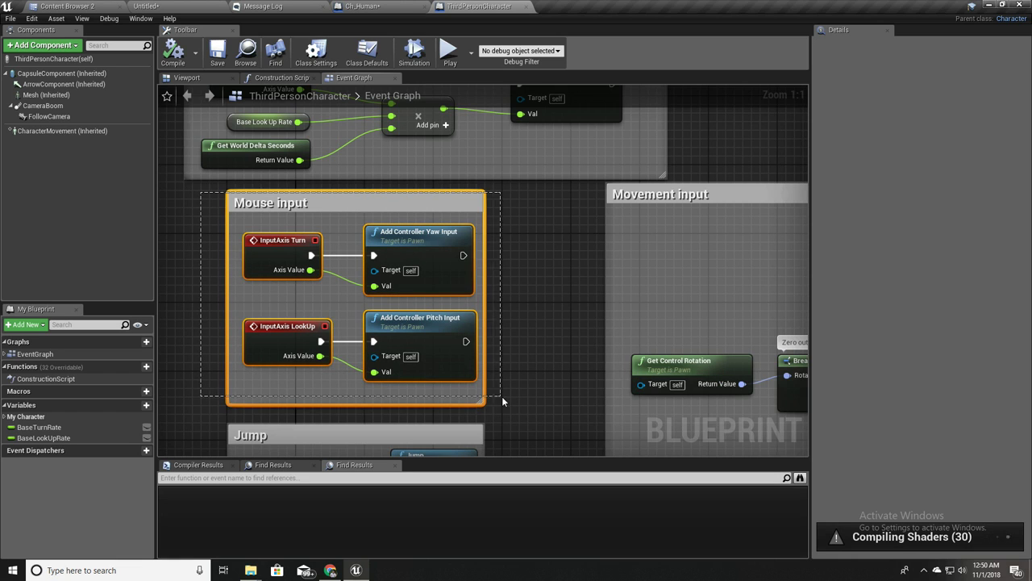
Add a new event graph named Basic Input to the Ch_Human blueprint
{"action": "left_click", "coordinate": [367, 6]}
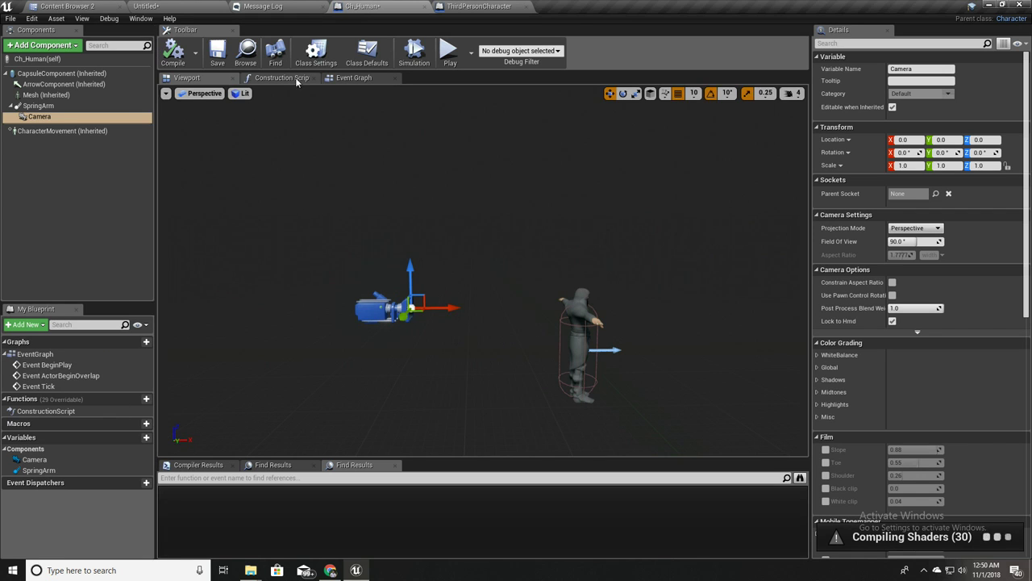
{"action": "left_click", "coordinate": [354, 77]}
{"action": "scroll", "coordinate": [321, 276], "scroll_direction": "down", "scroll_amount": 4}
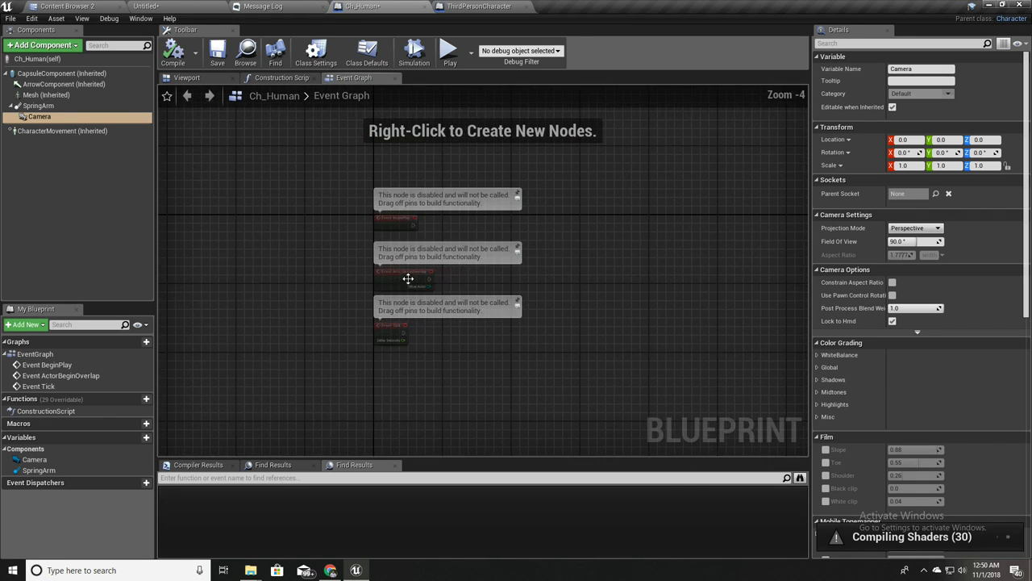
{"action": "scroll", "coordinate": [408, 277], "scroll_direction": "up", "scroll_amount": 4}
{"action": "right_click_drag", "start_coordinate": [521, 316], "coordinate": [461, 444]}
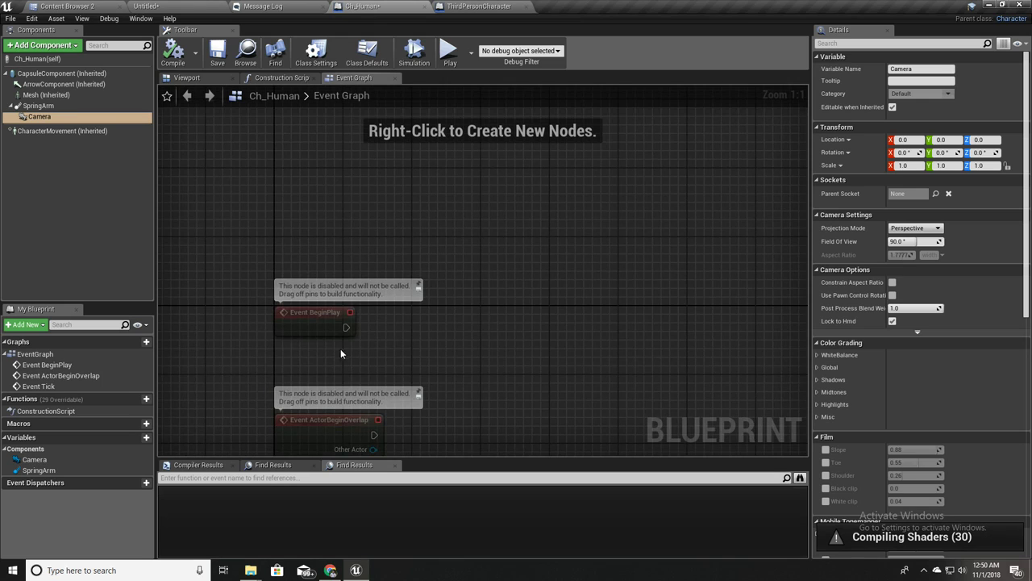
{"action": "right_click_drag", "start_coordinate": [341, 349], "coordinate": [346, 187]}
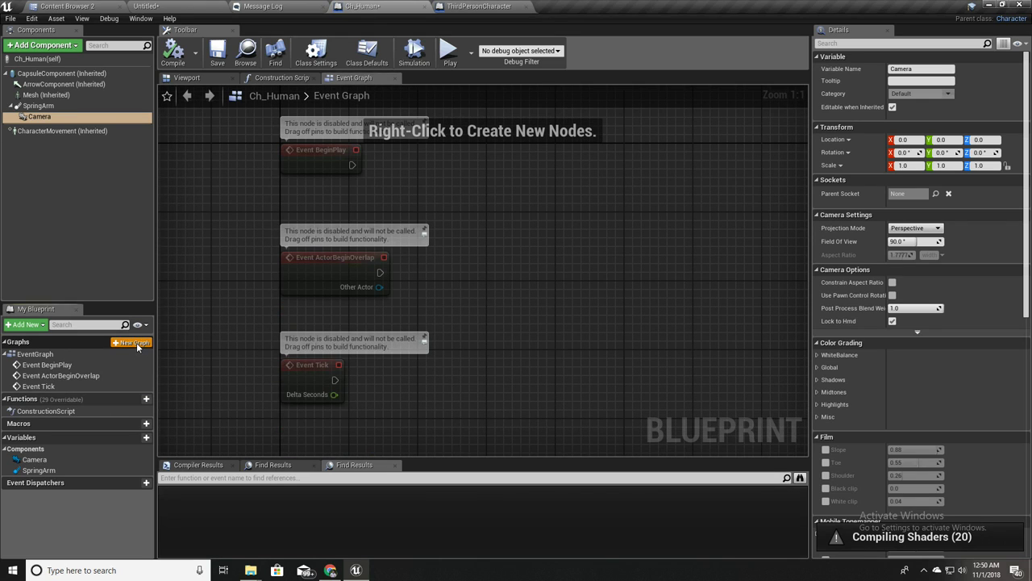
{"action": "left_click", "coordinate": [136, 342]}
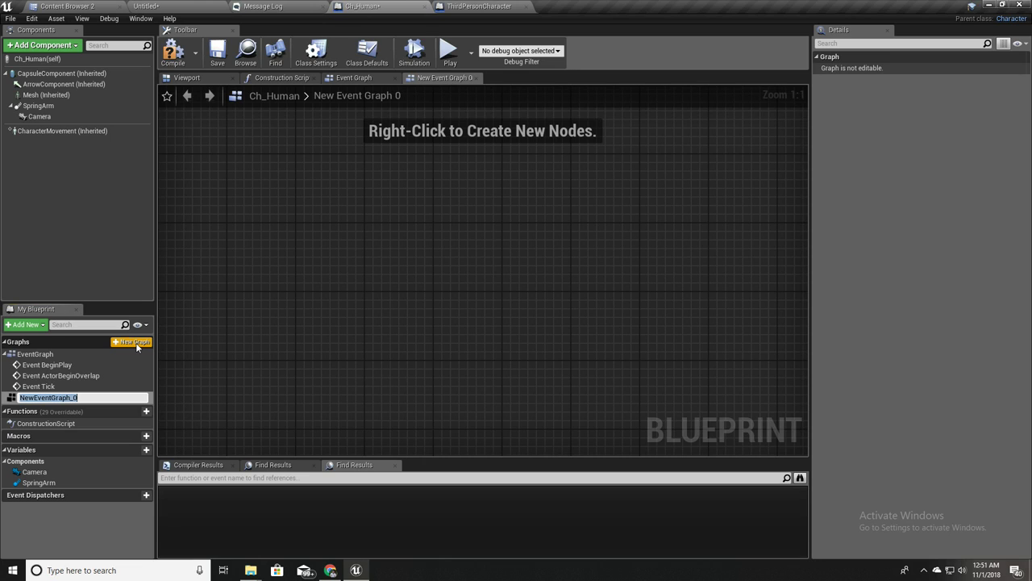
{"action": "type", "text": "Basic Input"}
{"action": "key", "text": "Return"}
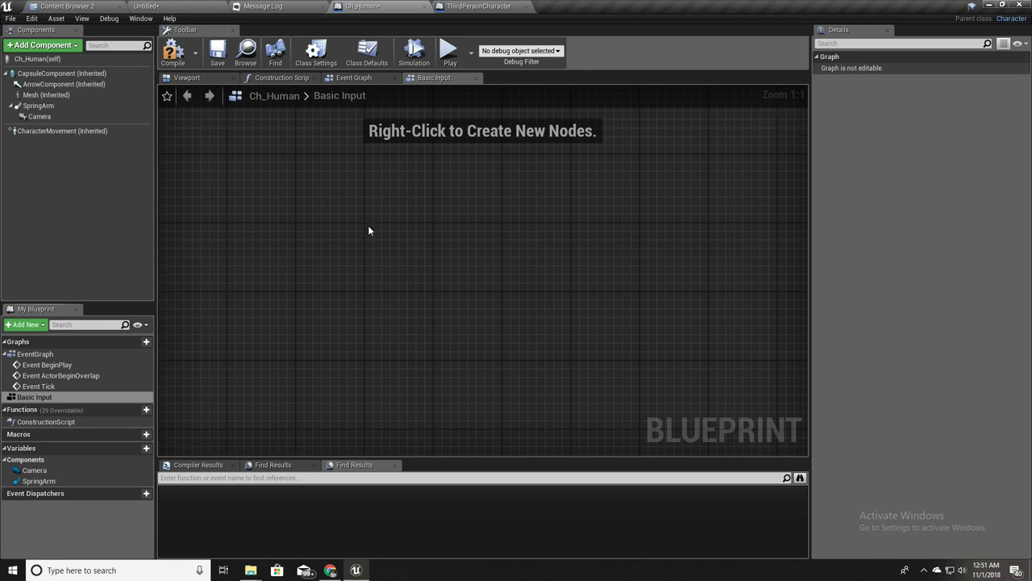
{"action": "left_click", "coordinate": [365, 78]}
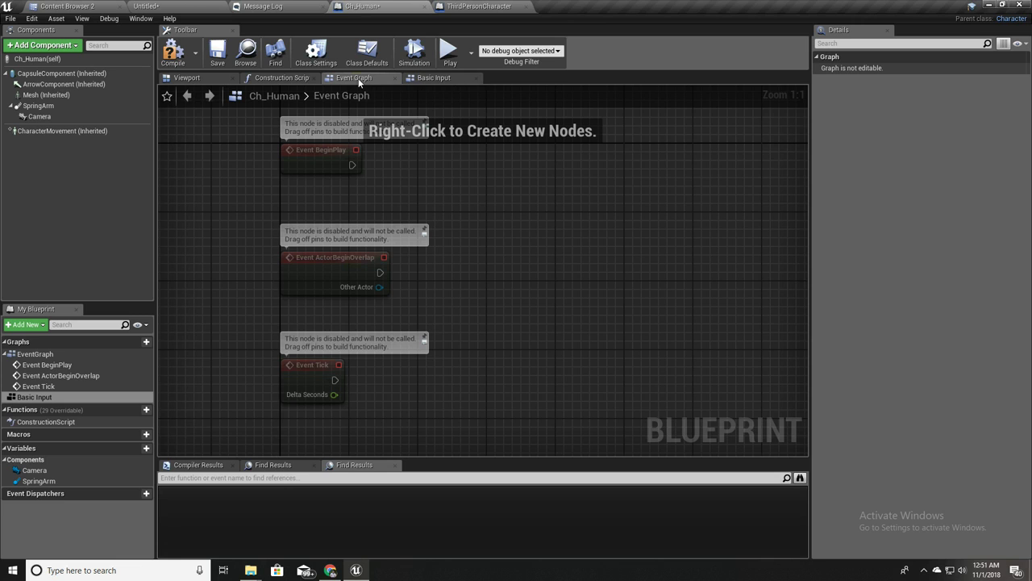
{"action": "scroll", "coordinate": [443, 238], "scroll_direction": "down", "scroll_amount": 4}
{"action": "scroll", "coordinate": [449, 245], "scroll_direction": "up", "scroll_amount": 4}
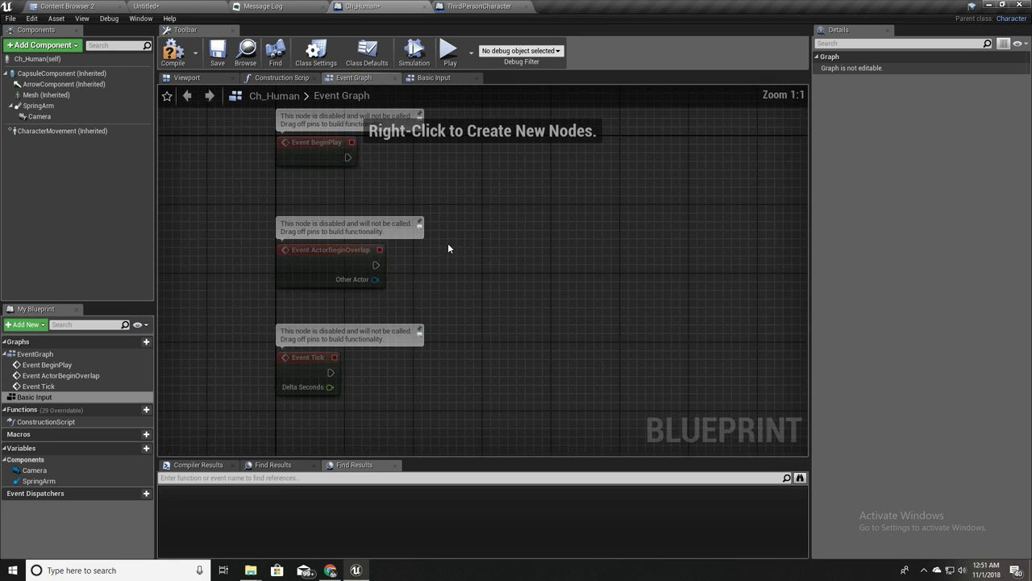
Paste the copied Mouse input nodes into Ch_Human's Basic Input graph and compile the blueprint
{"action": "left_click", "coordinate": [425, 79]}
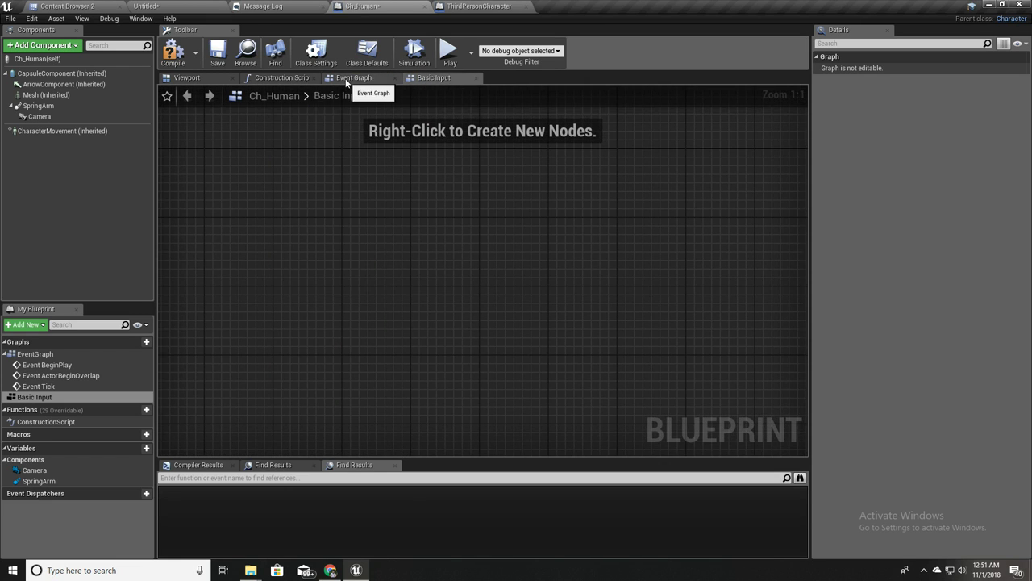
{"action": "right_click_drag", "start_coordinate": [445, 315], "coordinate": [387, 329]}
{"action": "key", "text": "ctrl+v"}
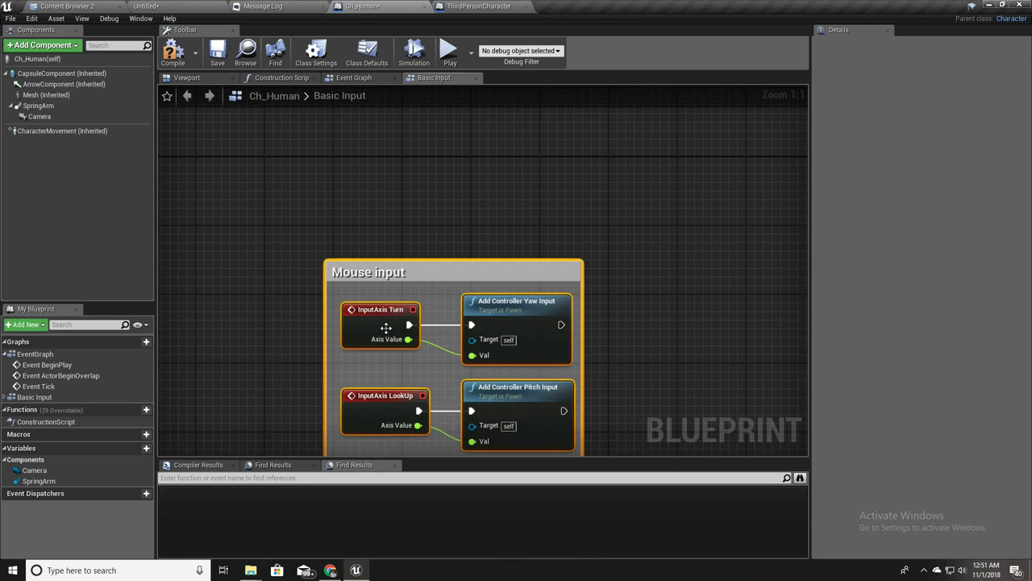
{"action": "right_click_drag", "start_coordinate": [287, 313], "coordinate": [245, 361]}
{"action": "scroll", "coordinate": [245, 360], "scroll_direction": "down", "scroll_amount": 2}
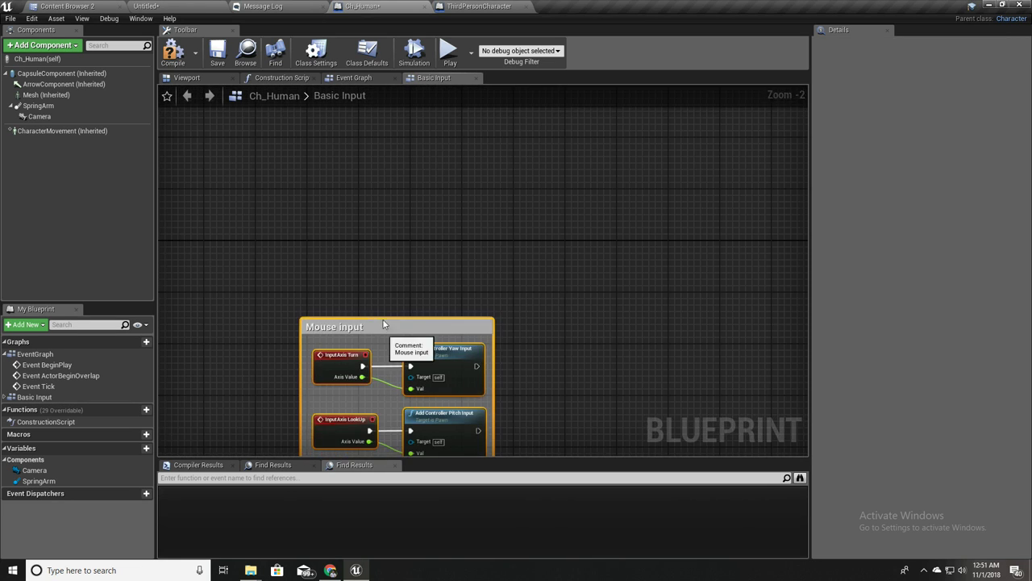
{"action": "right_click_drag", "start_coordinate": [383, 322], "coordinate": [378, 166]}
{"action": "scroll", "coordinate": [329, 238], "scroll_direction": "up", "scroll_amount": 2}
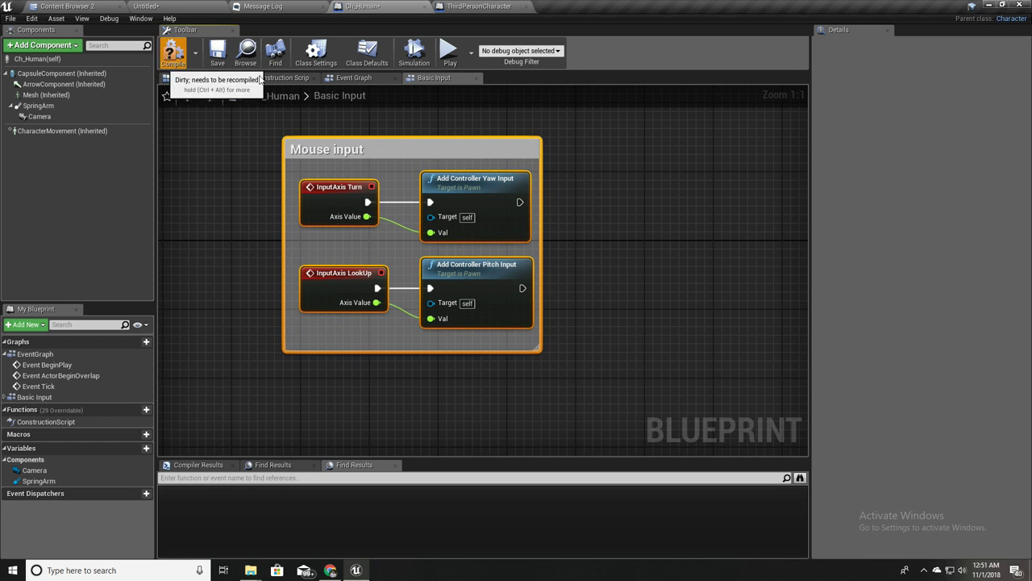
{"action": "left_click", "coordinate": [167, 59]}
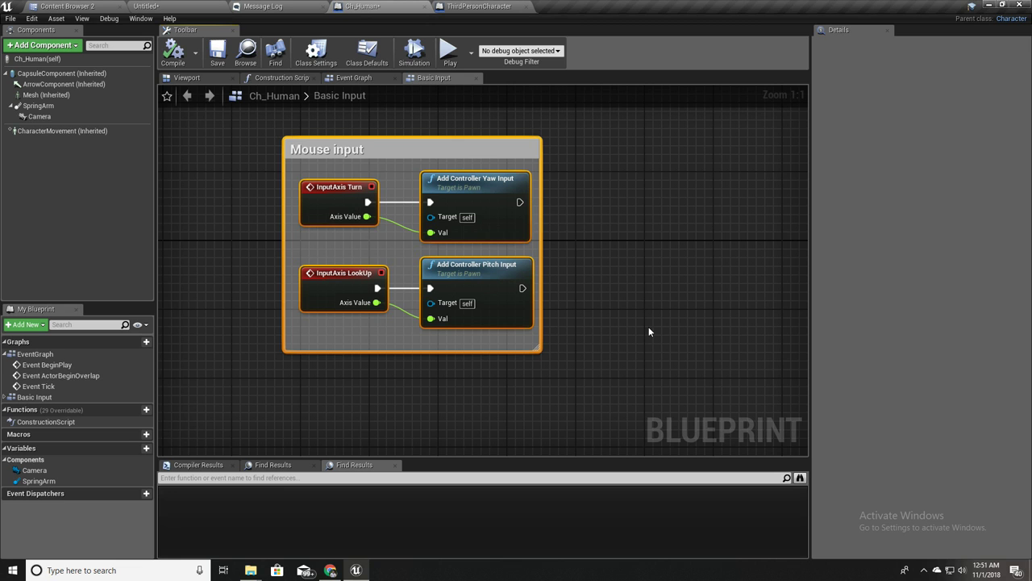
Play-test the level twice to check how the knight and camera respond to mouse input
{"action": "left_click", "coordinate": [173, 6]}
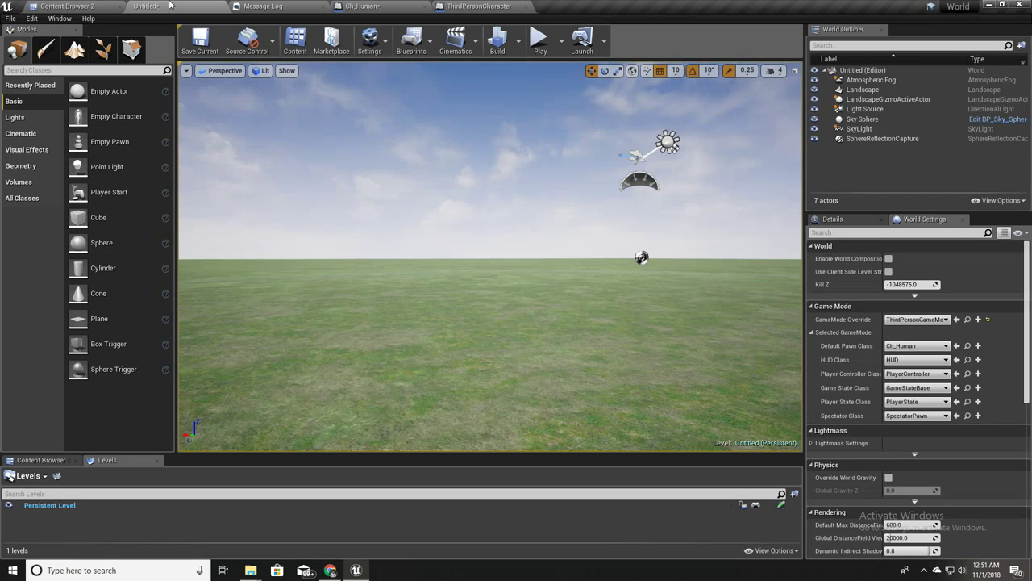
{"action": "left_click", "coordinate": [540, 38]}
{"action": "left_click", "coordinate": [584, 177]}
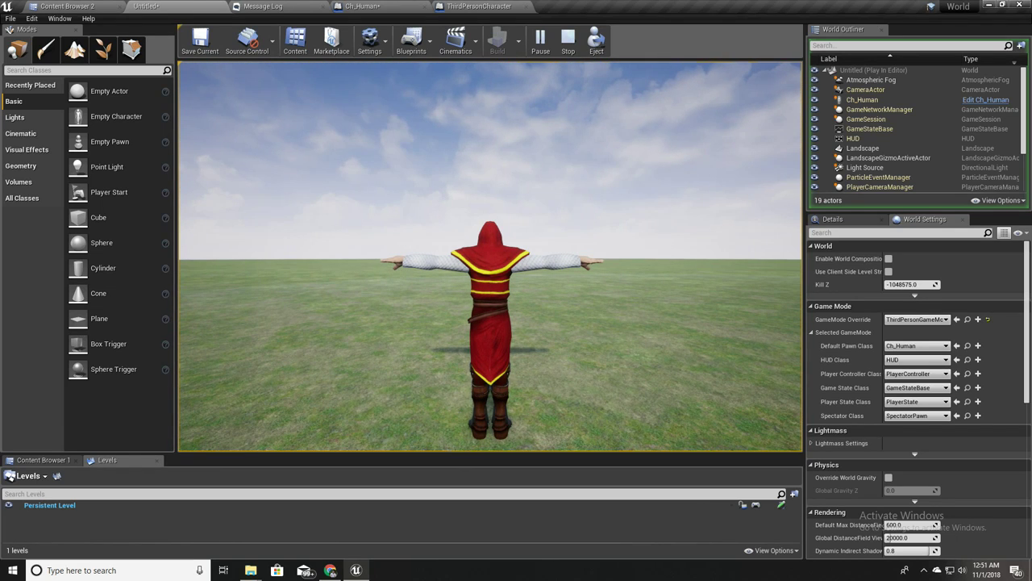
{"action": "key", "text": "Escape"}
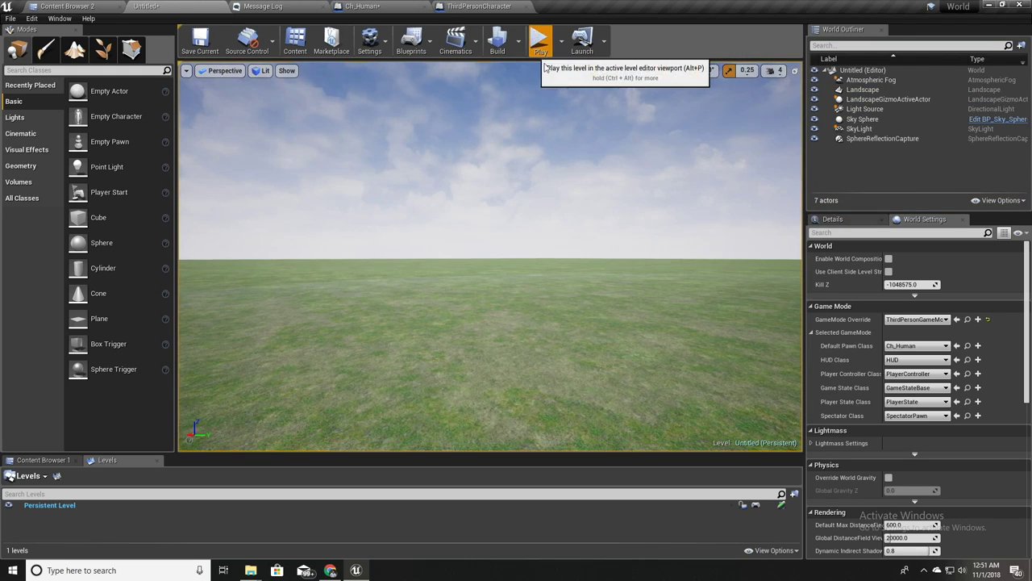
{"action": "left_click", "coordinate": [539, 38]}
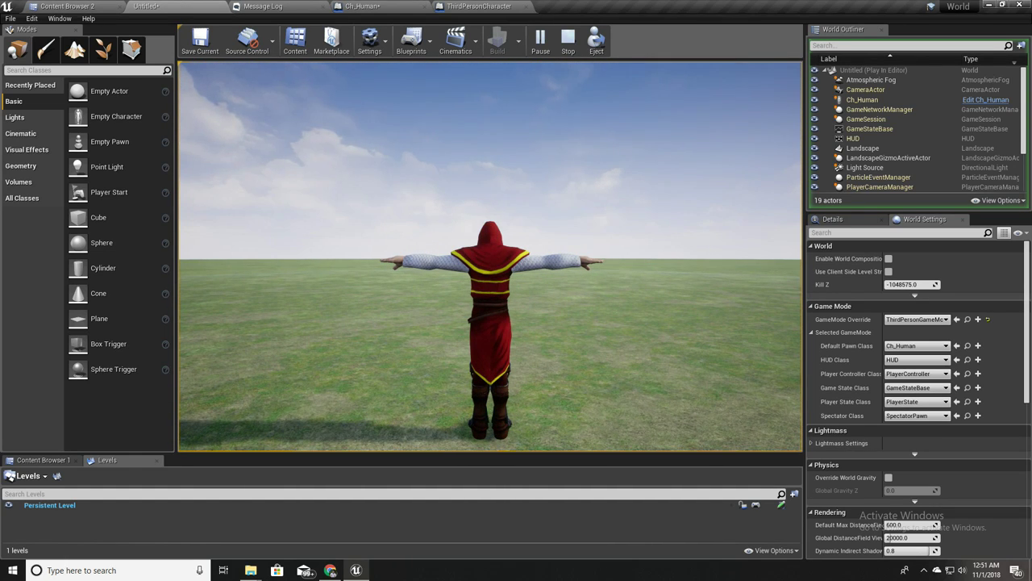
{"action": "key", "text": "Escape"}
Disable Use Controller Rotation Yaw in the Pawn settings of Ch_Human itself and compile the blueprint
{"action": "left_click", "coordinate": [362, 6]}
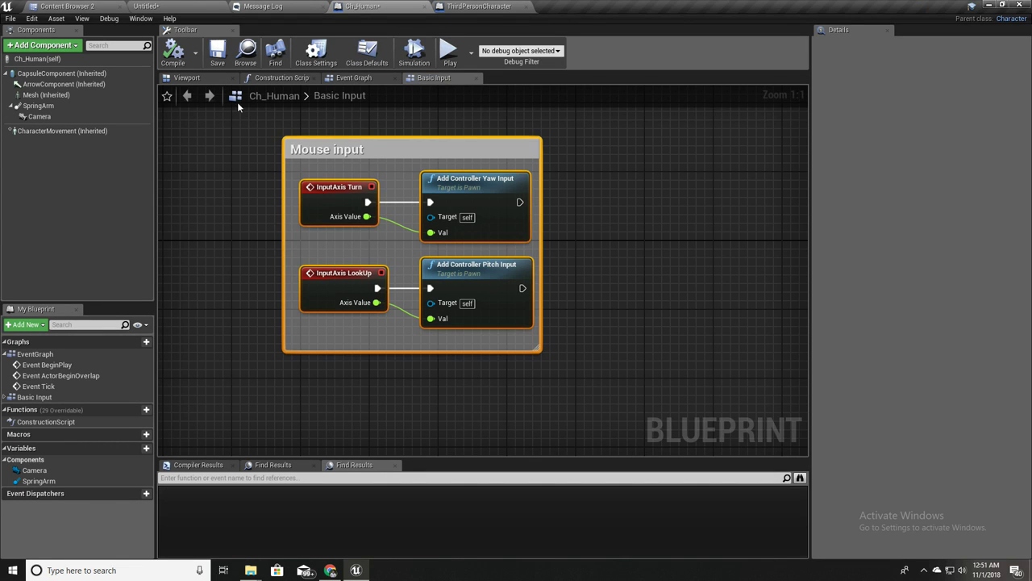
{"action": "left_click", "coordinate": [202, 125]}
{"action": "left_click", "coordinate": [58, 58]}
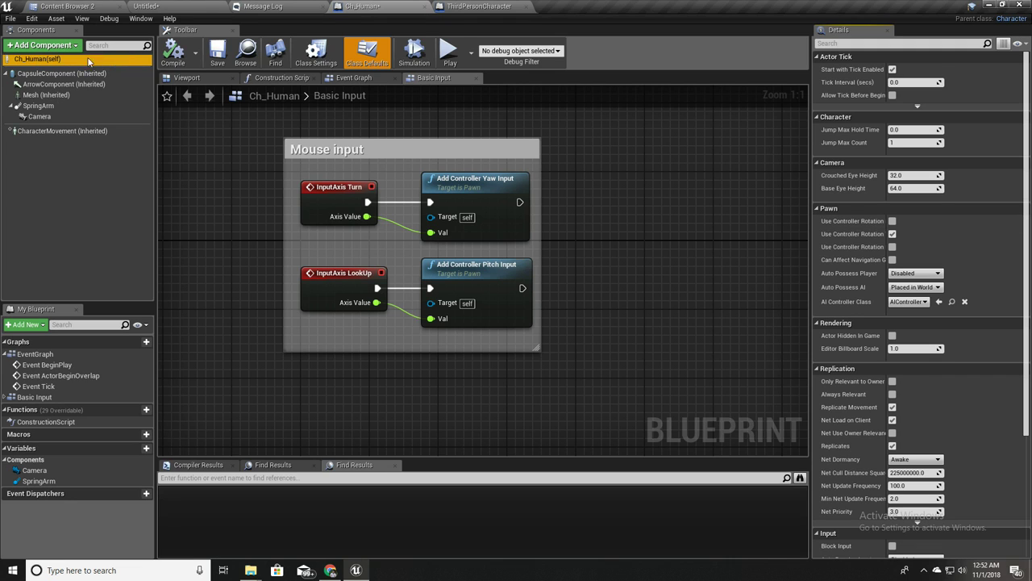
{"action": "left_click", "coordinate": [892, 234]}
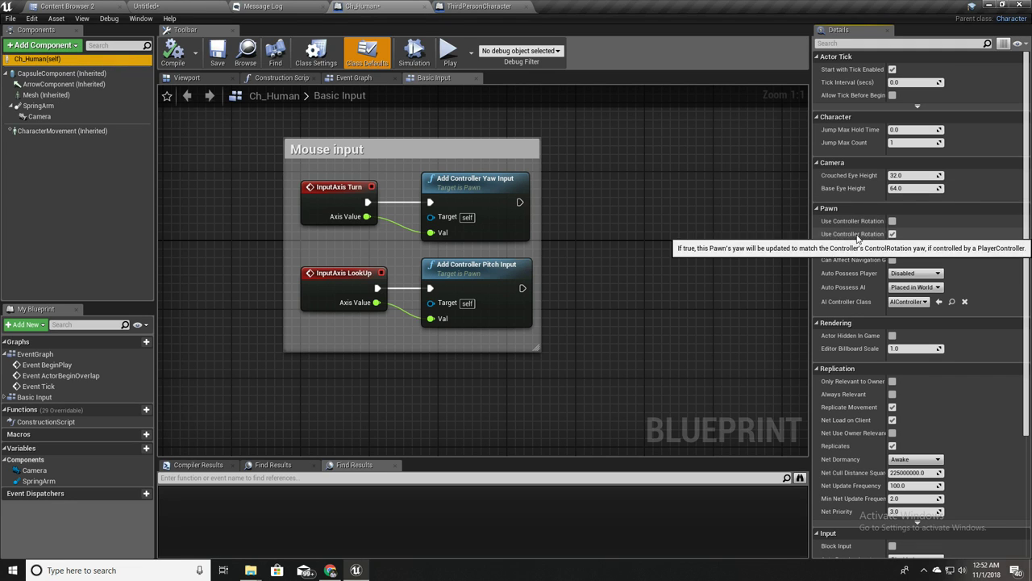
{"action": "left_click_drag", "start_coordinate": [810, 224], "coordinate": [724, 223]}
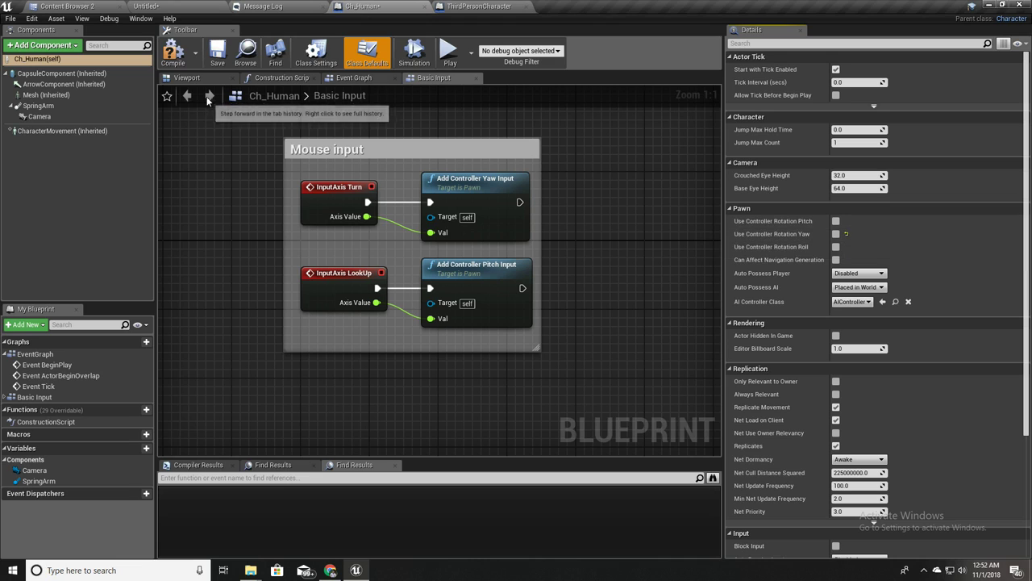
{"action": "left_click", "coordinate": [172, 55]}
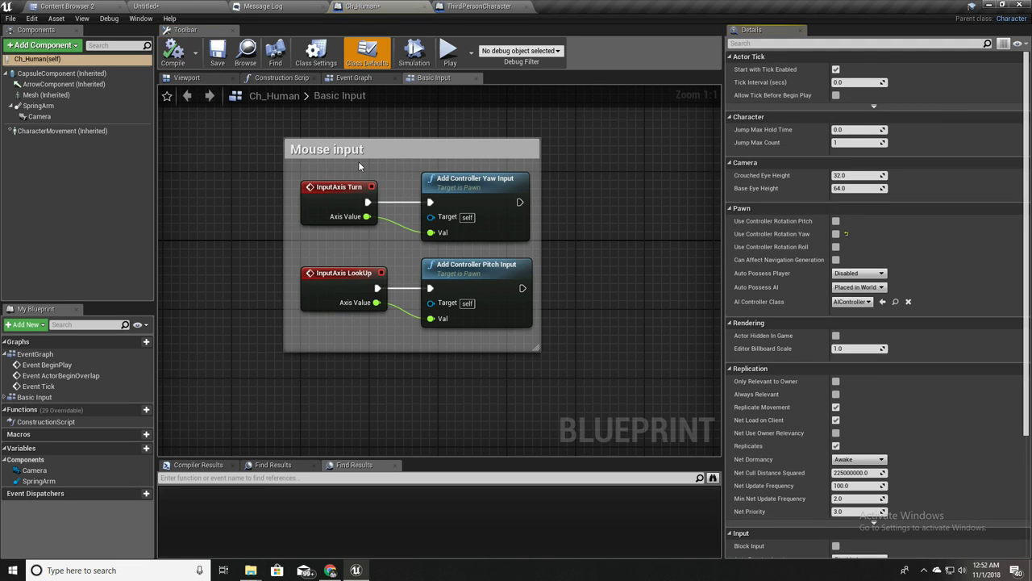
Play-test the level with controller yaw rotation disabled, then return to the Ch_Human blueprint
{"action": "left_click", "coordinate": [161, 6]}
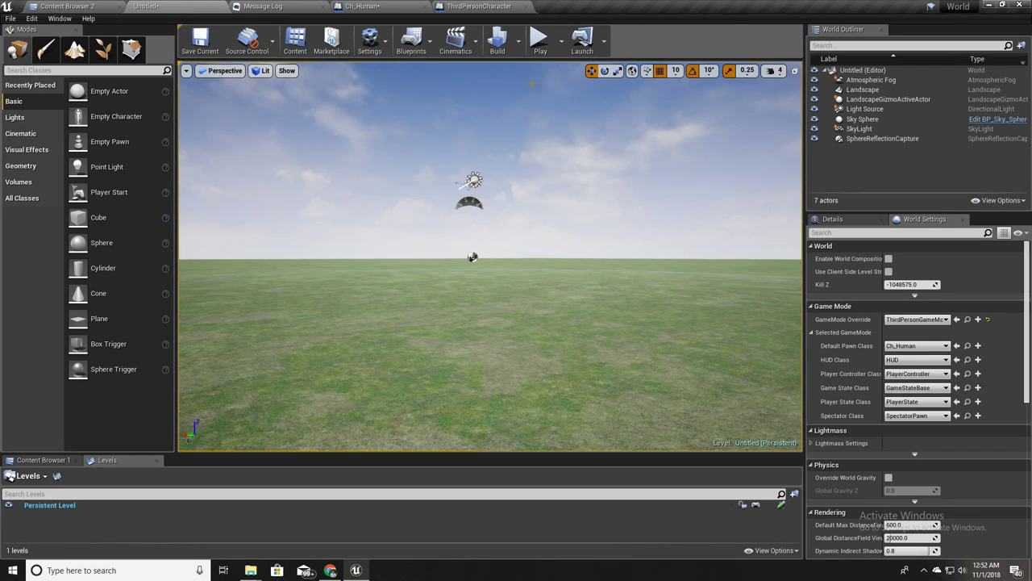
{"action": "left_click", "coordinate": [537, 42]}
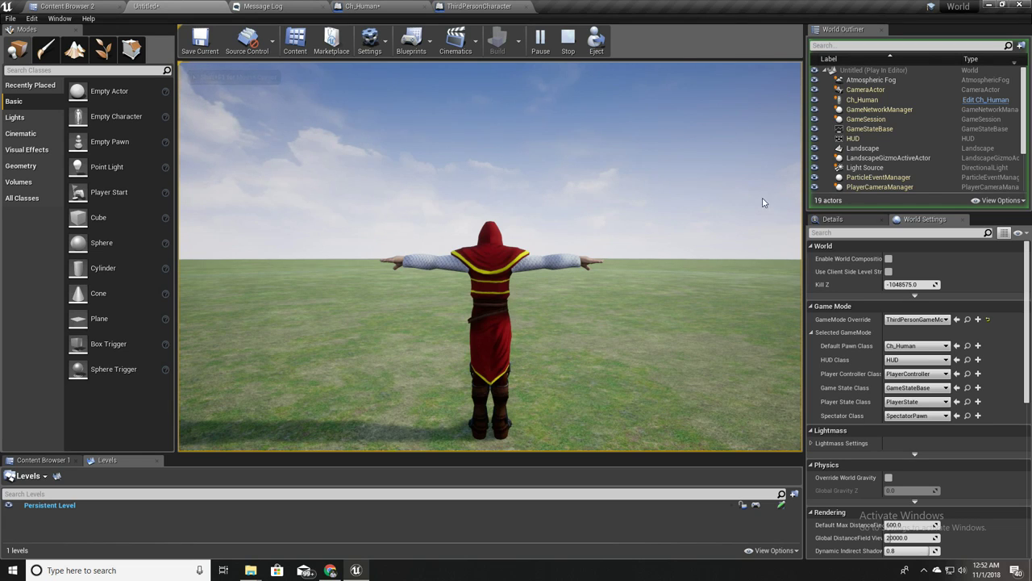
{"action": "key", "text": "Escape"}
{"action": "left_click", "coordinate": [362, 6]}
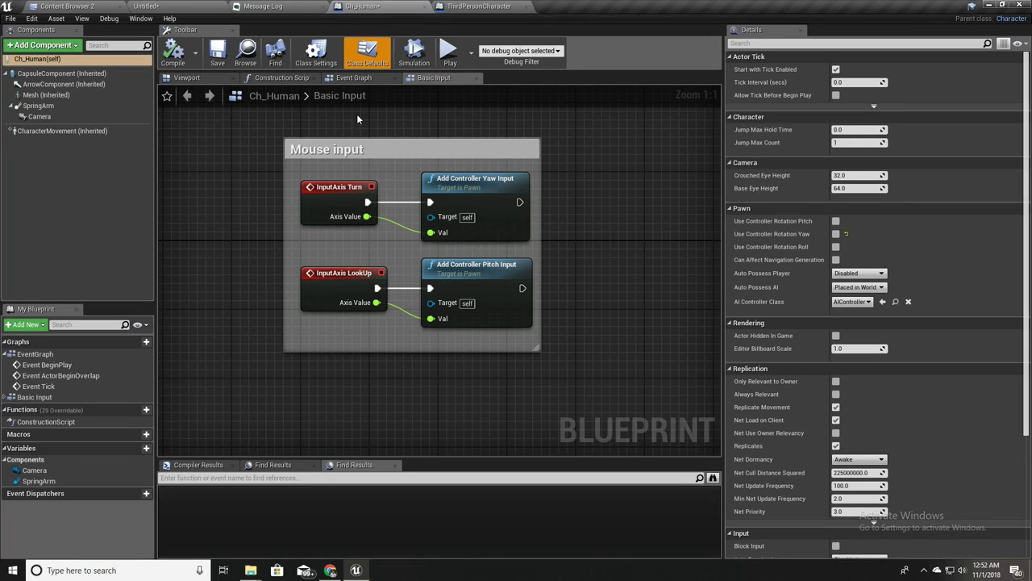
Enable Use Pawn Control Rotation on the SpringArm component and compile the Ch_Human blueprint
{"action": "left_click", "coordinate": [40, 107]}
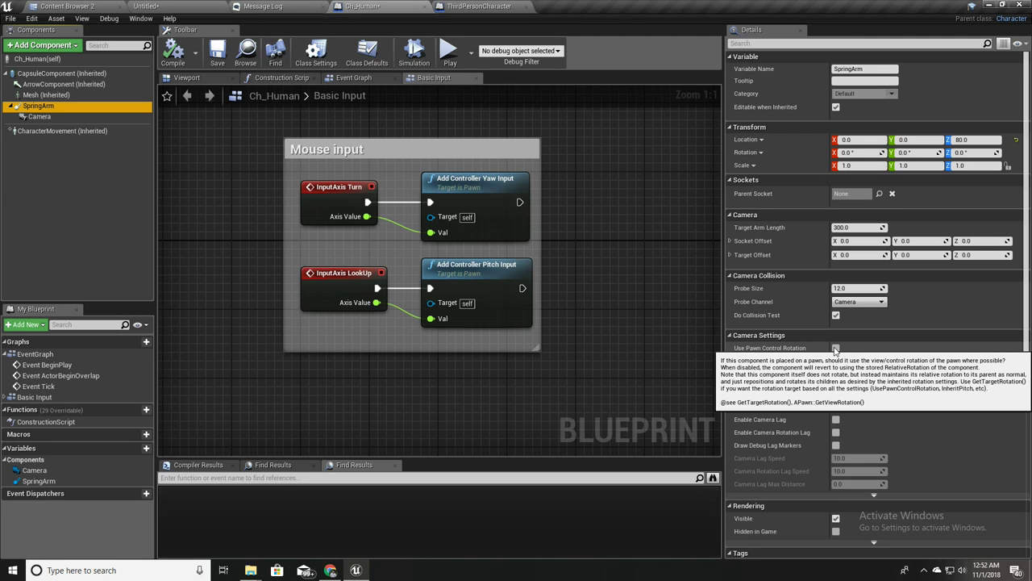
{"action": "left_click", "coordinate": [835, 348]}
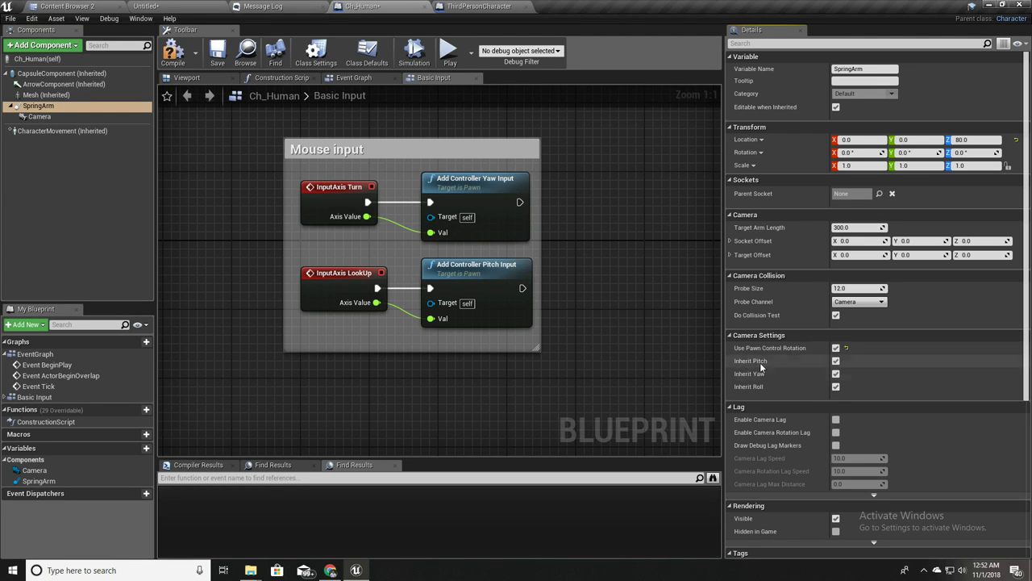
{"action": "left_click", "coordinate": [171, 55]}
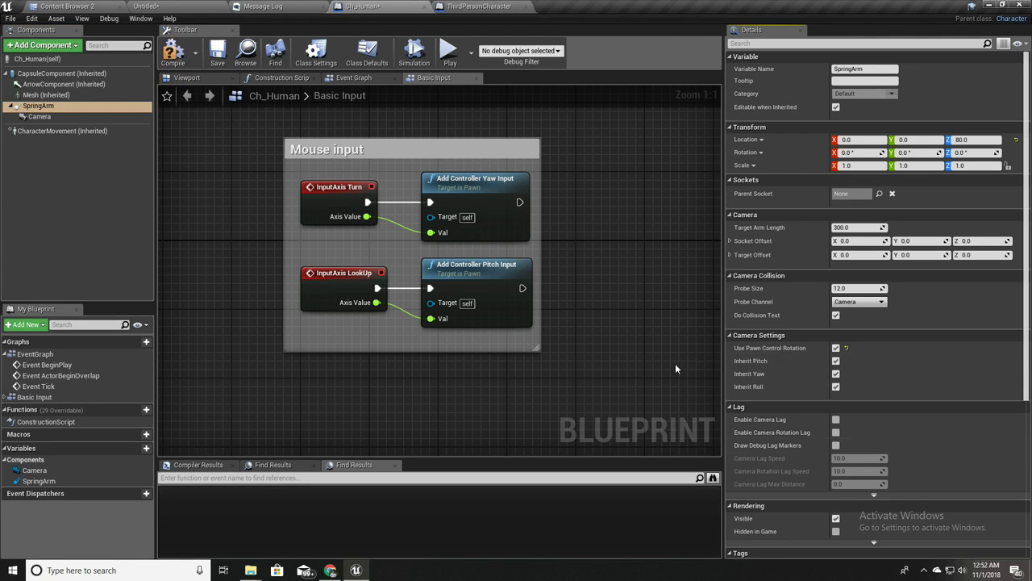
{"action": "left_click", "coordinate": [472, 183]}
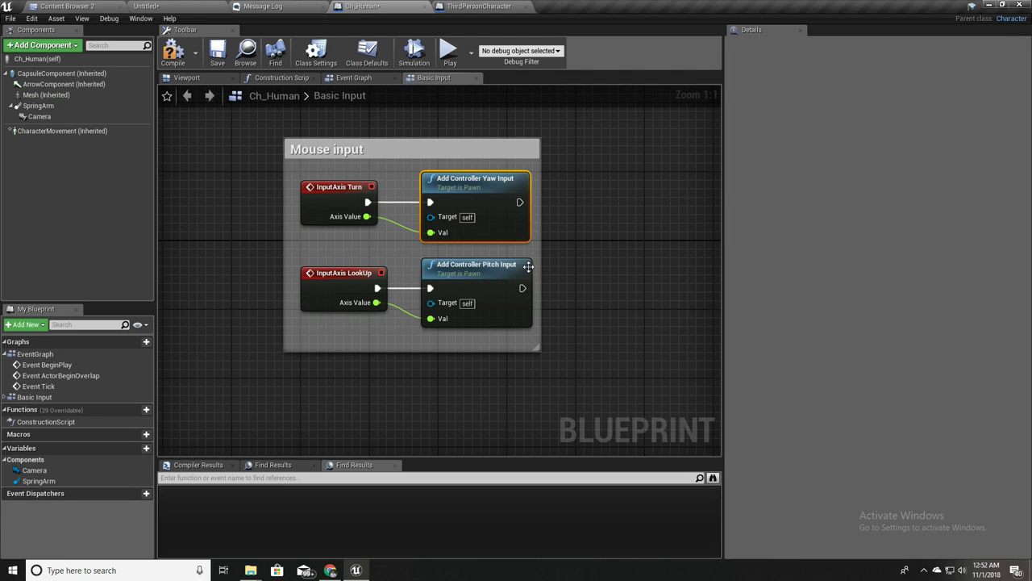
{"action": "left_click", "coordinate": [487, 273]}
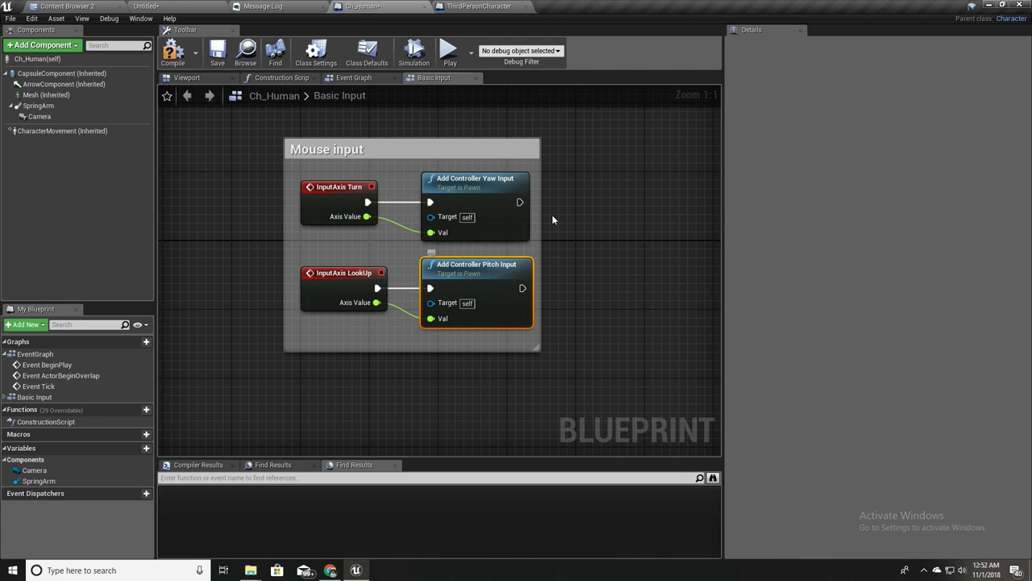
{"action": "left_click", "coordinate": [40, 106]}
Play-test the level to check how the camera orbits the knight with pawn control rotation, then stop the session
{"action": "left_click", "coordinate": [170, 5]}
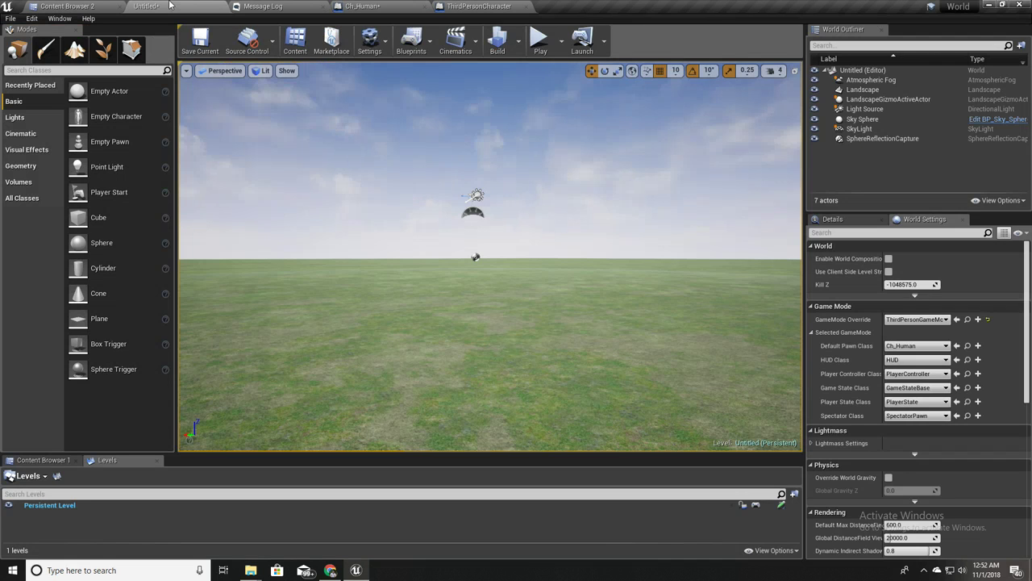
{"action": "left_click", "coordinate": [541, 47]}
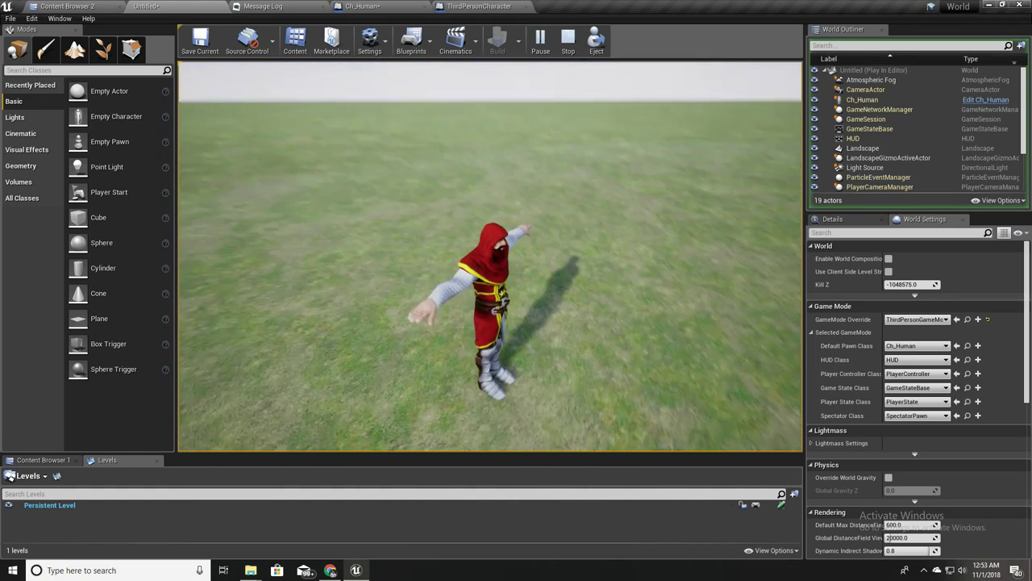
{"action": "key", "text": "Escape"}
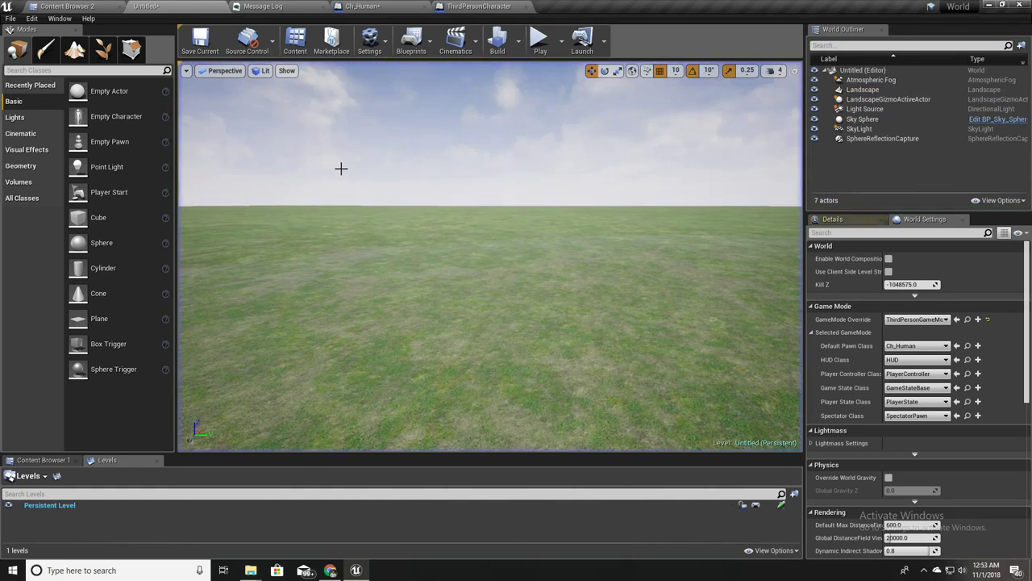
{"action": "right_click_drag", "start_coordinate": [460, 230], "coordinate": [472, 237]}
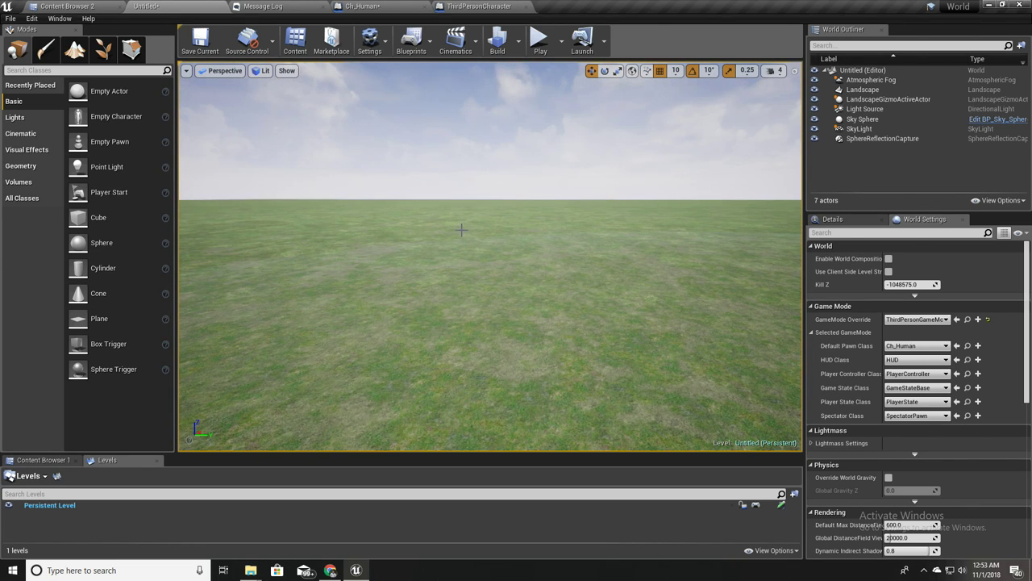
Switch to the Mixamo page in Chrome and search its animations for "idle"
{"action": "key", "text": "alt+Tab"}
{"action": "key", "text": "alt+Tab"}
{"action": "key", "text": "alt+Tab"}
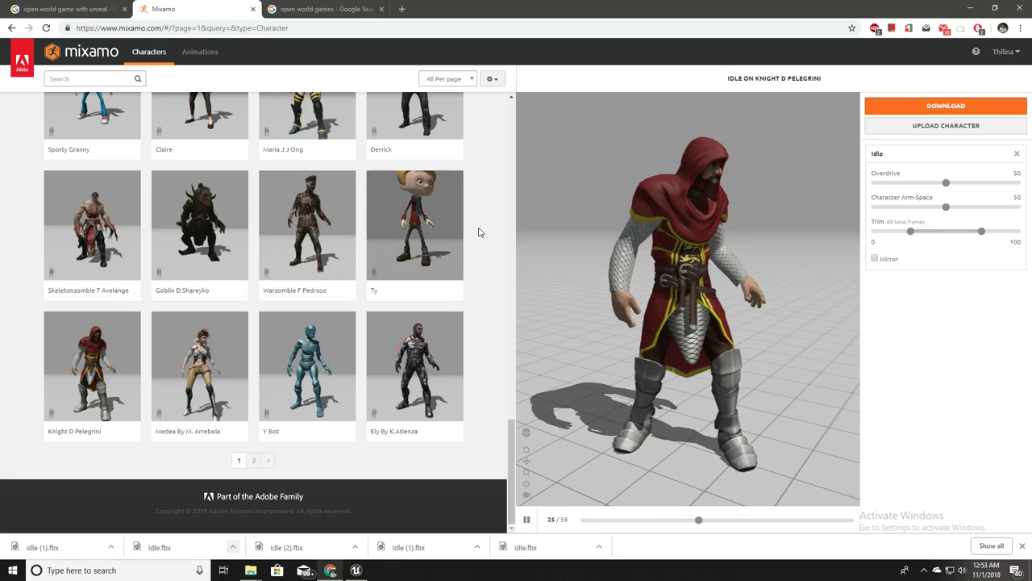
{"action": "scroll", "coordinate": [478, 233], "scroll_direction": "up", "scroll_amount": 15}
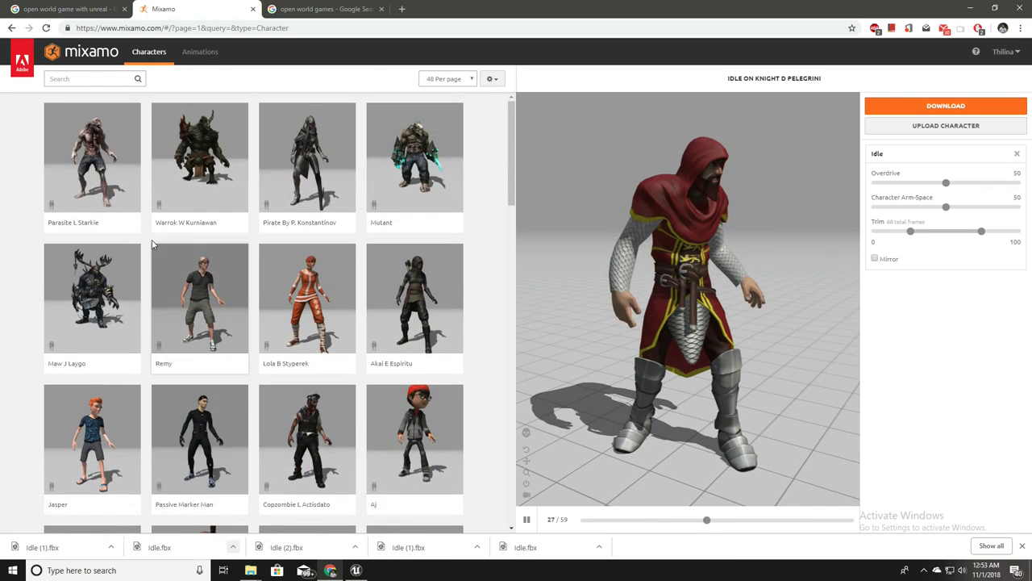
{"action": "left_click", "coordinate": [199, 53]}
{"action": "left_click", "coordinate": [82, 77]}
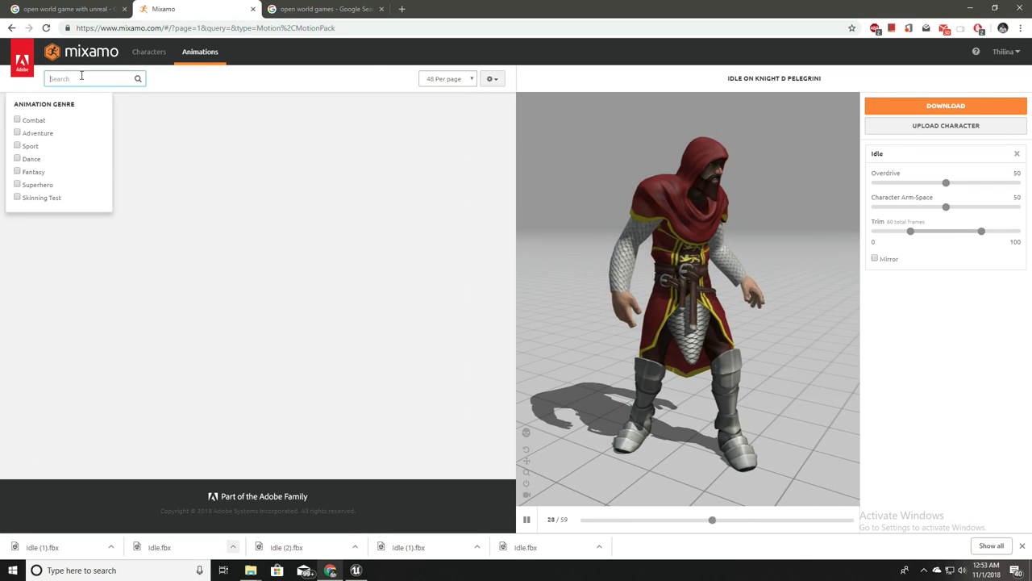
{"action": "type", "text": "idle"}
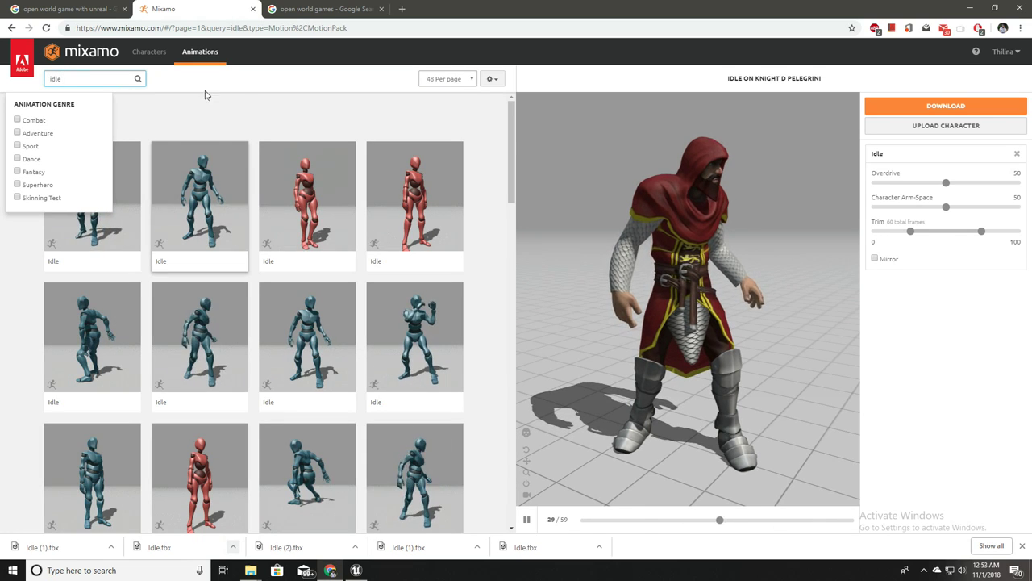
Download the Idle animation applied to Knight D Pelegrini, with the skin option set to Without Skin
{"action": "left_click", "coordinate": [169, 166]}
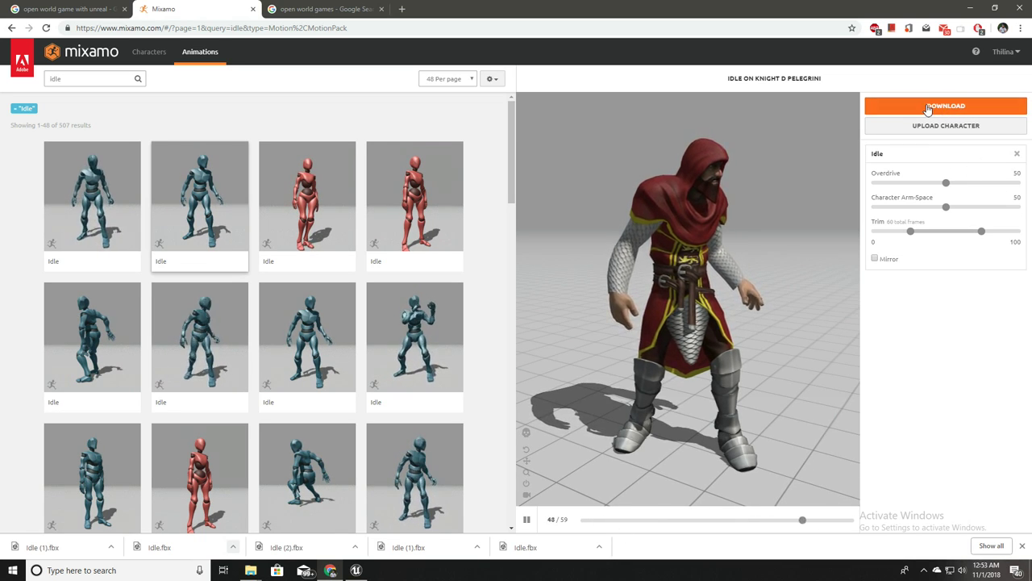
{"action": "left_click", "coordinate": [928, 107]}
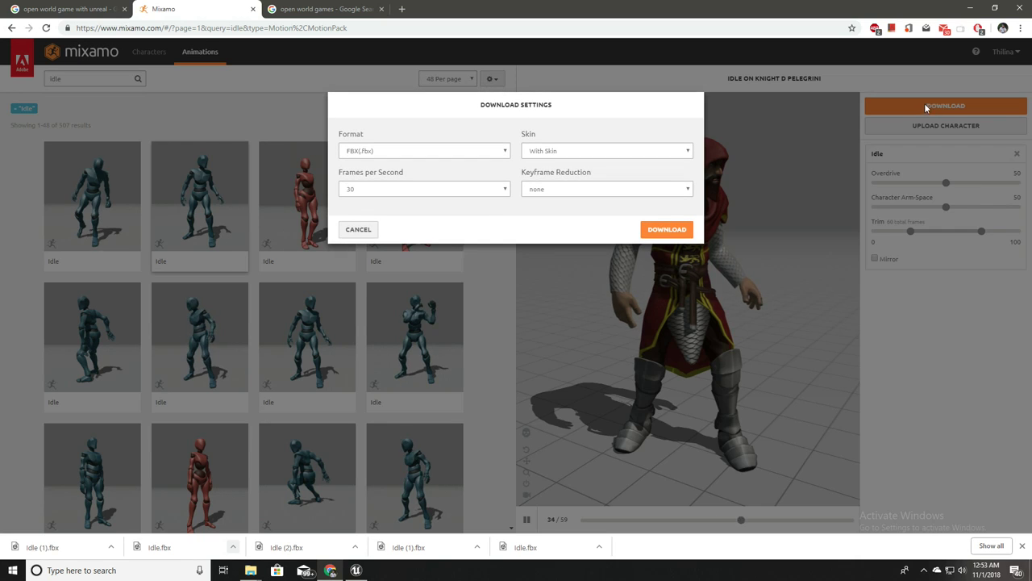
{"action": "left_click", "coordinate": [565, 152]}
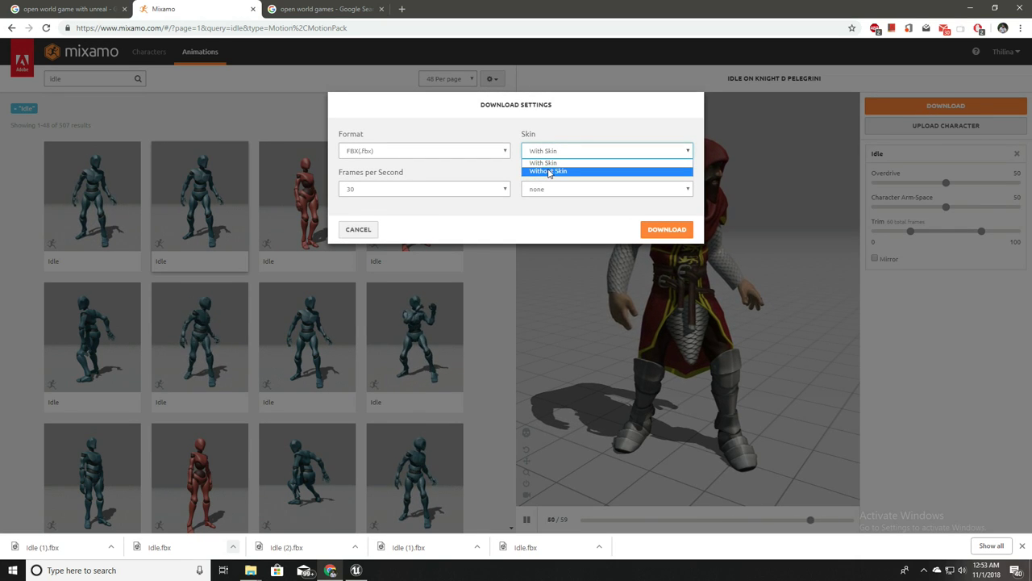
{"action": "left_click", "coordinate": [548, 171]}
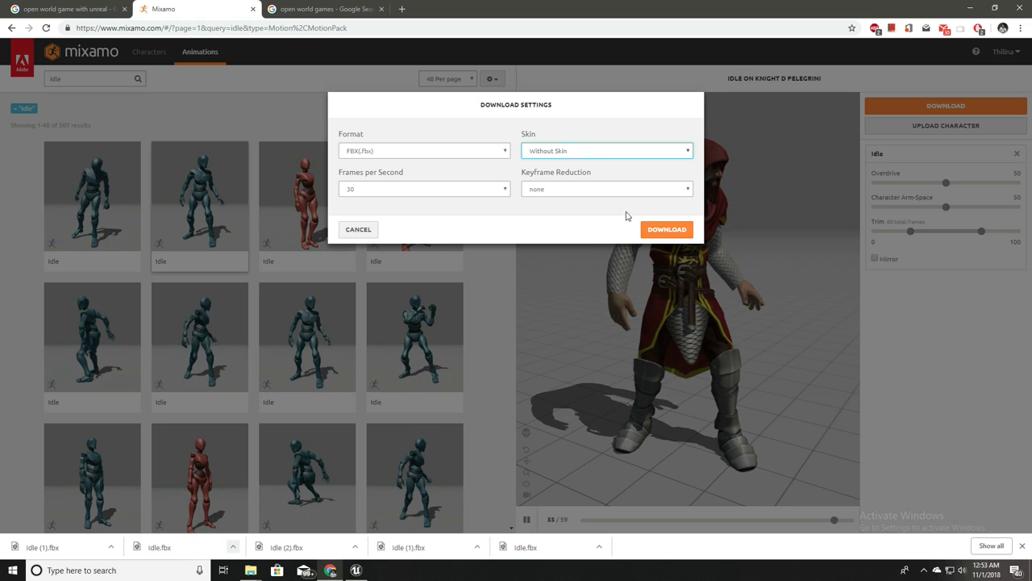
{"action": "left_click", "coordinate": [657, 230]}
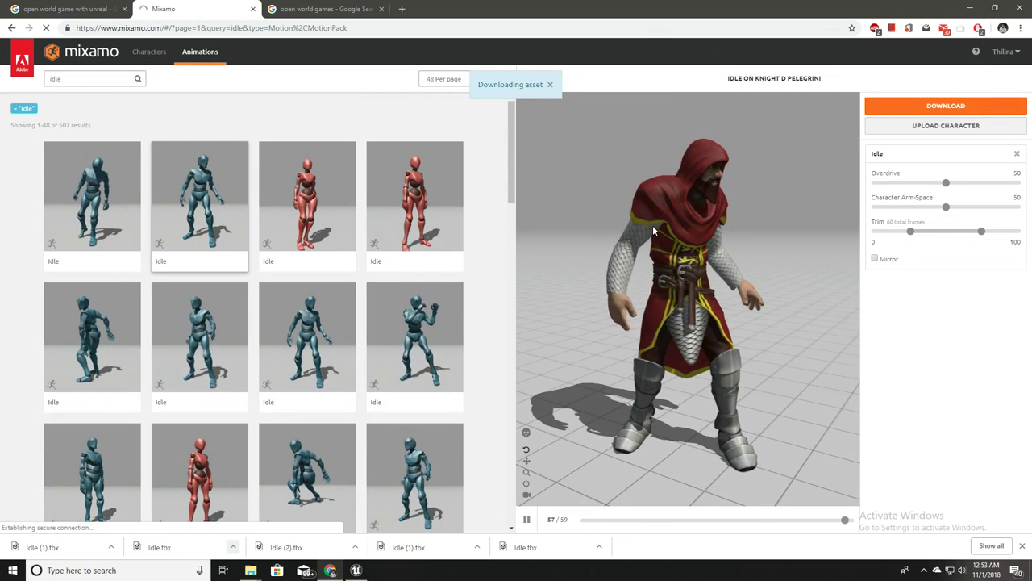
Switch to the Unreal Editor, create a folder named Animations inside Character/Knight, and open it
{"action": "key", "text": "alt+Tab"}
{"action": "left_click", "coordinate": [68, 5]}
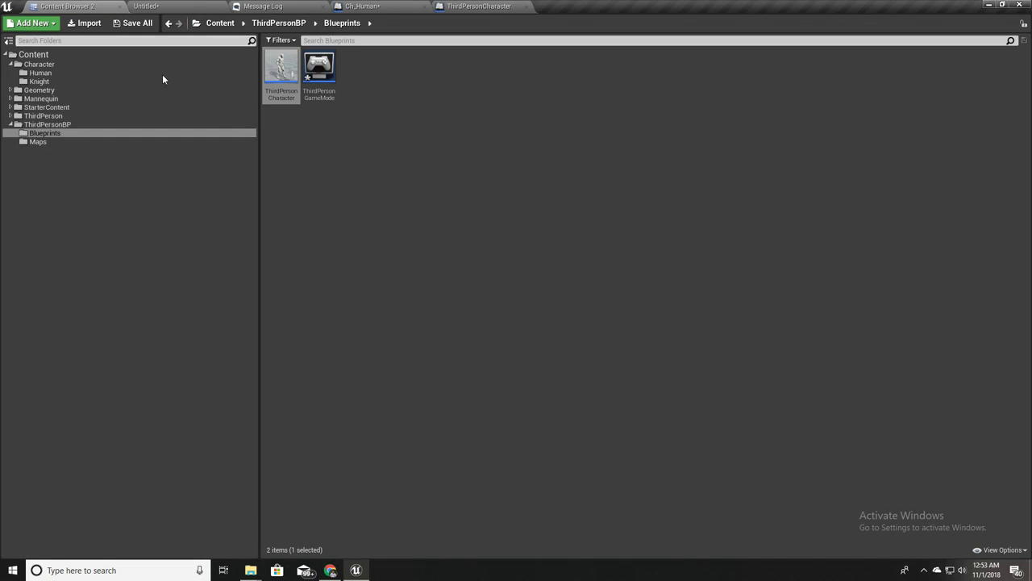
{"action": "left_click", "coordinate": [108, 73]}
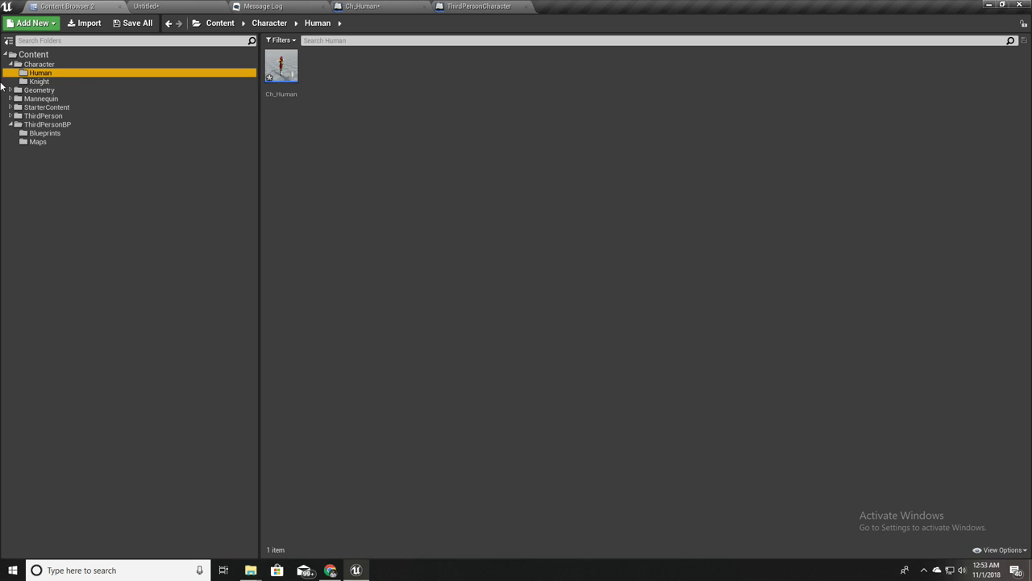
{"action": "left_click", "coordinate": [39, 82]}
{"action": "right_click", "coordinate": [350, 134]}
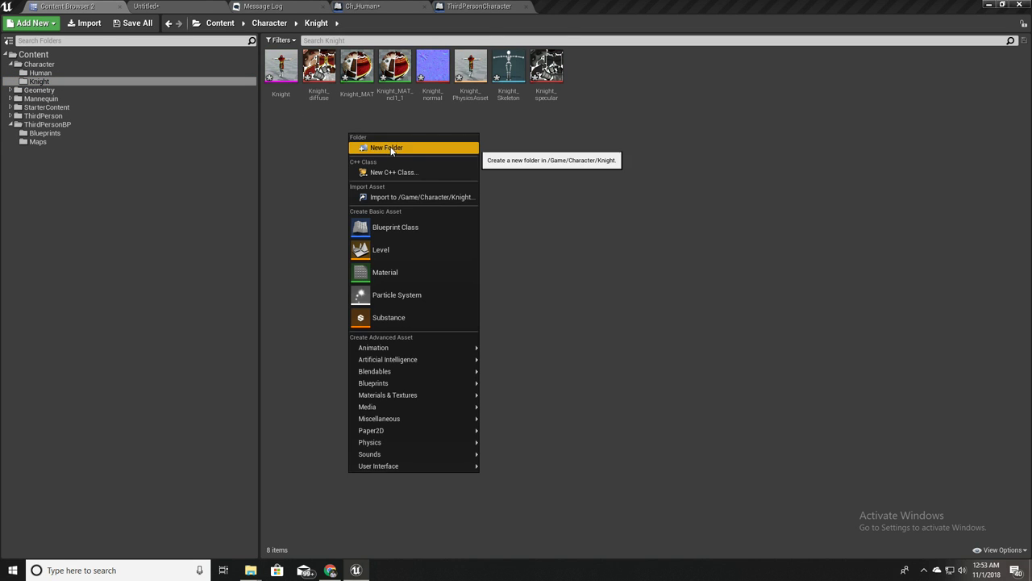
{"action": "left_click", "coordinate": [391, 147]}
{"action": "type", "text": "Animatio"}
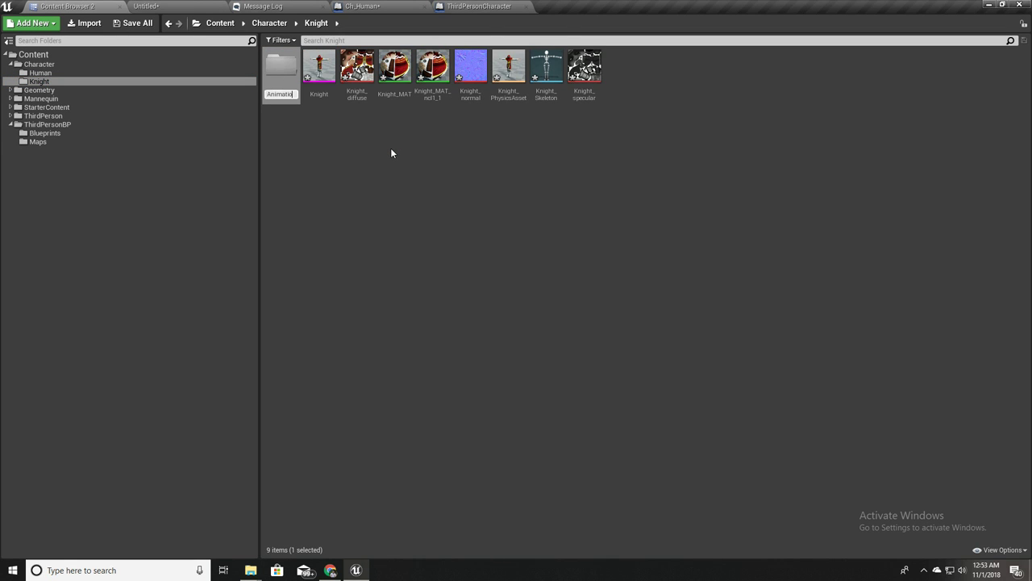
{"action": "type", "text": "ns"}
{"action": "key", "text": "Return"}
{"action": "key", "text": "Return"}
Show the newly downloaded idle FBX in its Downloads folder and rename it as Idle stand.fbx
{"action": "key", "text": "alt+Tab"}
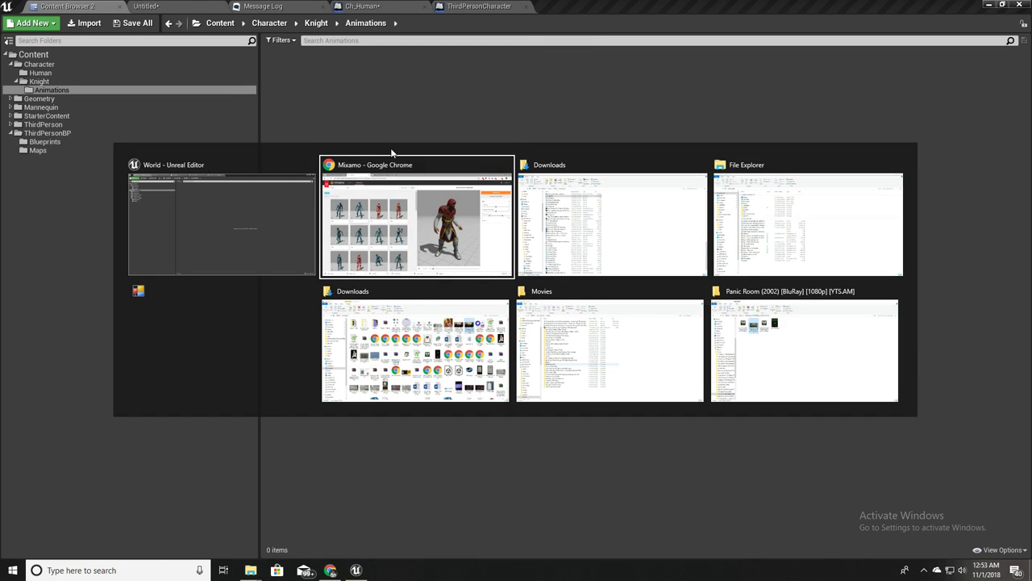
{"action": "key", "text": "alt+Tab"}
{"action": "key", "text": "alt+Tab"}
{"action": "key", "text": "alt+Tab"}
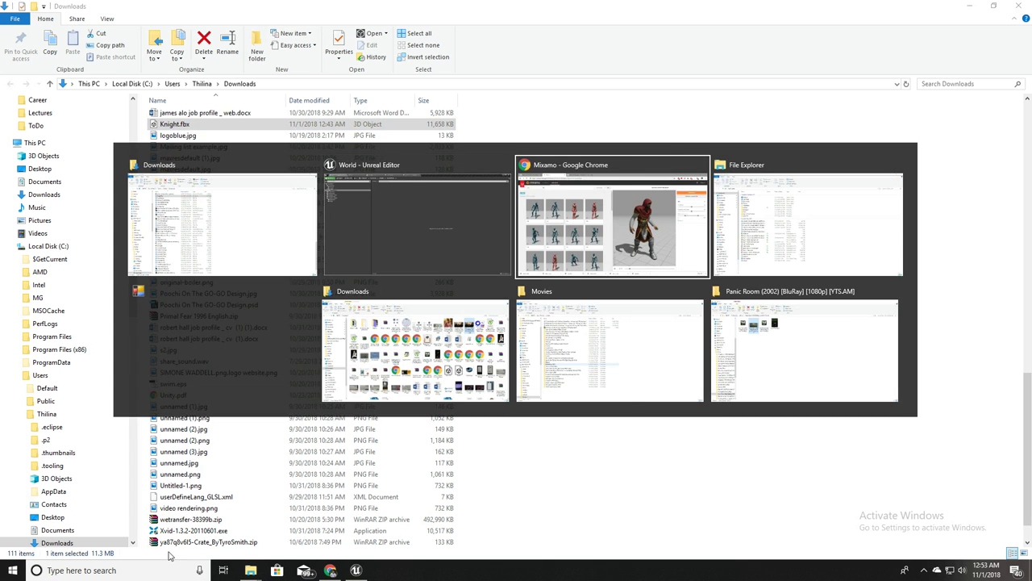
{"action": "left_click", "coordinate": [110, 547]}
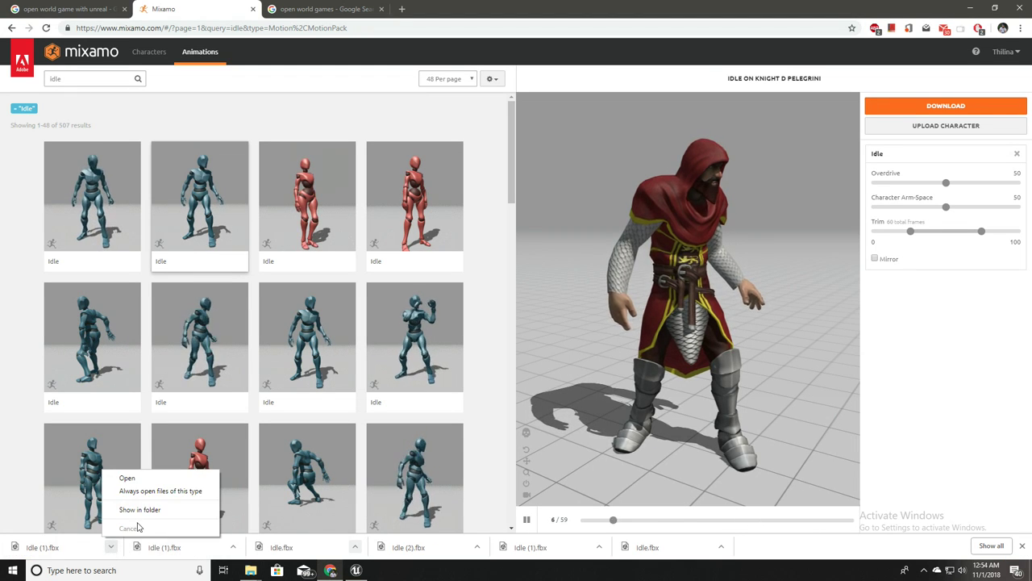
{"action": "left_click", "coordinate": [138, 510]}
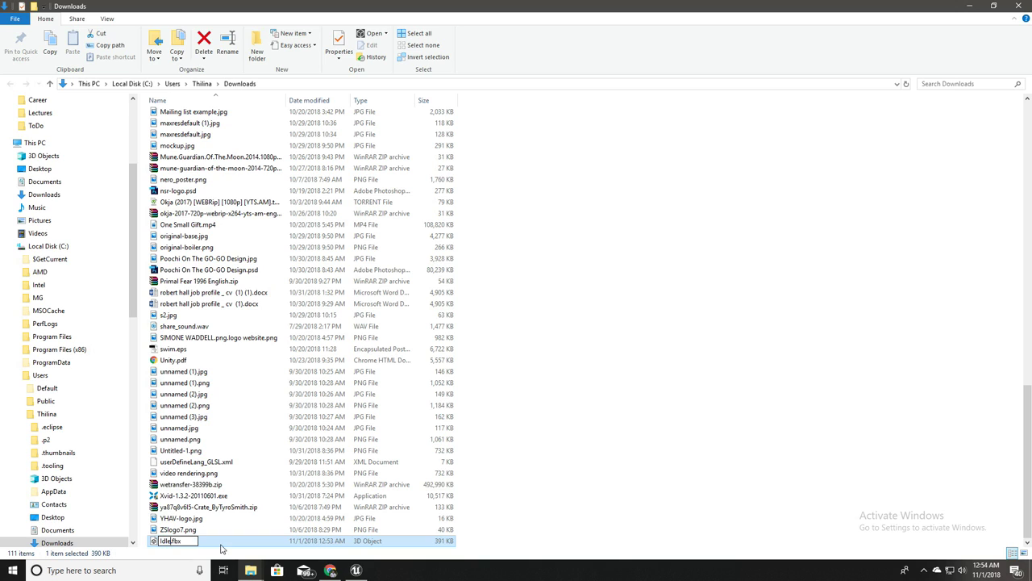
{"action": "key", "text": "Return"}
{"action": "key", "text": "n"}
{"action": "key", "text": "Return"}
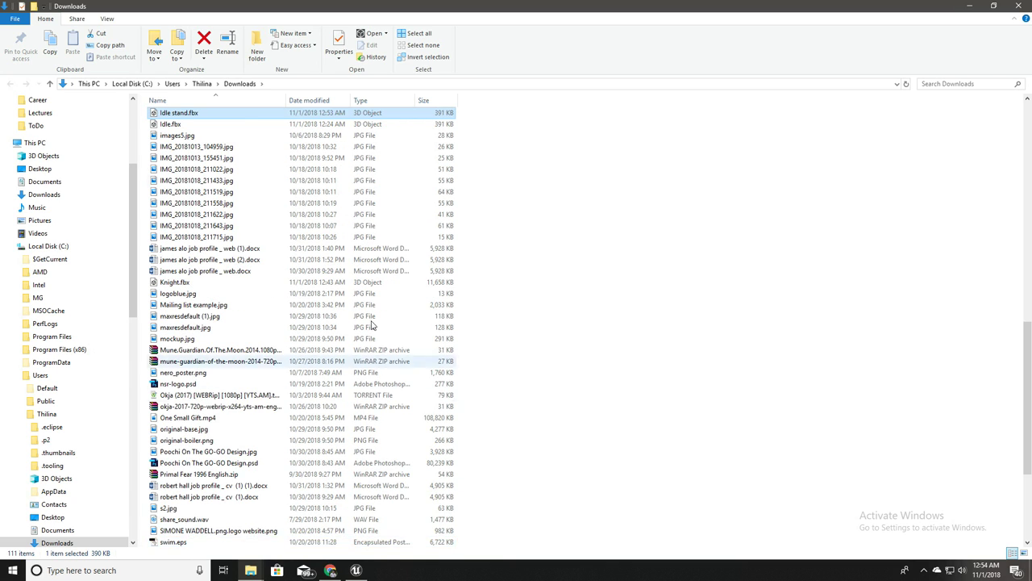
Import Idle stand.fbx into the Knight/Animations folder in Unreal, using Knight_Skeleton as its skeleton
{"action": "left_click_drag", "start_coordinate": [167, 115], "coordinate": [696, 265]}
{"action": "key", "text": "alt+Tab"}
{"action": "key", "text": "alt+Tab"}
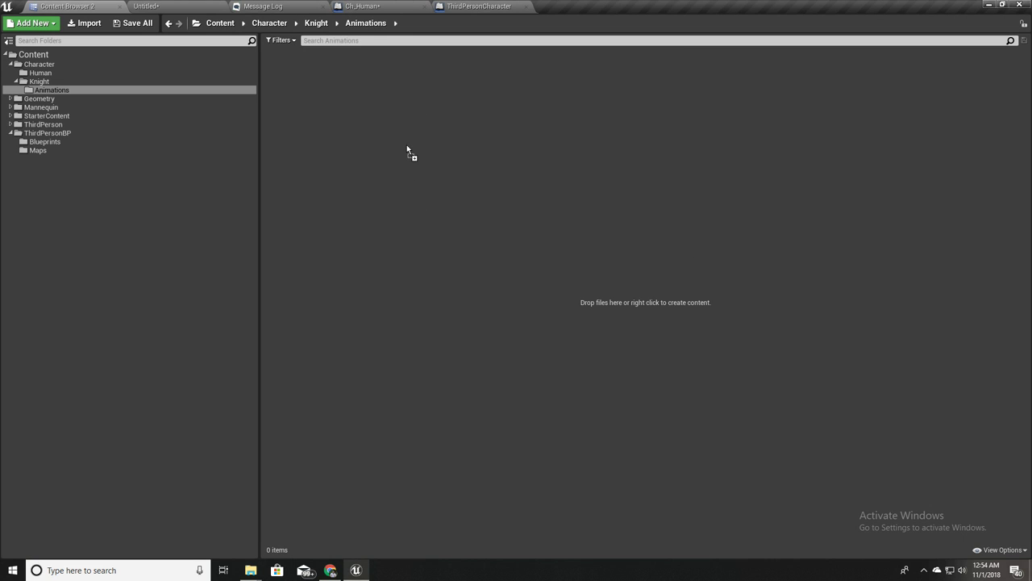
{"action": "left_click_drag", "start_coordinate": [408, 147], "coordinate": [408, 147]}
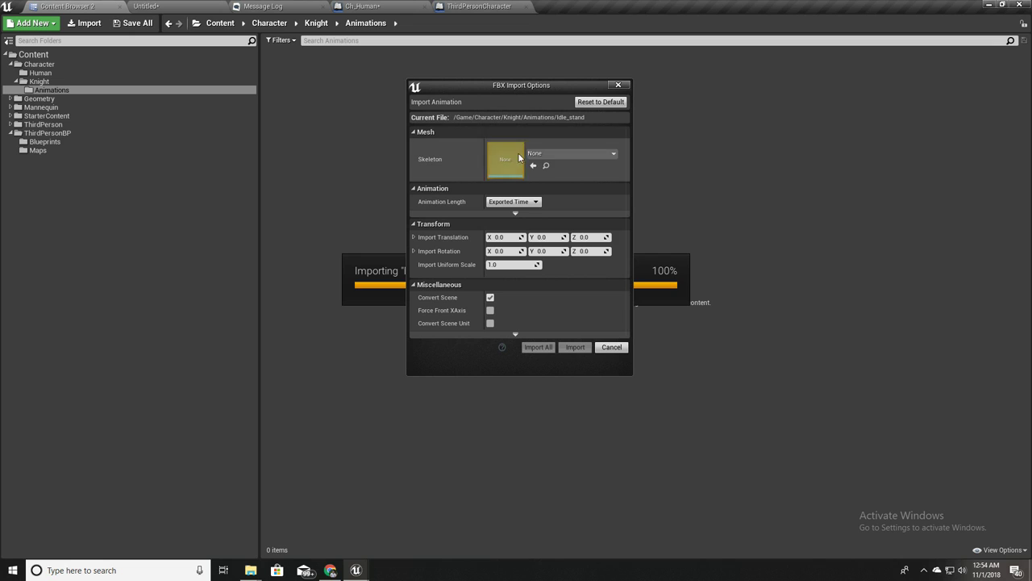
{"action": "left_click", "coordinate": [565, 153]}
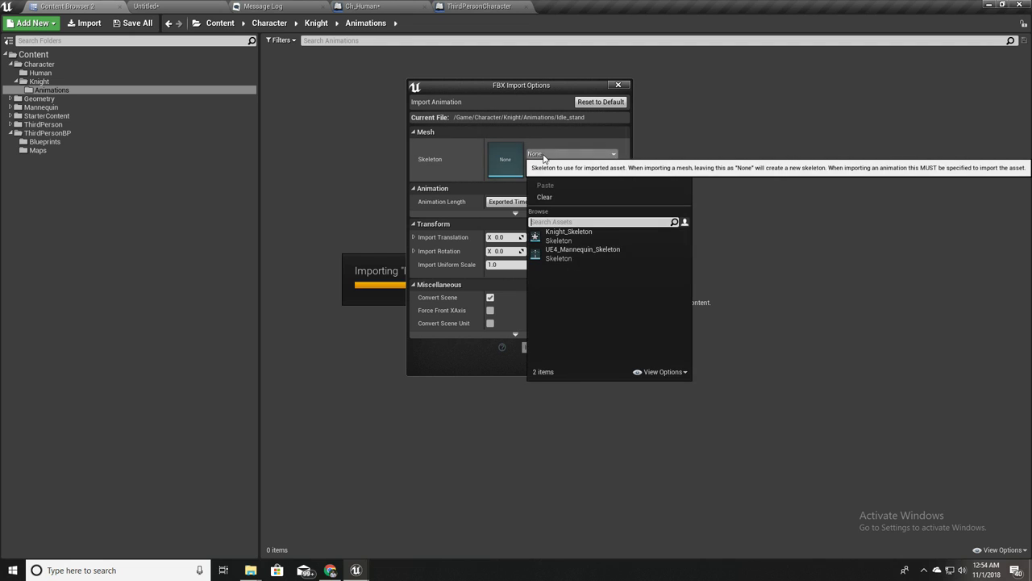
{"action": "left_click", "coordinate": [442, 145]}
{"action": "left_click", "coordinate": [571, 154]}
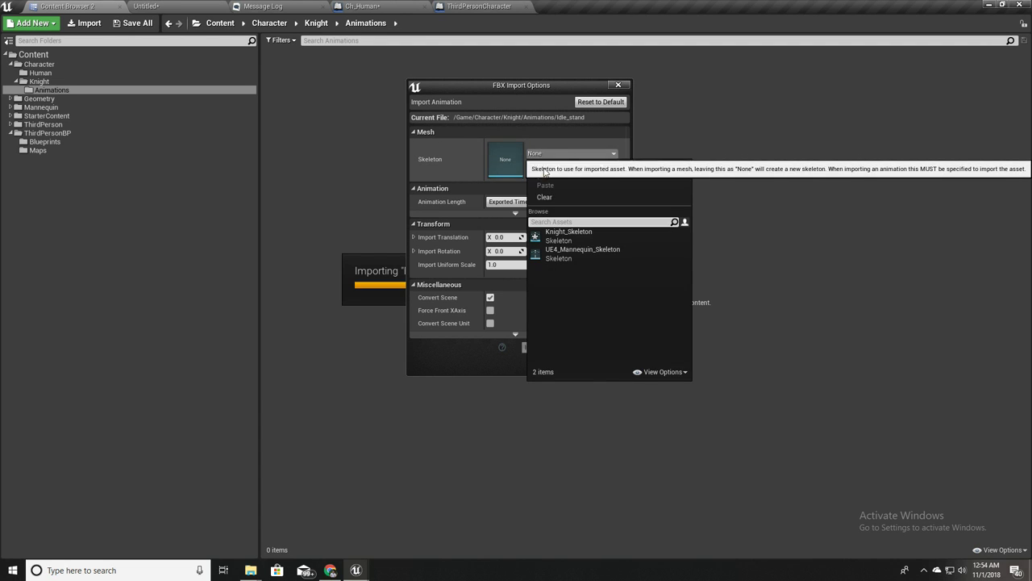
{"action": "left_click", "coordinate": [567, 237]}
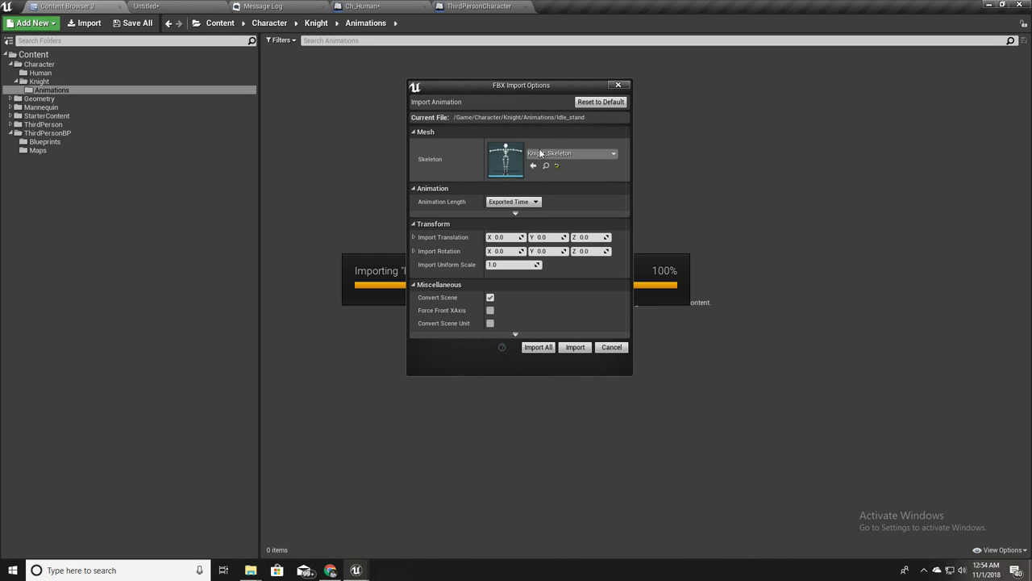
{"action": "left_click", "coordinate": [575, 348]}
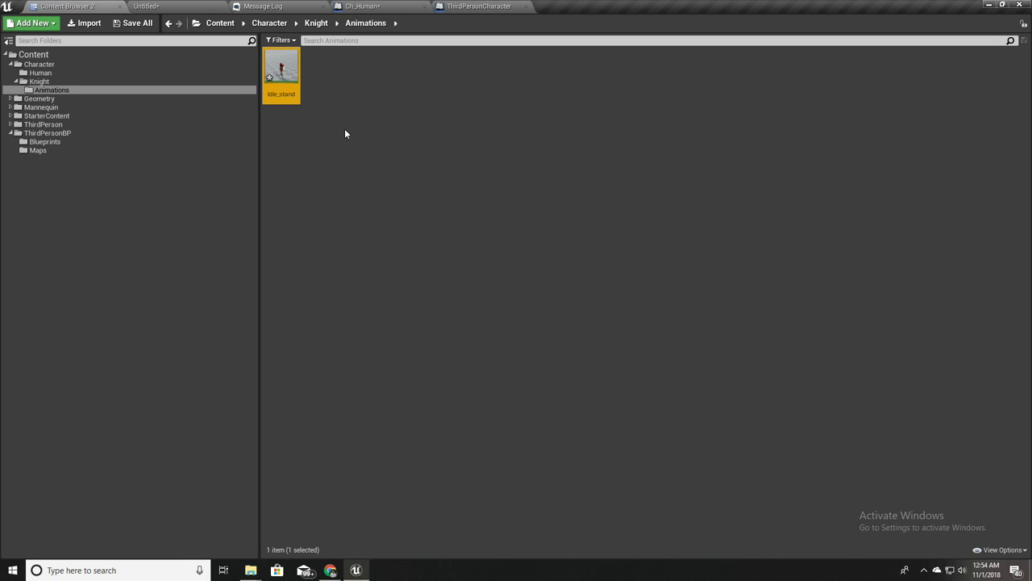
Open the Idle_stand animation and examine its playback on the knight up close
{"action": "double_click", "coordinate": [282, 66]}
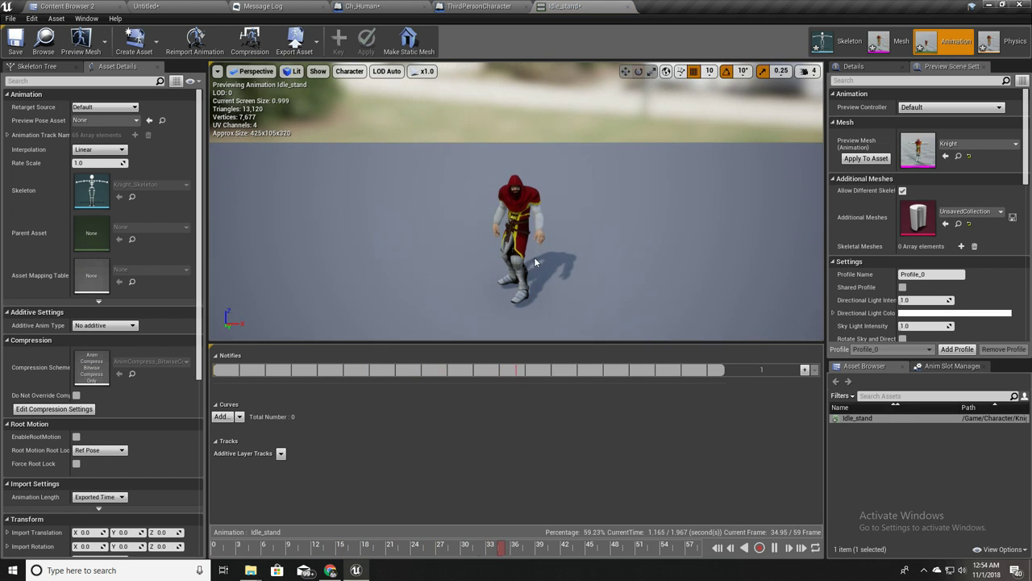
{"action": "right_click_drag", "start_coordinate": [535, 262], "coordinate": [535, 121]}
{"action": "key", "text": "w"}
{"action": "key", "text": "w"}
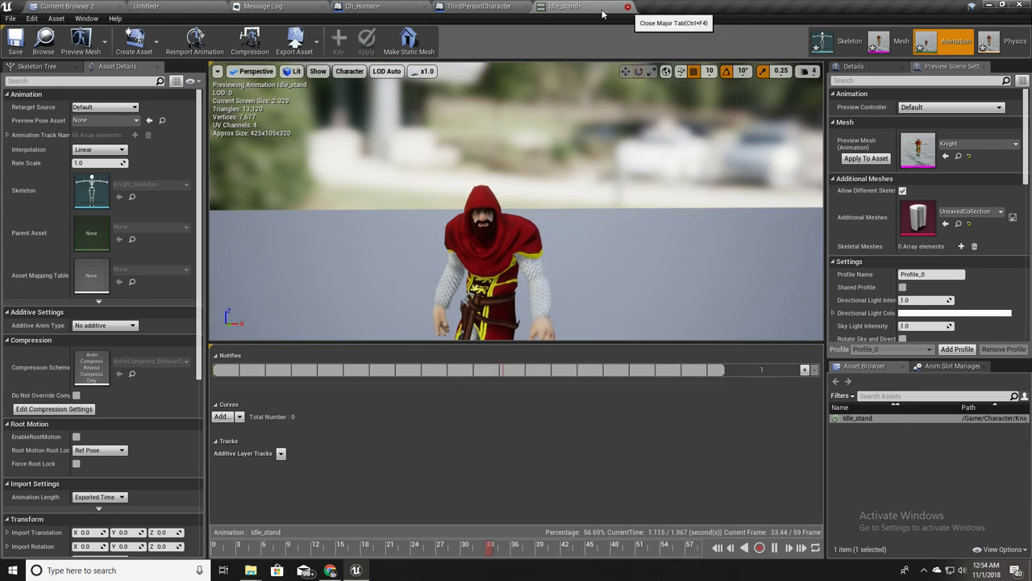
Close the Idle_stand and ThirdPersonCharacter editors and show the knight in the Ch_Human blueprint's 3D viewport
{"action": "left_click", "coordinate": [602, 11]}
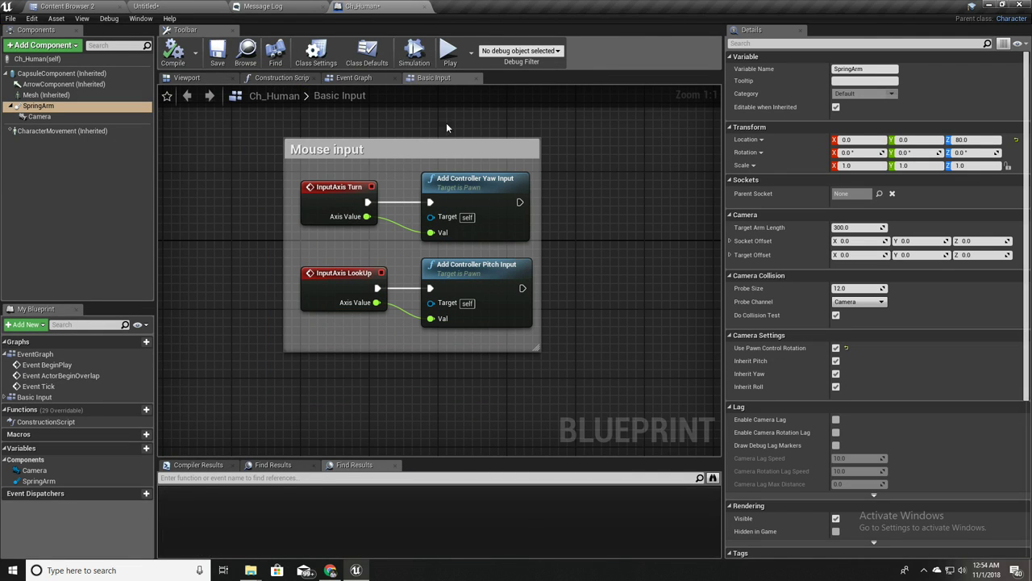
{"action": "left_click", "coordinate": [193, 78]}
{"action": "key", "text": "s"}
{"action": "right_click_drag", "start_coordinate": [438, 221], "coordinate": [472, 283]}
{"action": "right_click_drag", "start_coordinate": [463, 245], "coordinate": [476, 244]}
{"action": "key", "text": "w"}
Set the Animation Mode of Ch_Human's inherited Mesh component to Use Animation Asset
{"action": "left_click", "coordinate": [465, 252]}
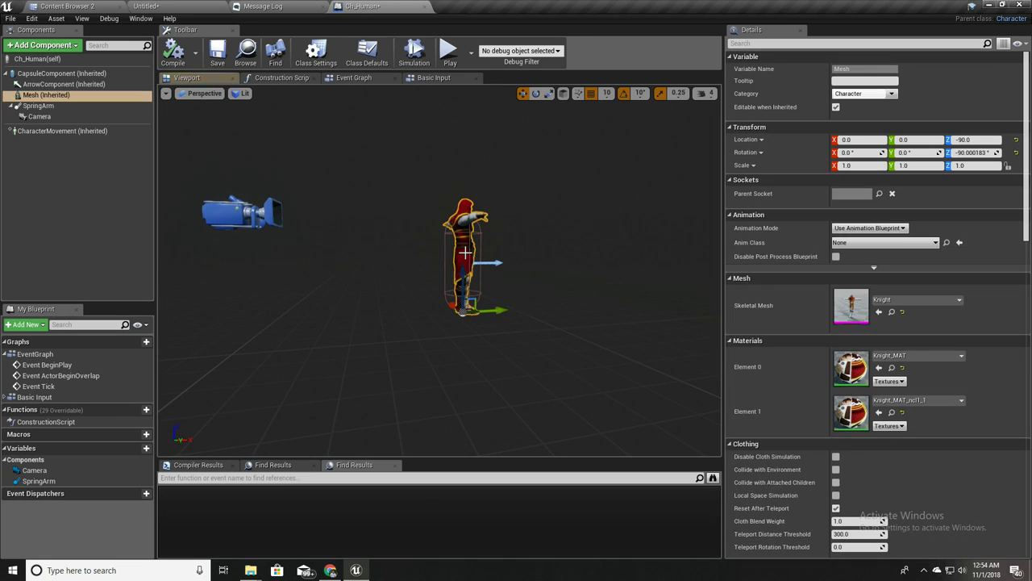
{"action": "left_click", "coordinate": [42, 95]}
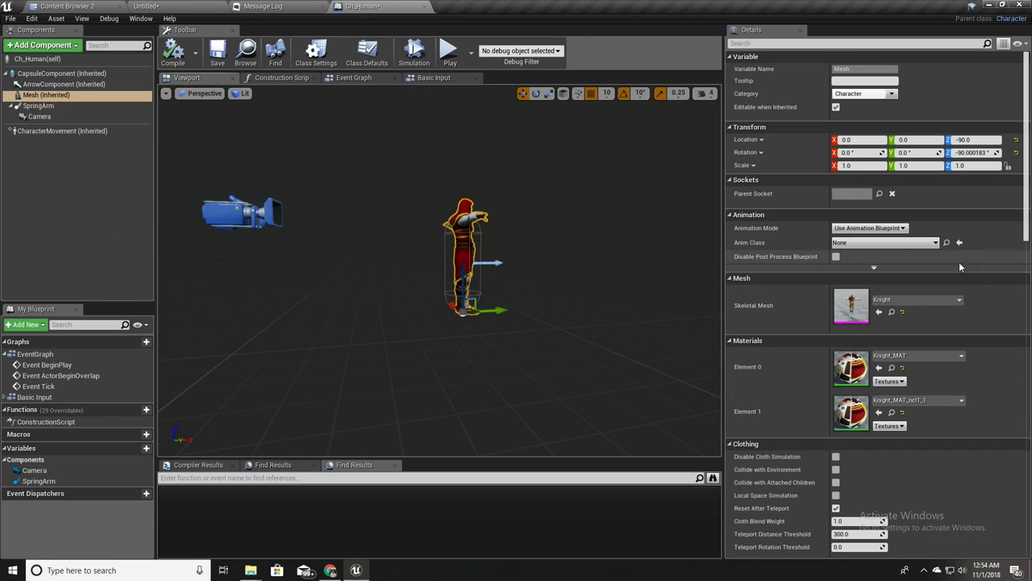
{"action": "left_click", "coordinate": [868, 229]}
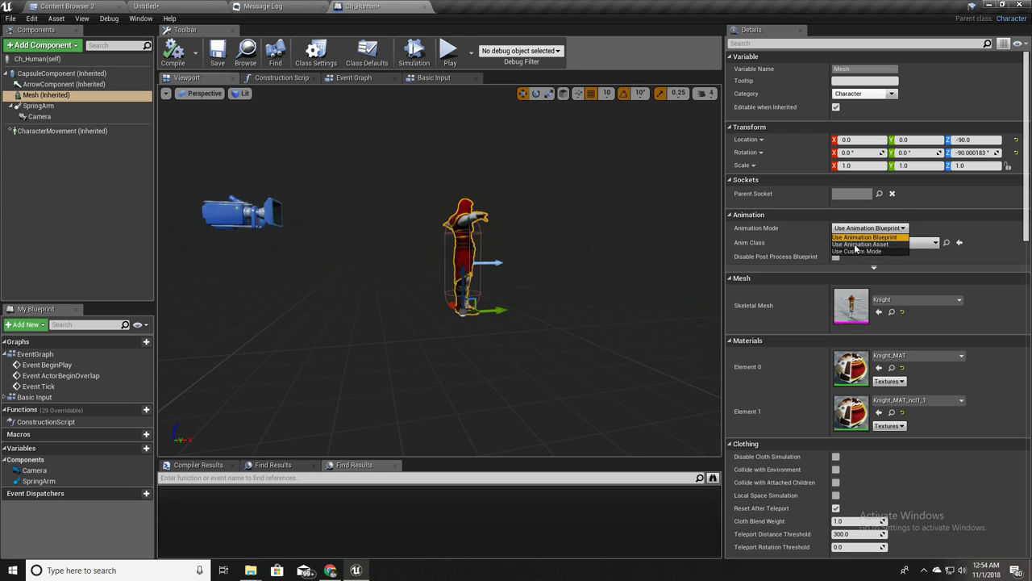
{"action": "left_click", "coordinate": [856, 245]}
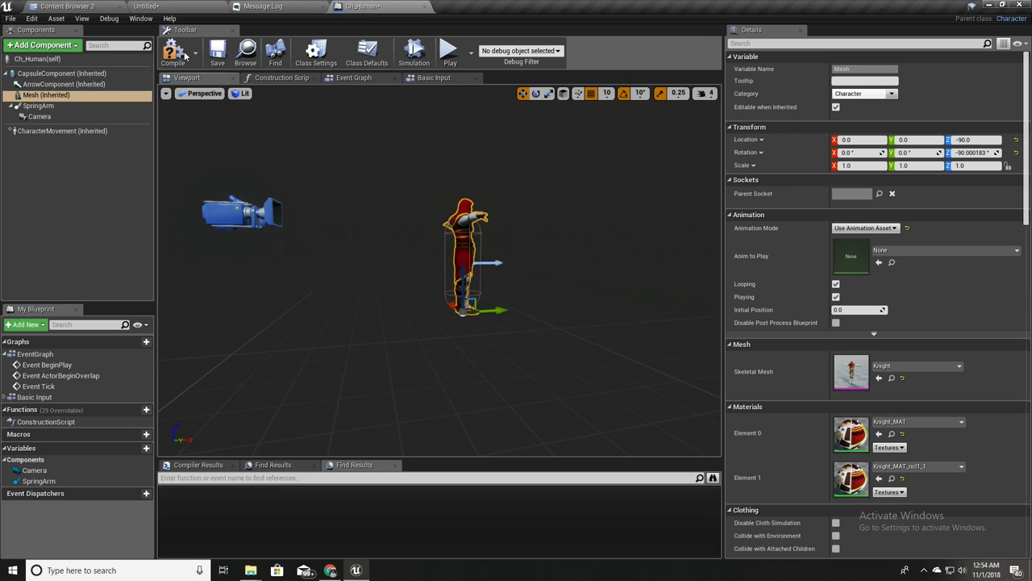
Assign Idle_stand from the Knight/Animations folder as the mesh's Anim to Play and compile the Ch_Human blueprint
{"action": "left_click", "coordinate": [170, 5]}
{"action": "left_click", "coordinate": [77, 6]}
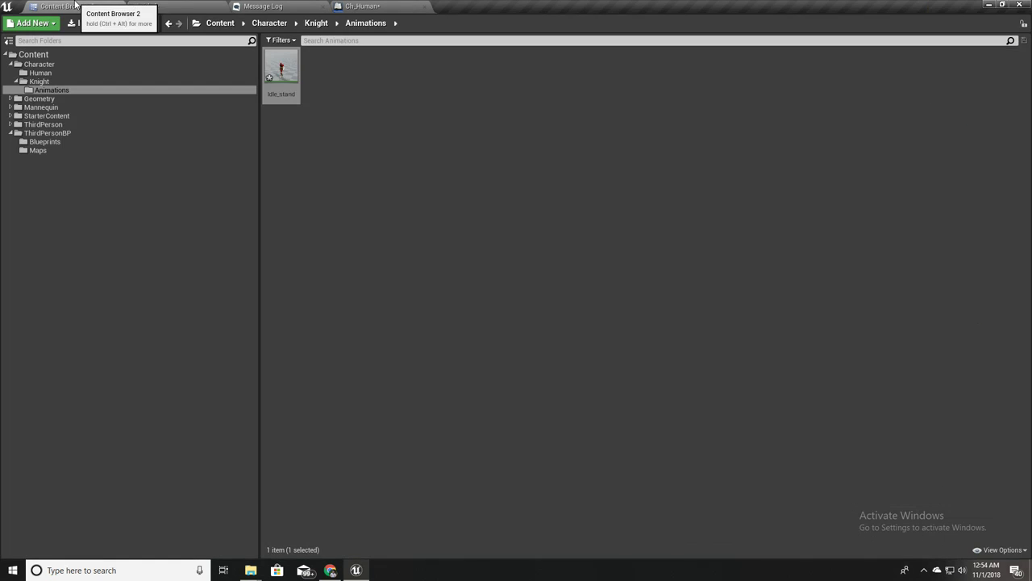
{"action": "mouse_move", "coordinate": [277, 70]}
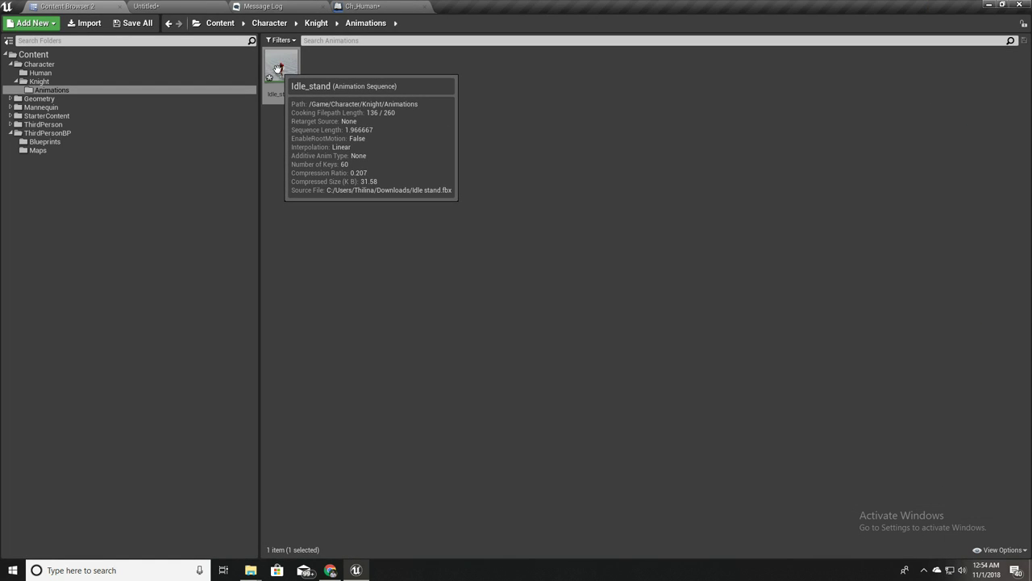
{"action": "left_click_drag", "start_coordinate": [278, 70], "coordinate": [906, 264]}
{"action": "right_click_drag", "start_coordinate": [475, 274], "coordinate": [455, 274]}
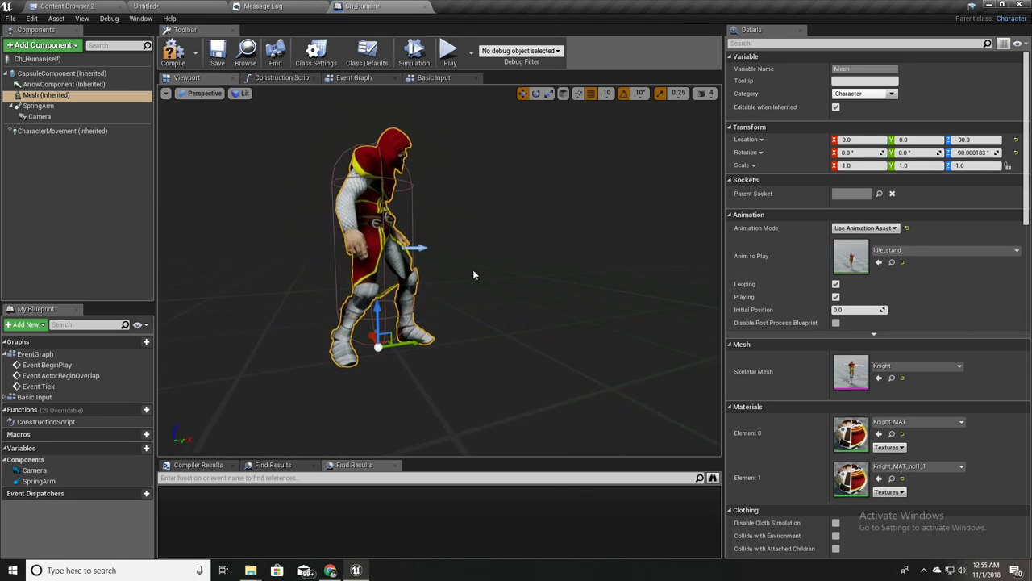
{"action": "left_click", "coordinate": [172, 51]}
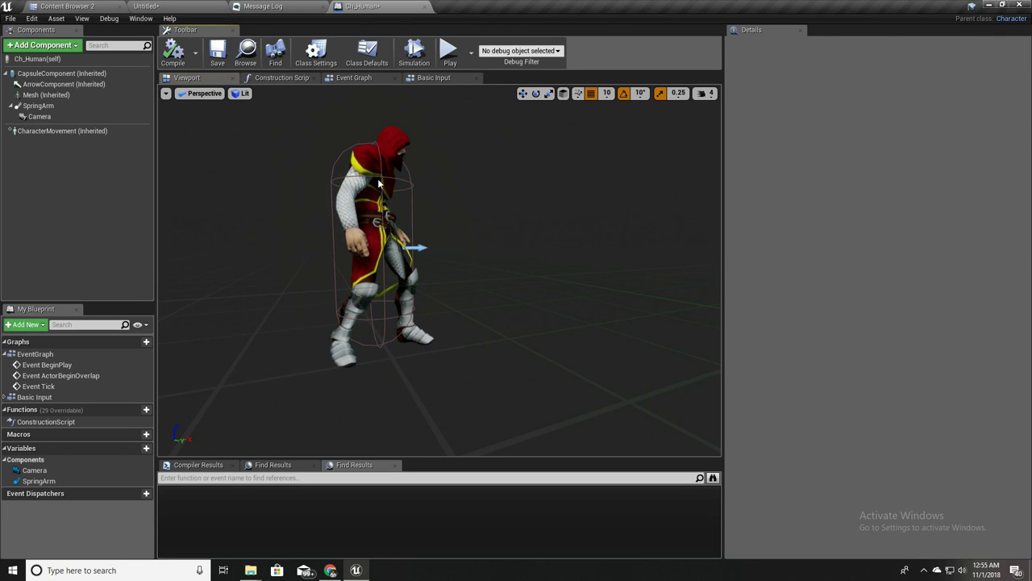
{"action": "mouse_move", "coordinate": [516, 246]}
{"action": "right_mouse_down"}
{"action": "mouse_move", "coordinate": [452, 246]}
{"action": "mouse_move", "coordinate": [468, 240]}
{"action": "mouse_move", "coordinate": [453, 237]}
{"action": "mouse_move", "coordinate": [522, 246]}
{"action": "right_mouse_up"}
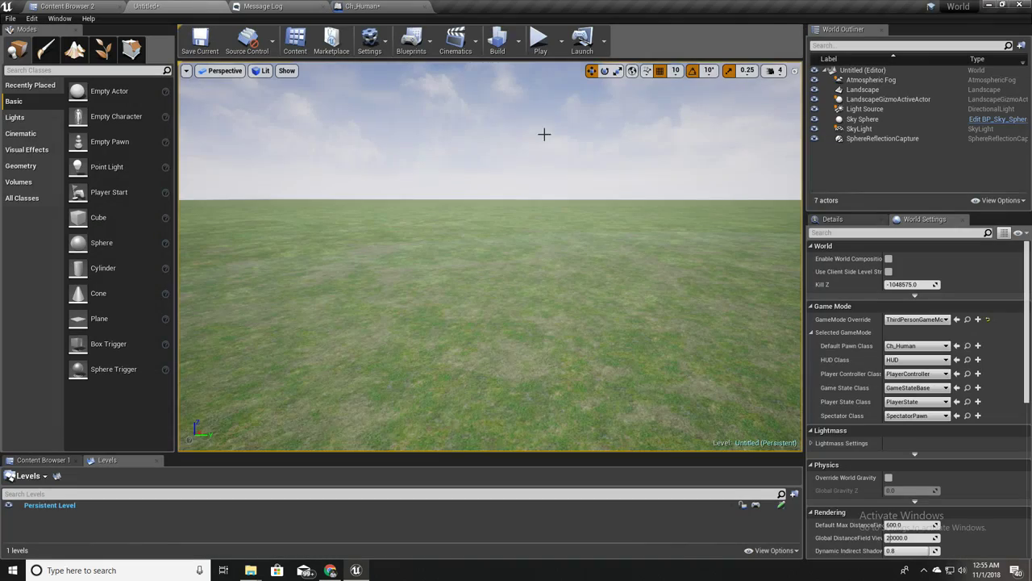
Play the level full screen and examine the knight's idle animation while moving him backward and forward and looking around
{"action": "left_click", "coordinate": [537, 40]}
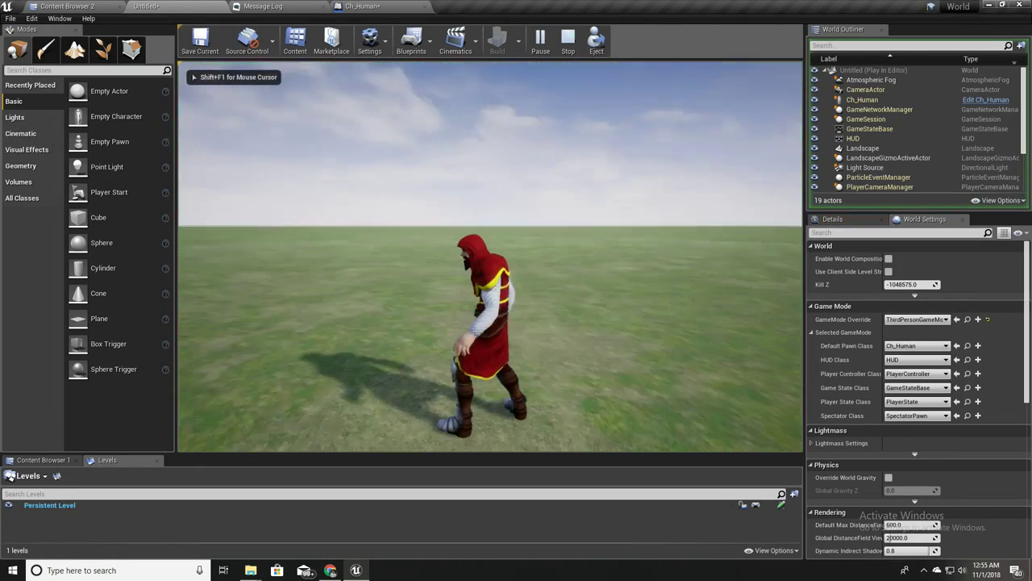
{"action": "key", "text": "shift+F1"}
{"action": "key", "text": "F11"}
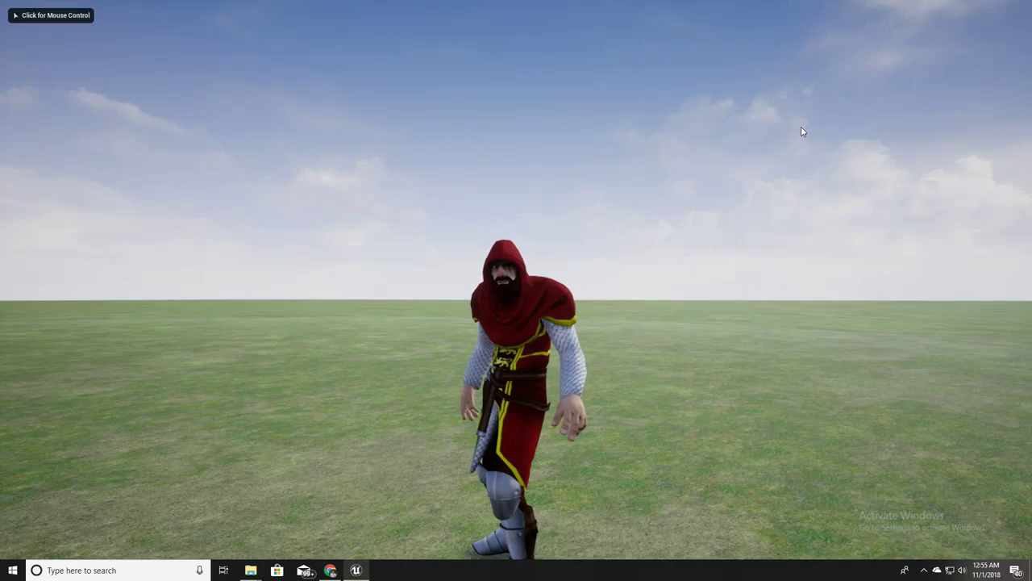
{"action": "key", "text": "s"}
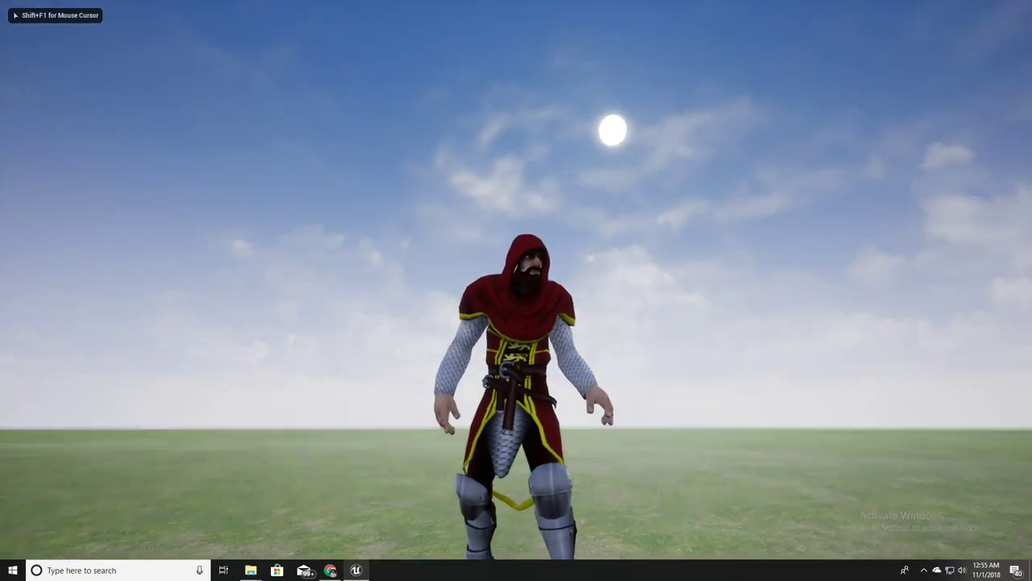
{"action": "key", "text": "w"}
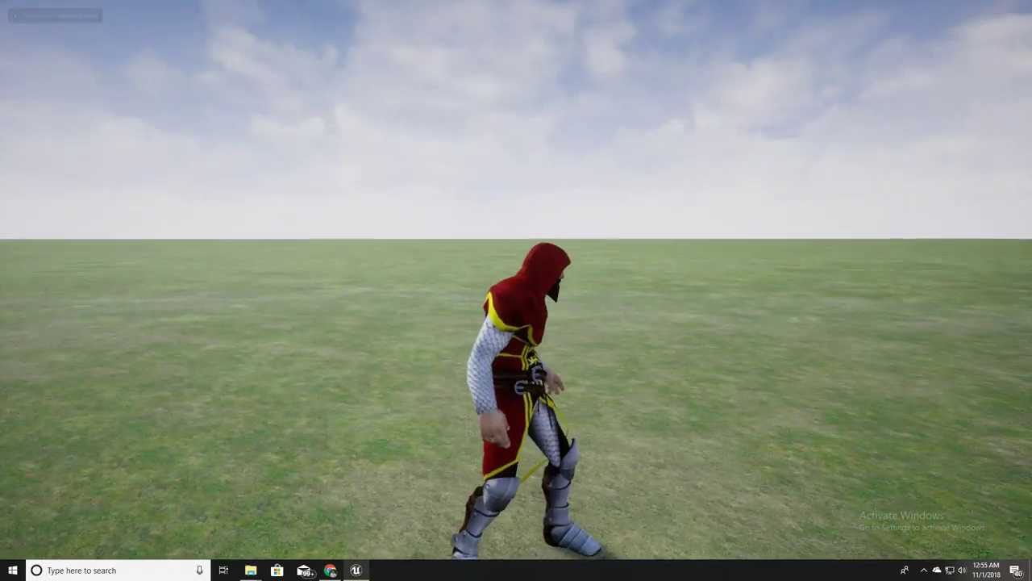
{"action": "key", "text": "s"}
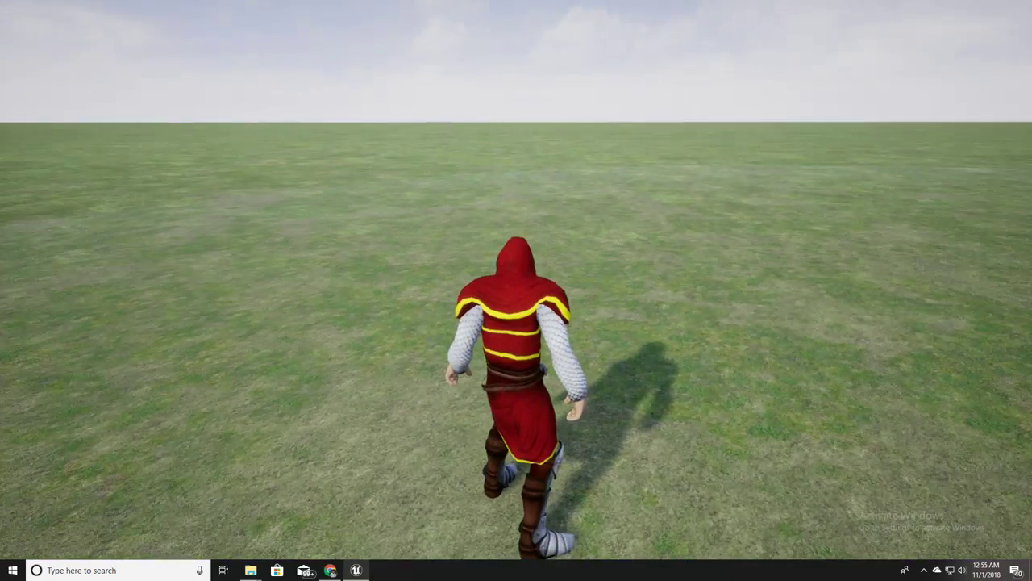
{"action": "key", "text": "w"}
{"action": "key", "text": "w"}
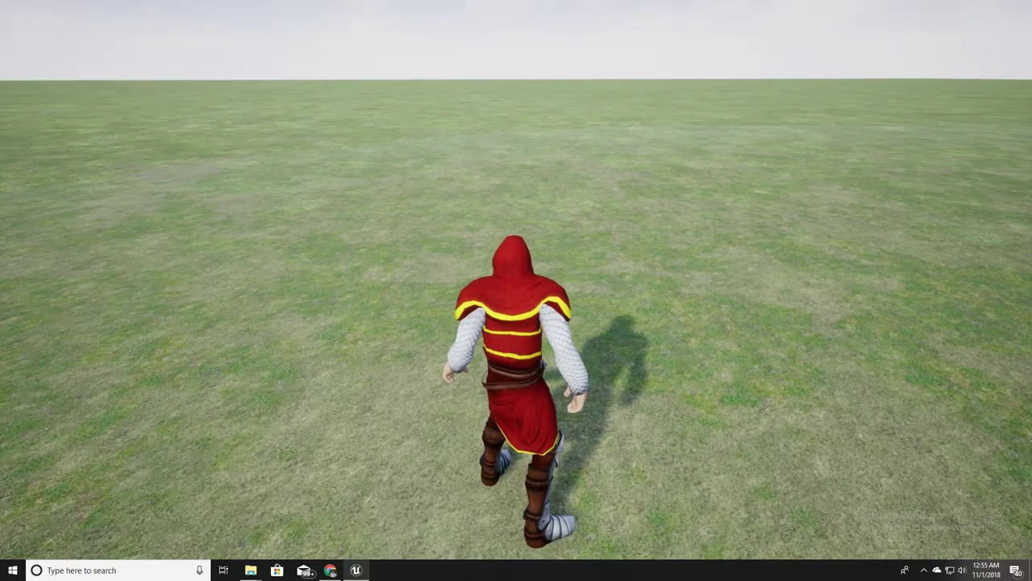
{"action": "key", "text": "w"}
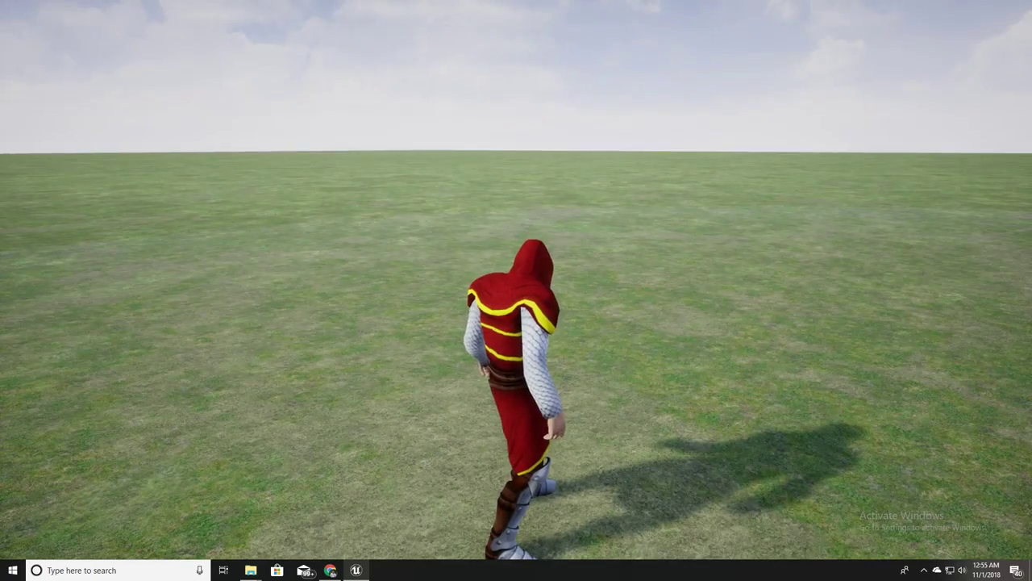
{"action": "key", "text": "w"}
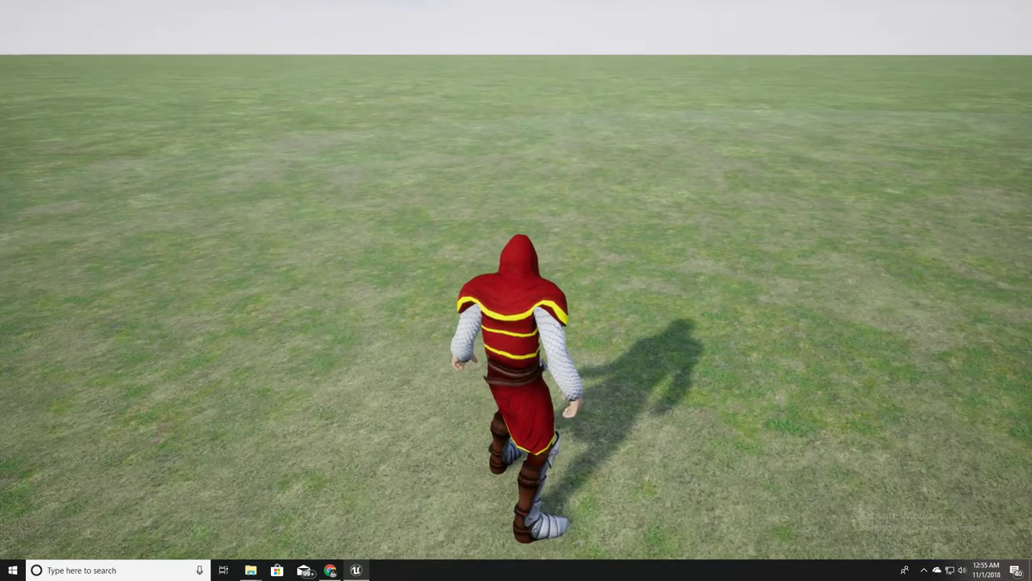
{"action": "key", "text": "w"}
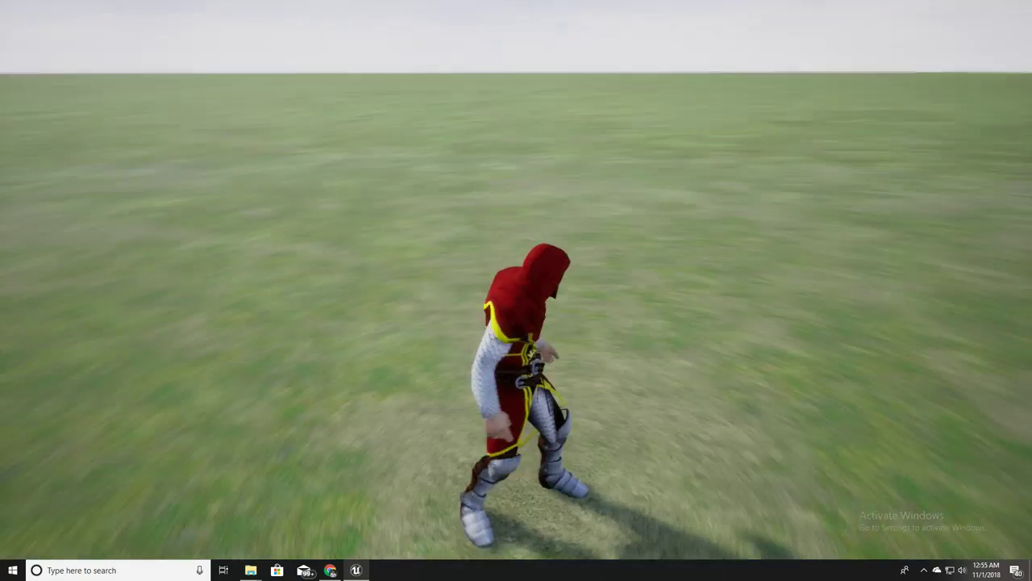
{"action": "key", "text": "w"}
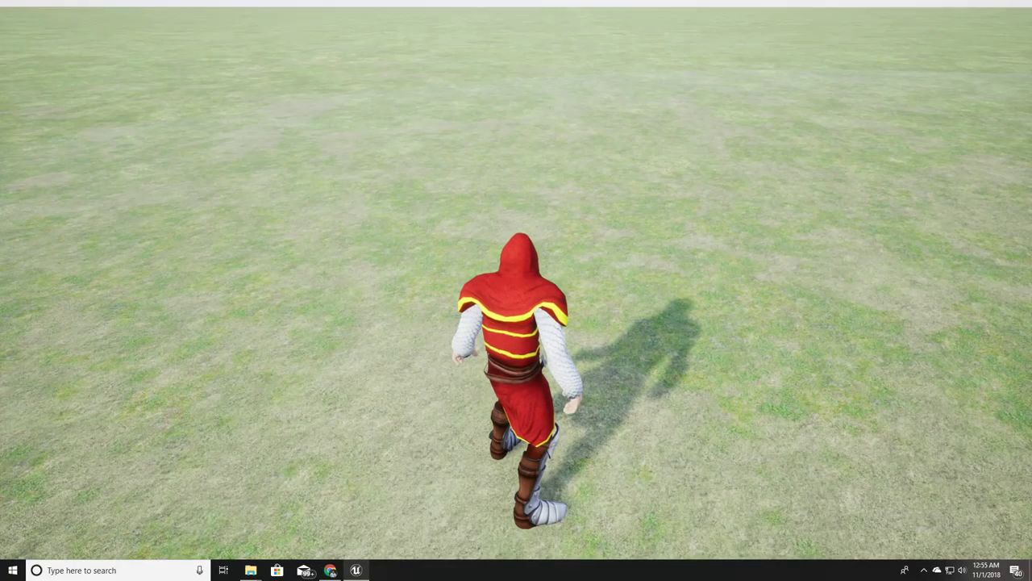
{"action": "key", "text": "w"}
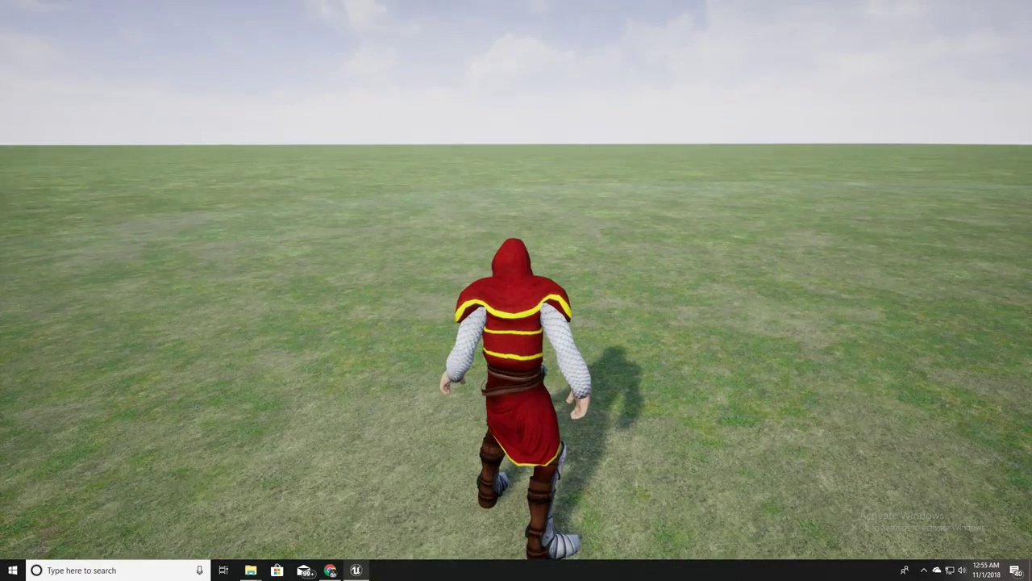